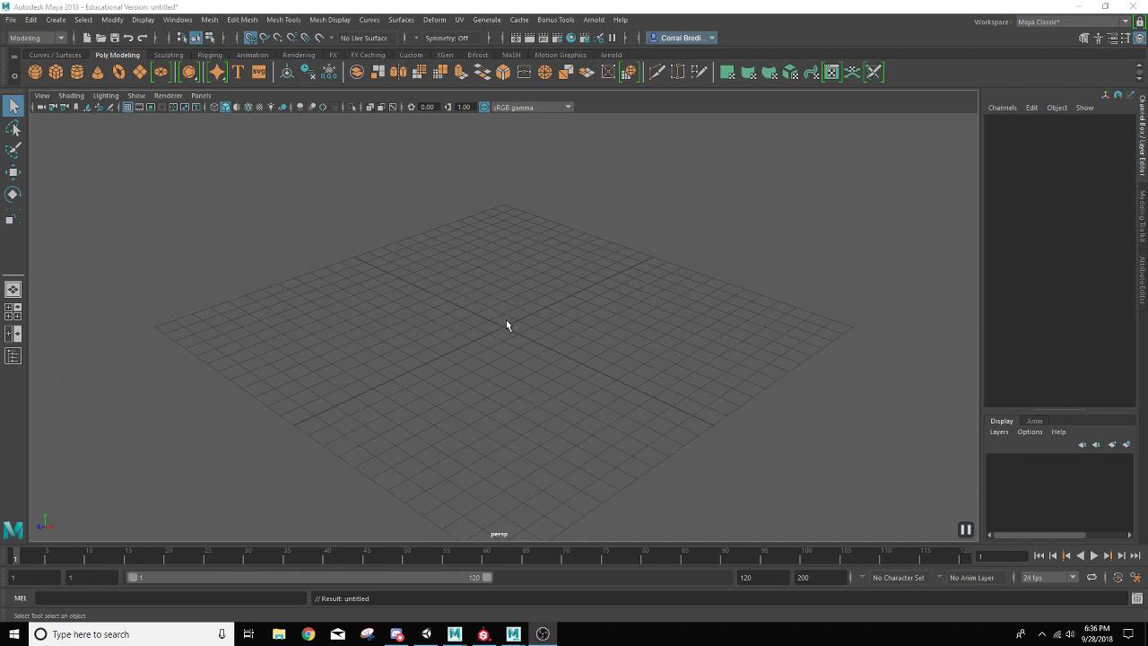
scroll(228, 366, down, 2)
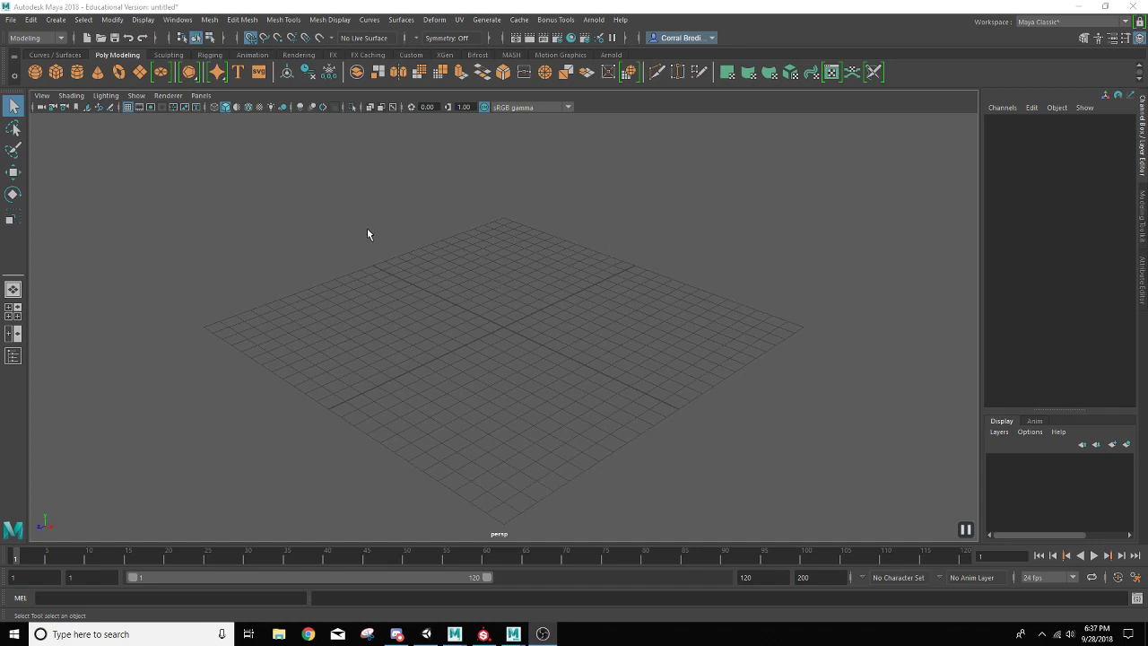
alt+middle_drag(401, 285, 432, 291)
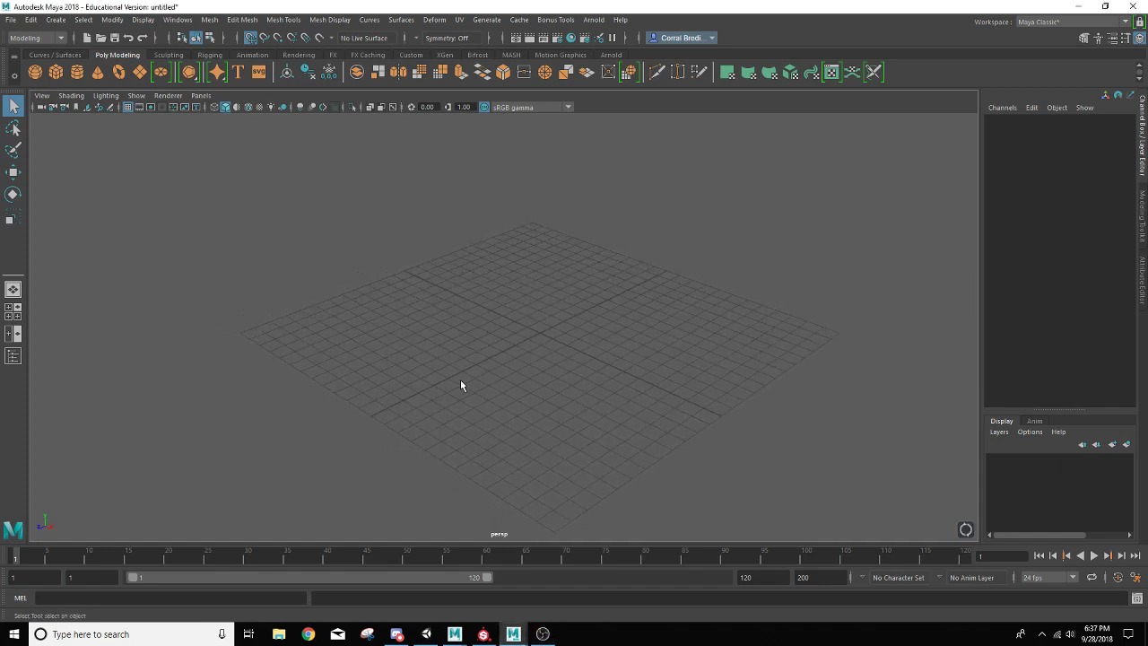
alt+drag(461, 385, 456, 365)
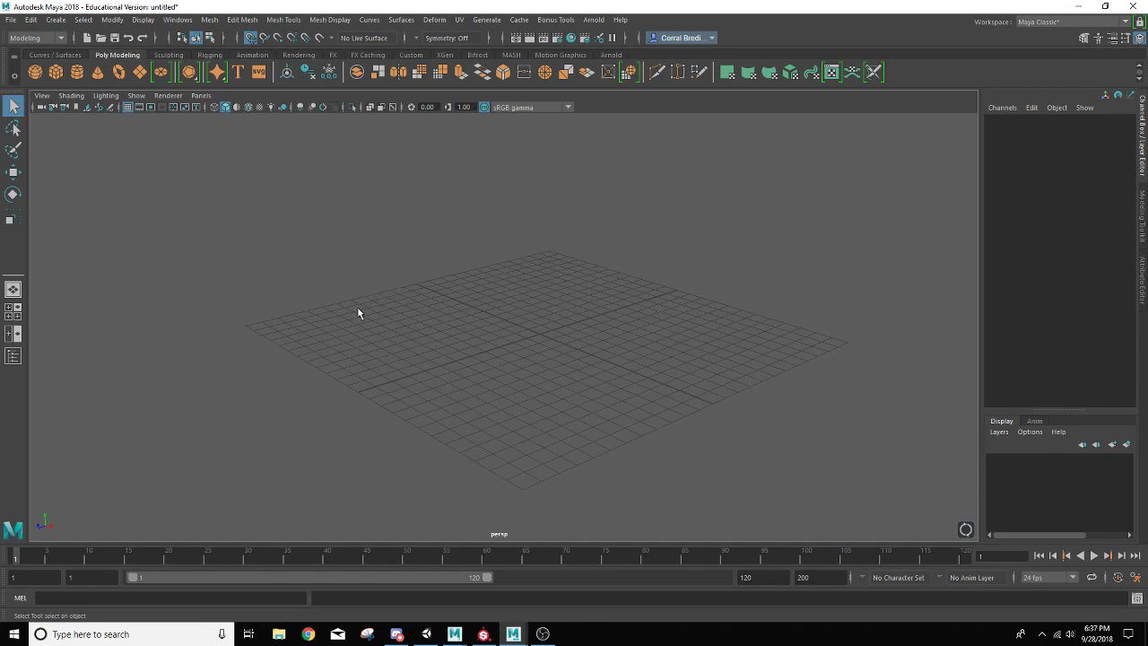
Create a new project named solarSystem_2018 on the desktop, keeping the default primary project folders
click(11, 20)
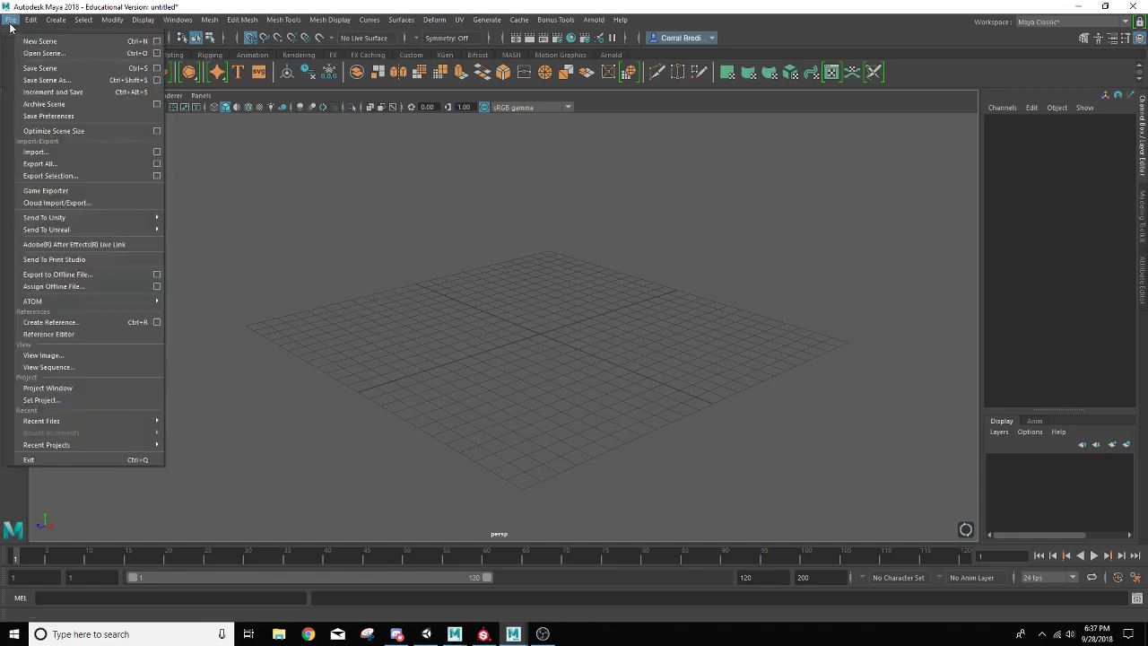
click(32, 391)
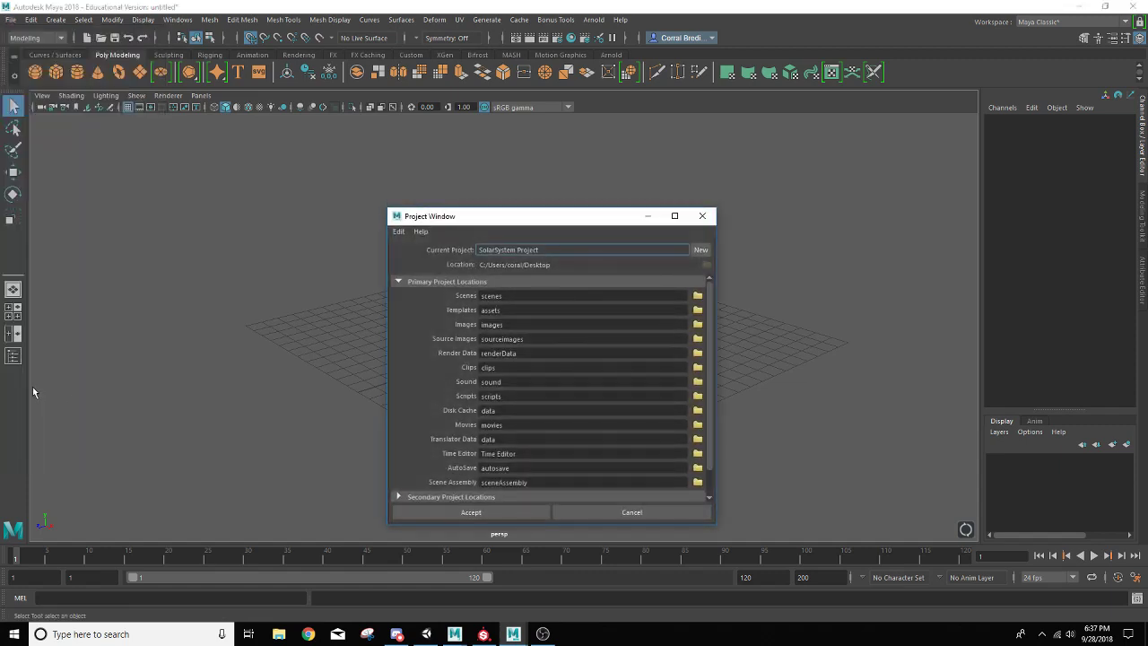
click(700, 249)
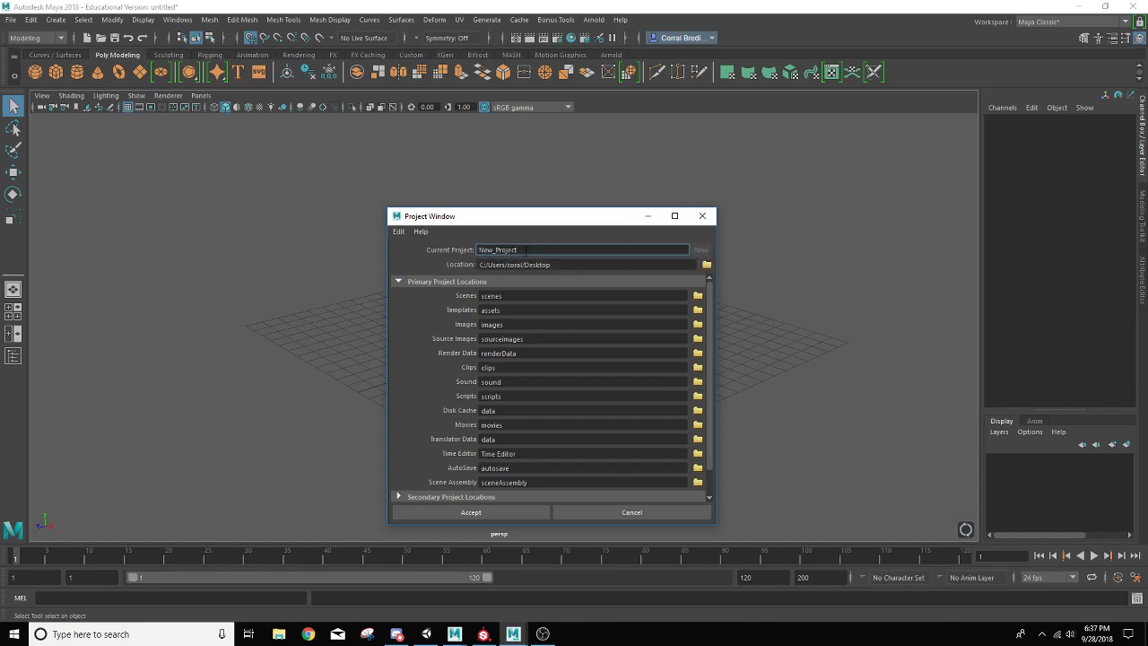
drag(525, 249, 420, 249)
text(solarSystem_2018)
click(706, 266)
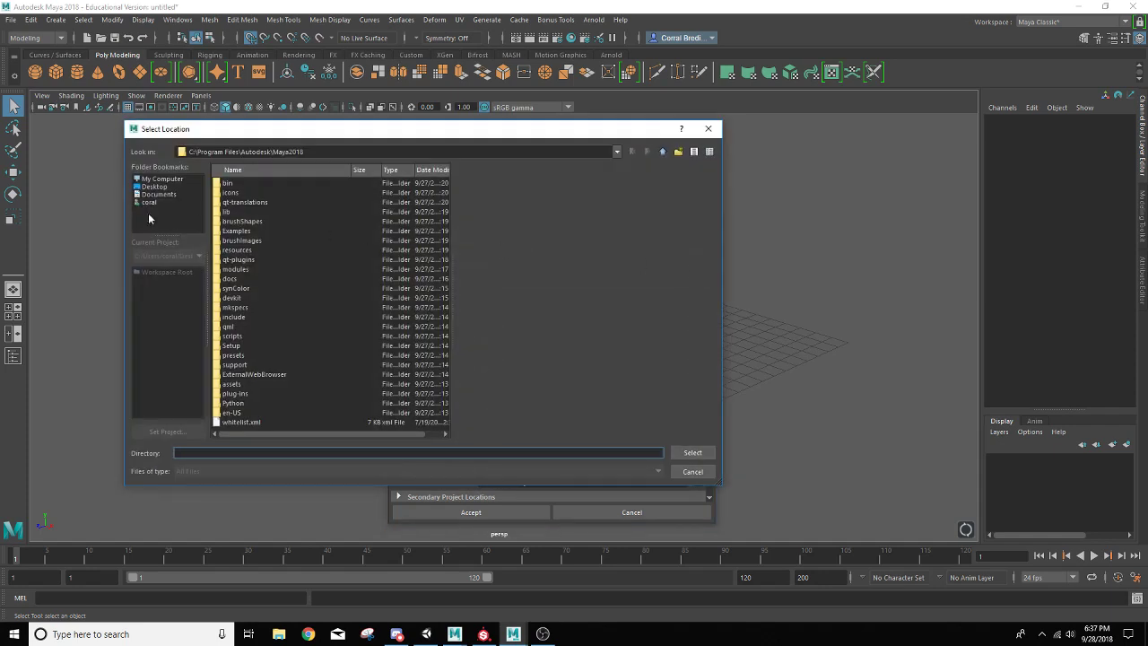
click(692, 472)
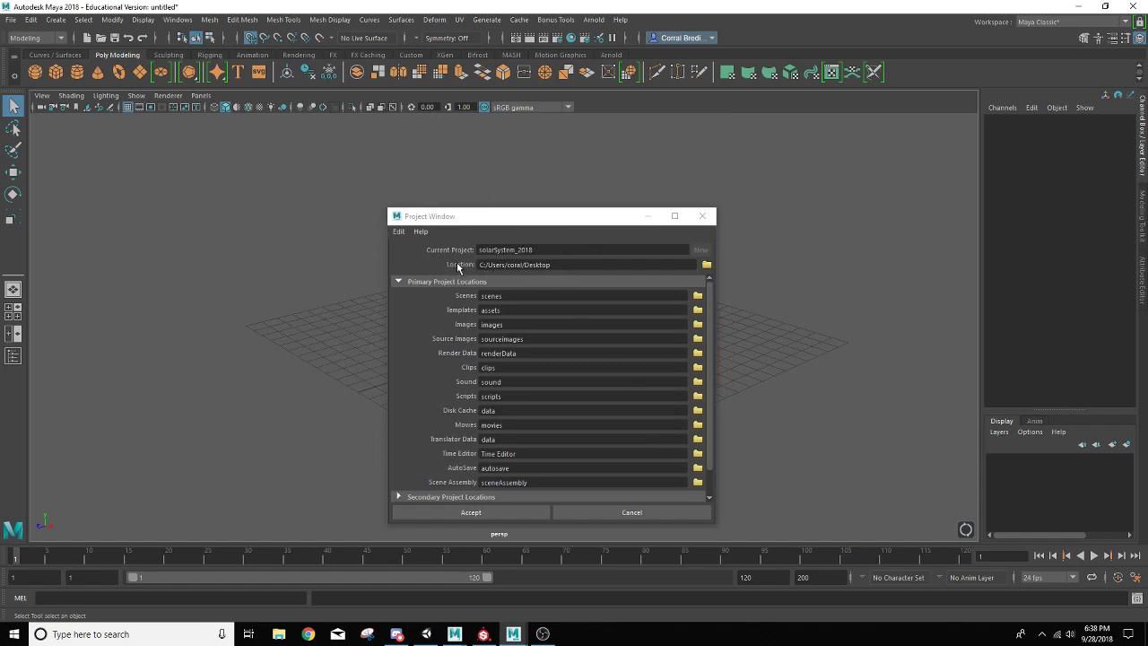
click(465, 513)
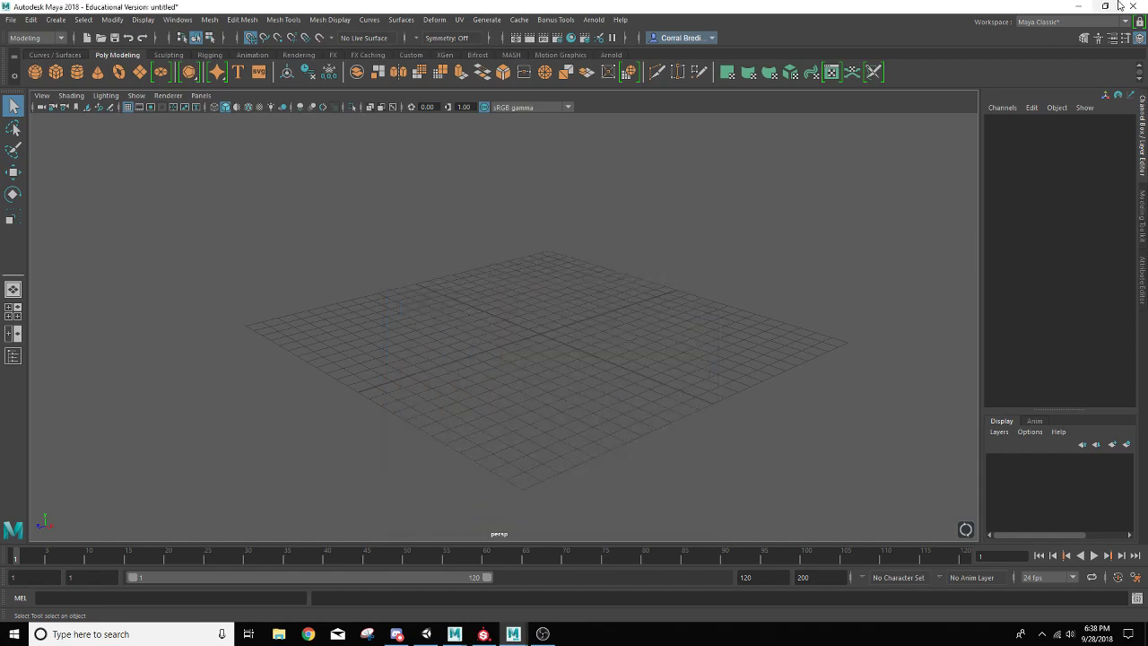
Switch to the desktop, move the solarSystem_2018 folder to an empty area and open it to view its subfolders
click(1083, 9)
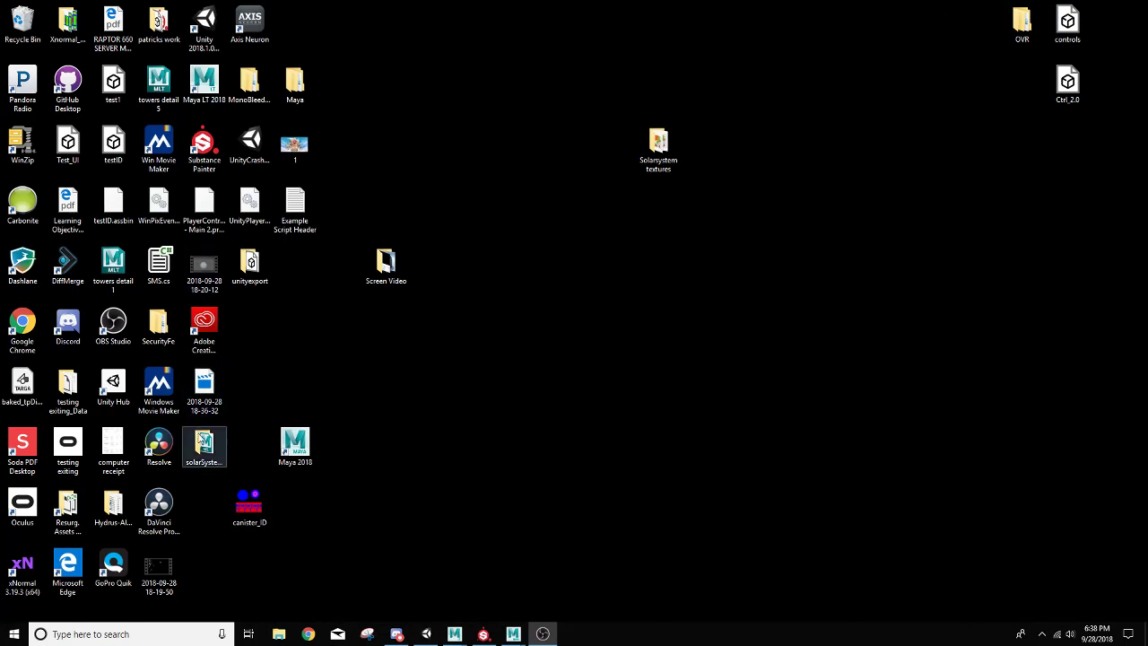
drag(202, 444, 569, 261)
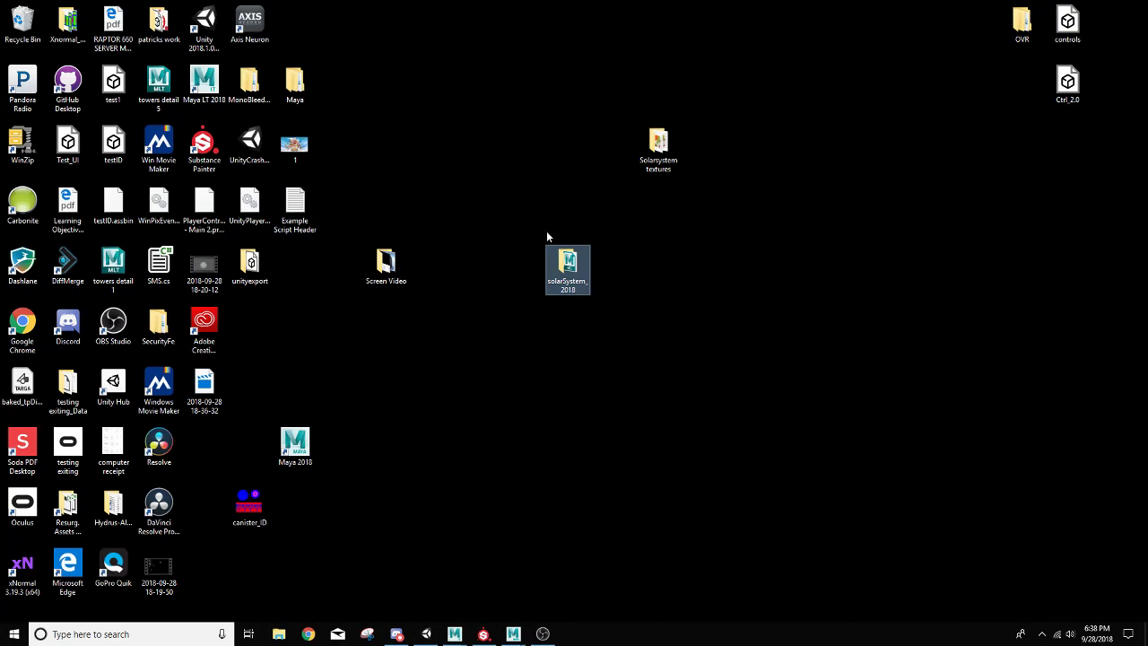
double_click(574, 270)
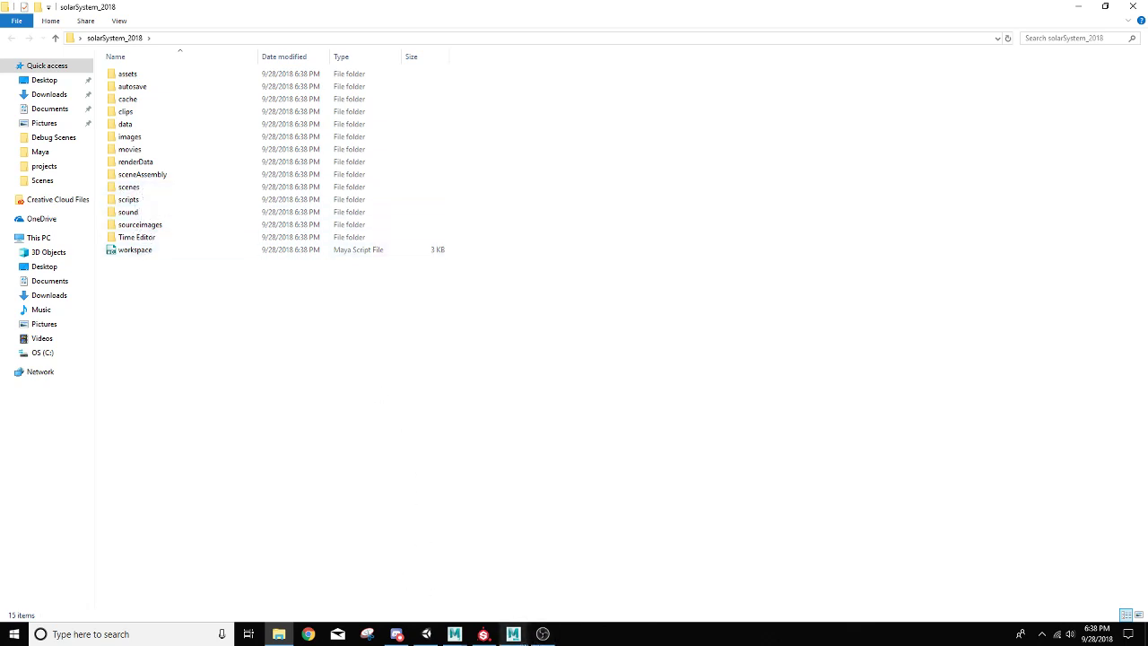
Switch back to Maya and set the desktop folder solarSystem_2018 as the current project
mouse_move(523, 637)
click(550, 588)
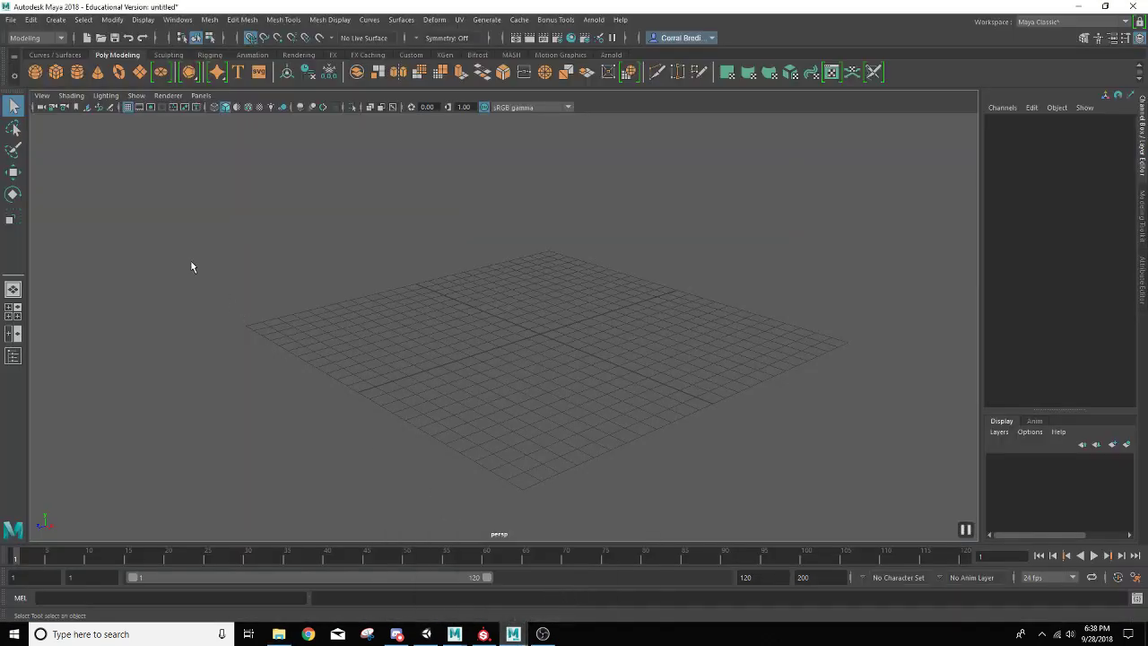
click(11, 19)
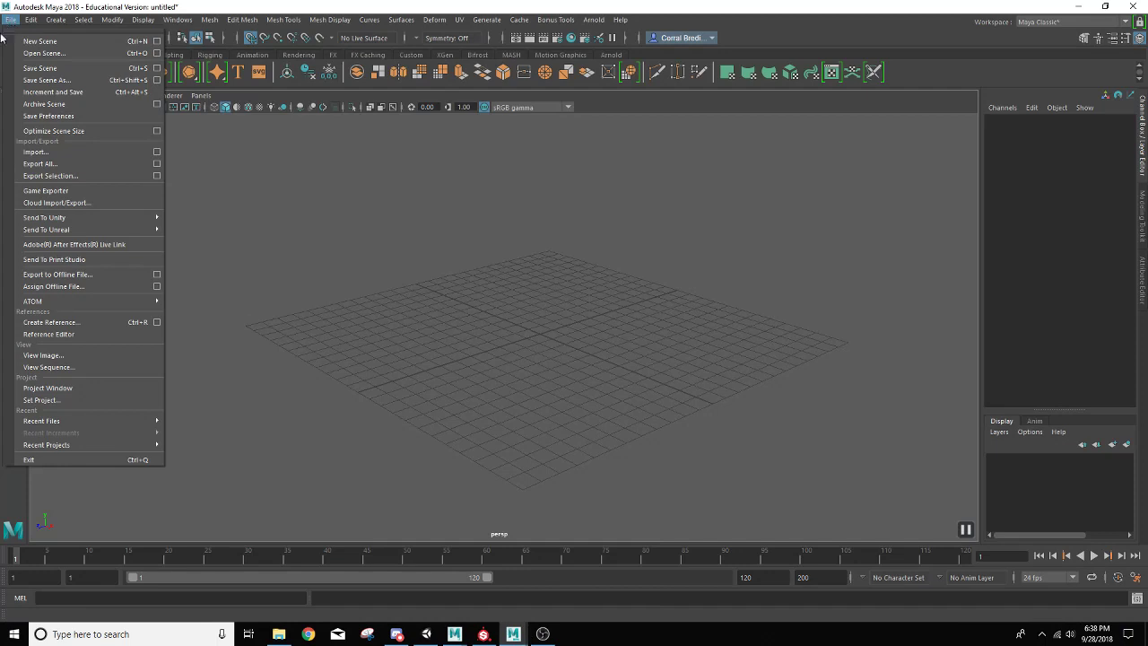
click(51, 401)
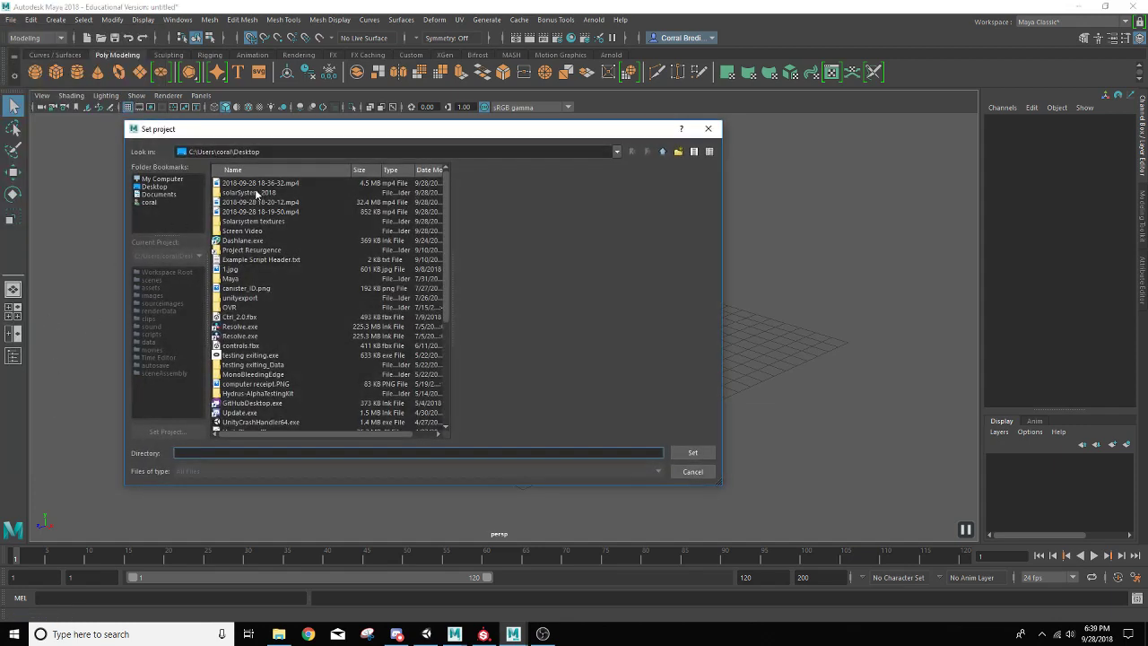
click(255, 193)
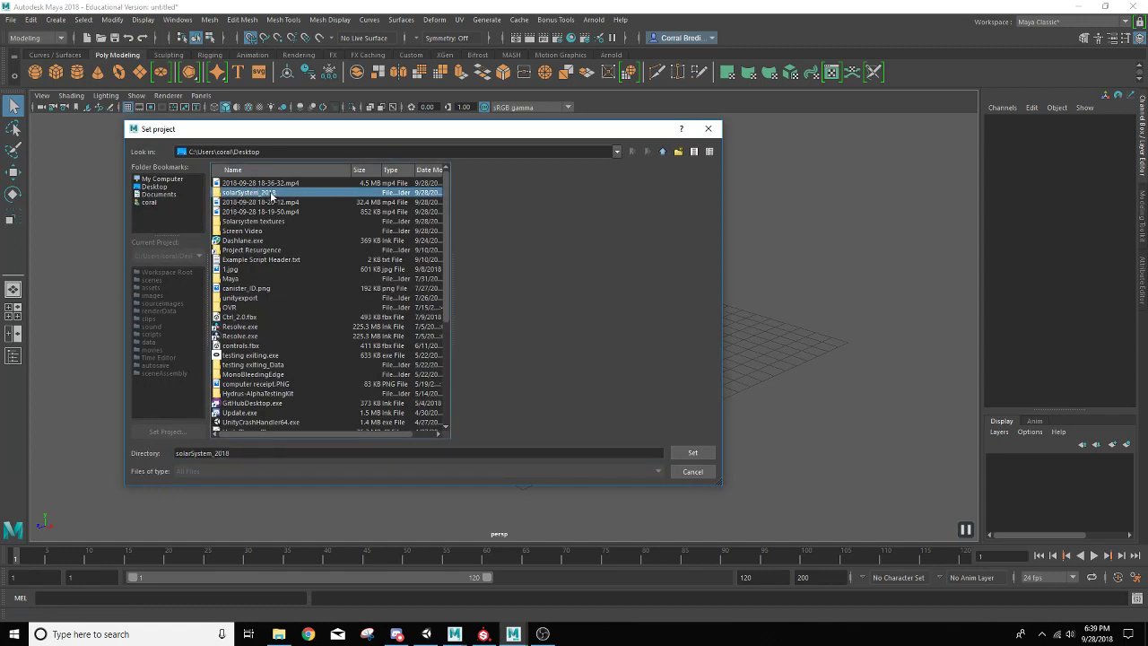
click(694, 453)
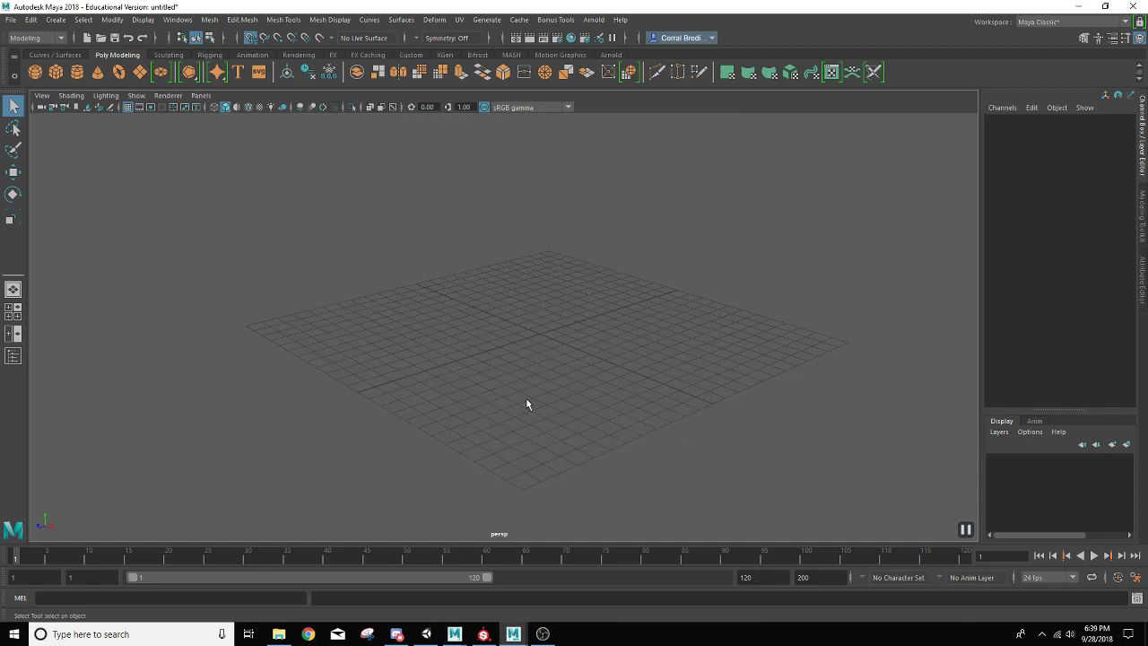
click(12, 19)
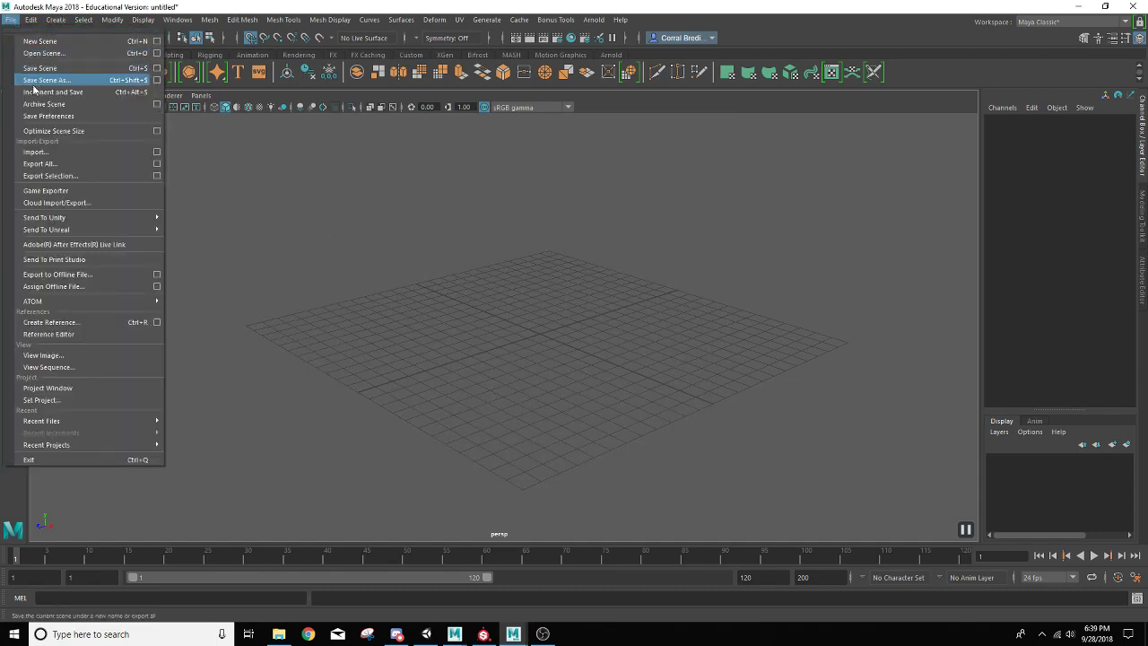
click(45, 80)
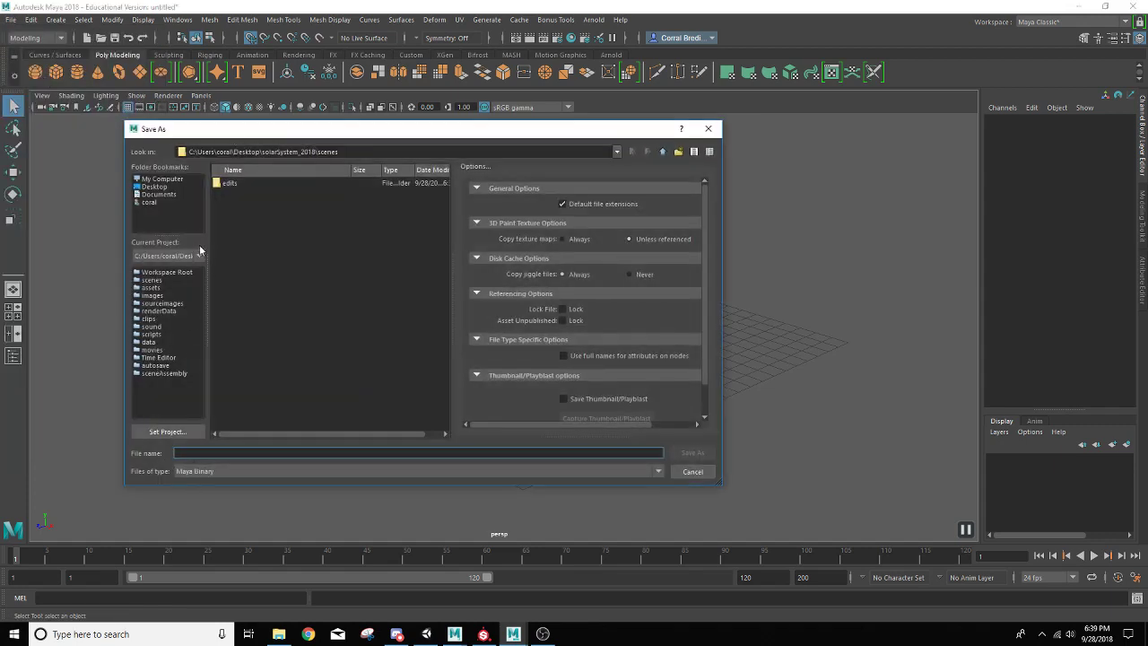
click(156, 187)
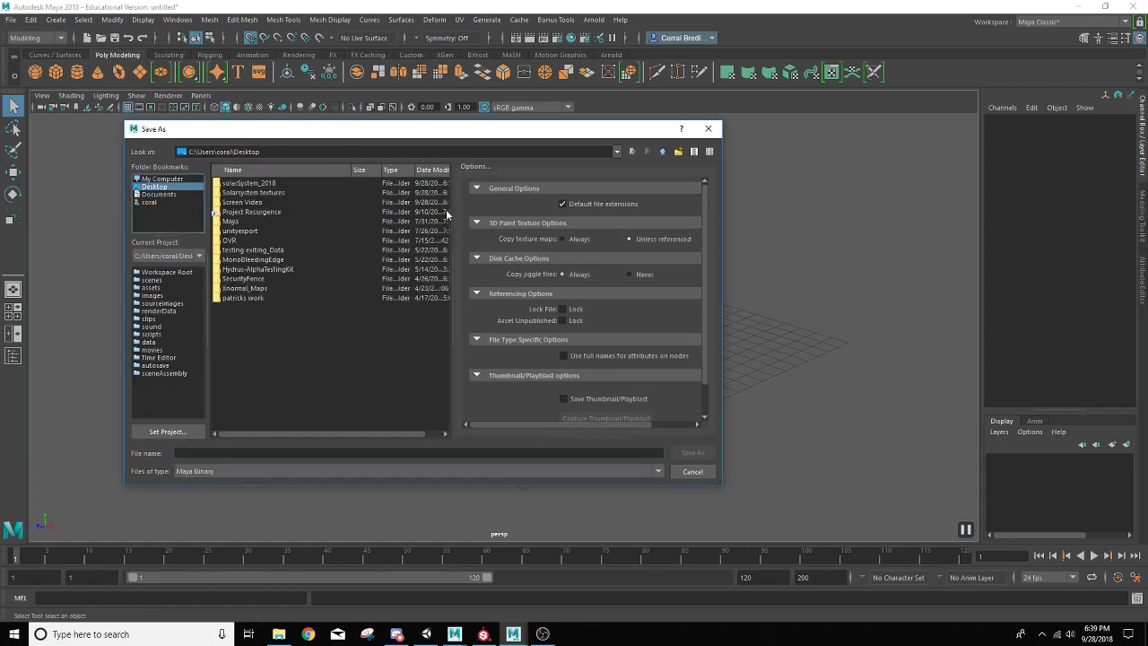
click(664, 151)
click(158, 187)
click(692, 471)
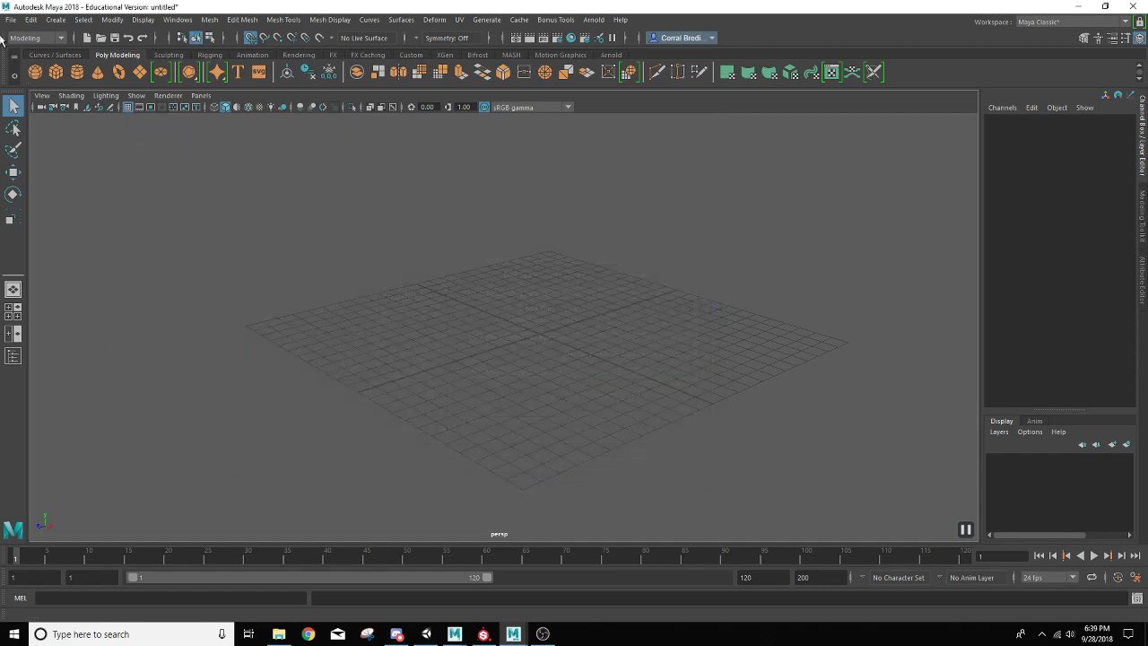
Save the scene in the project's scenes folder, naming it Solarsystem_ followed by the author's last name
click(12, 19)
click(40, 80)
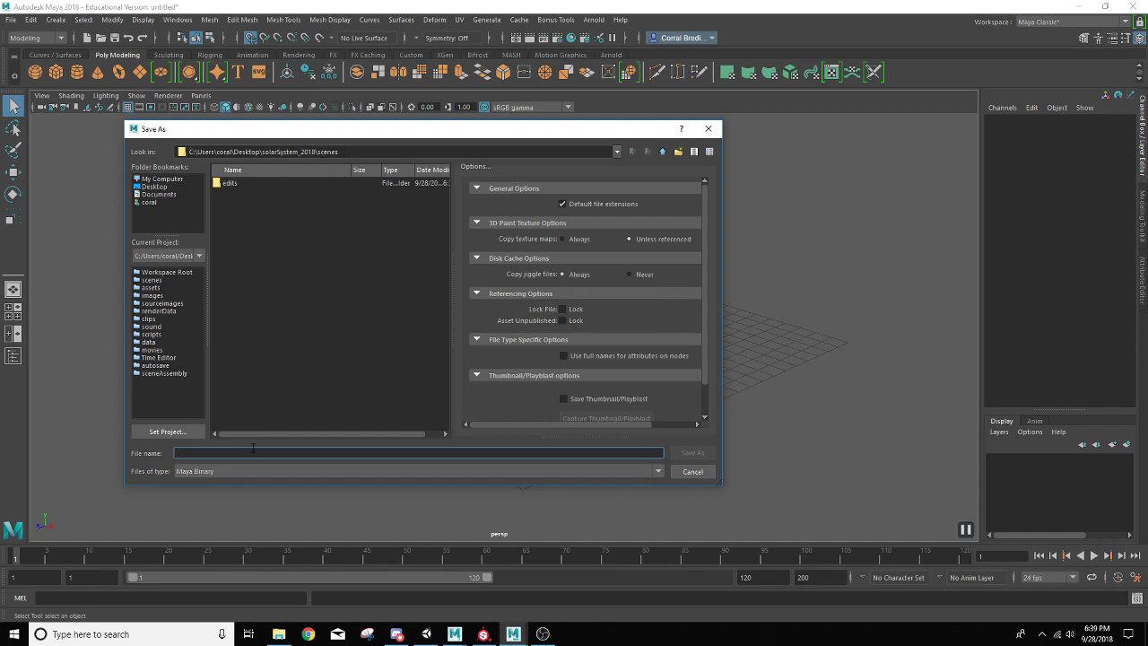
text(Solarsystem)
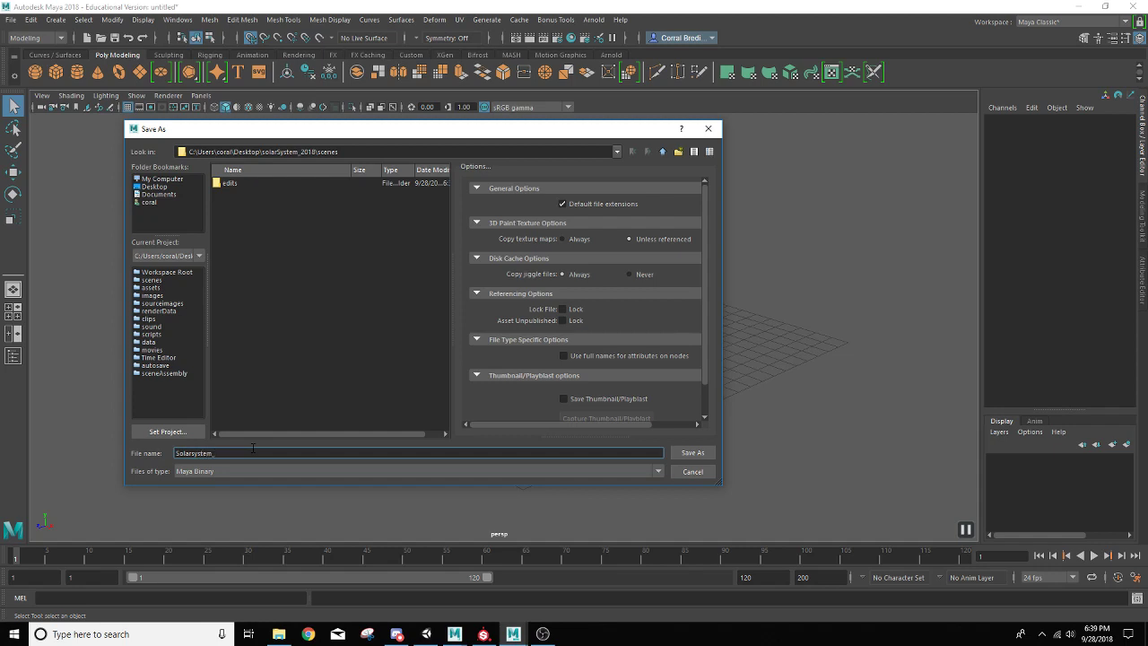
text(_Breding)
click(692, 452)
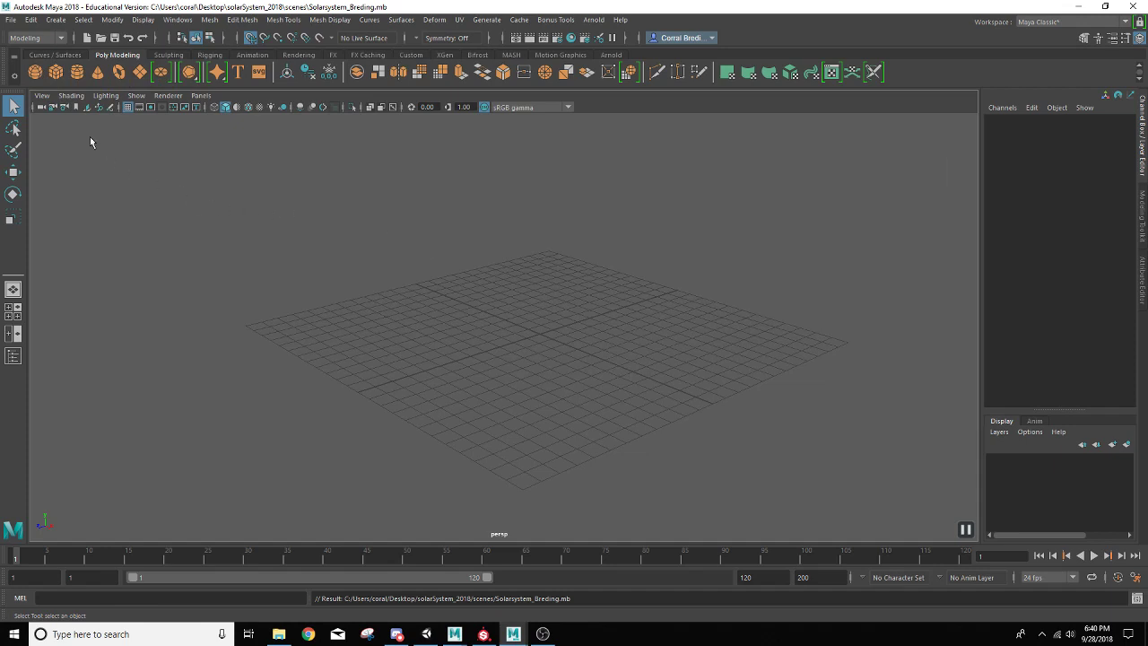
Create a polygon sphere at the origin and rename it Mesh_Sun
click(64, 23)
mouse_move(76, 63)
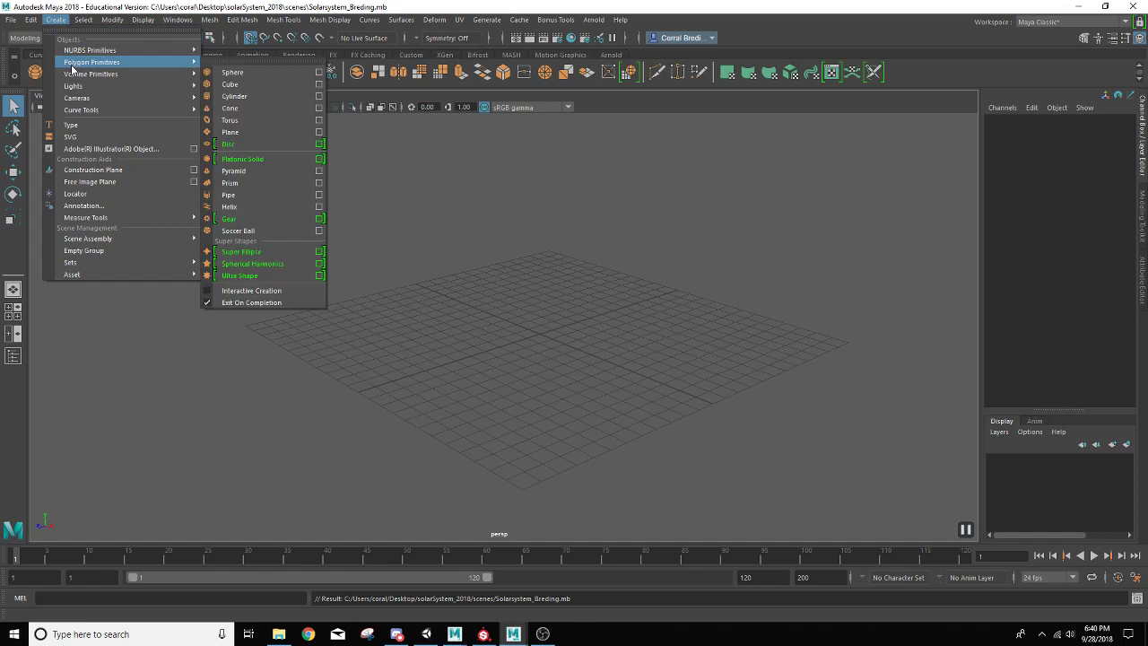
click(235, 74)
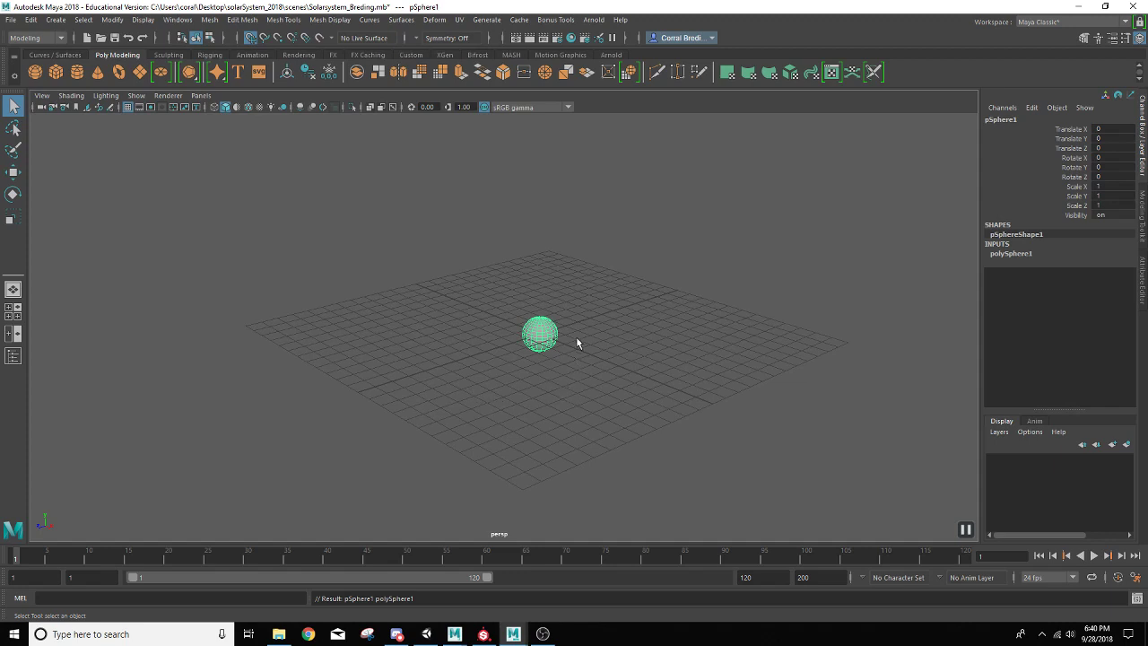
double_click(1013, 119)
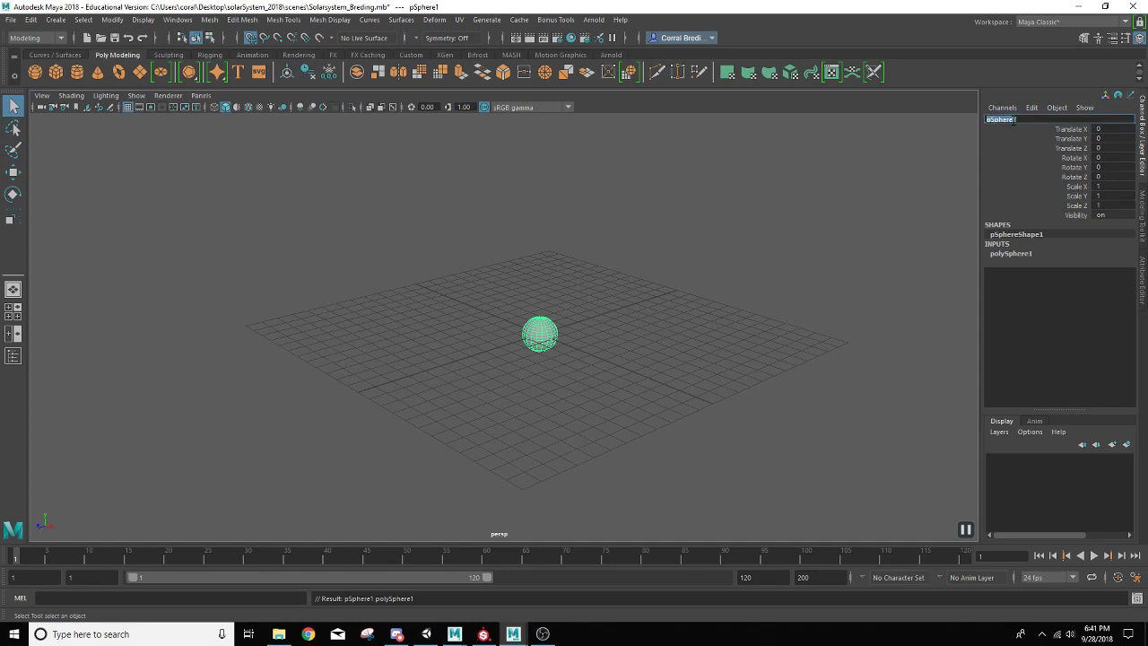
text(Mesh_Sun)
key(Return)
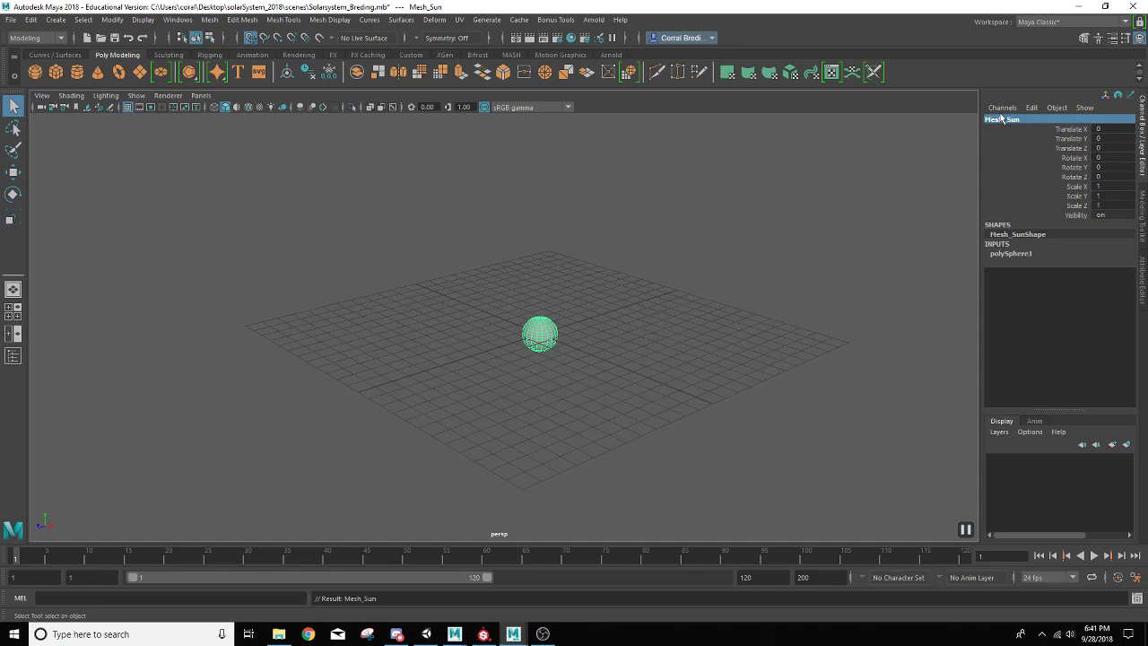
double_click(1003, 120)
key(Return)
Examine Mesh_Sun in the scene's object list and inspect its shape and transform attributes
click(14, 357)
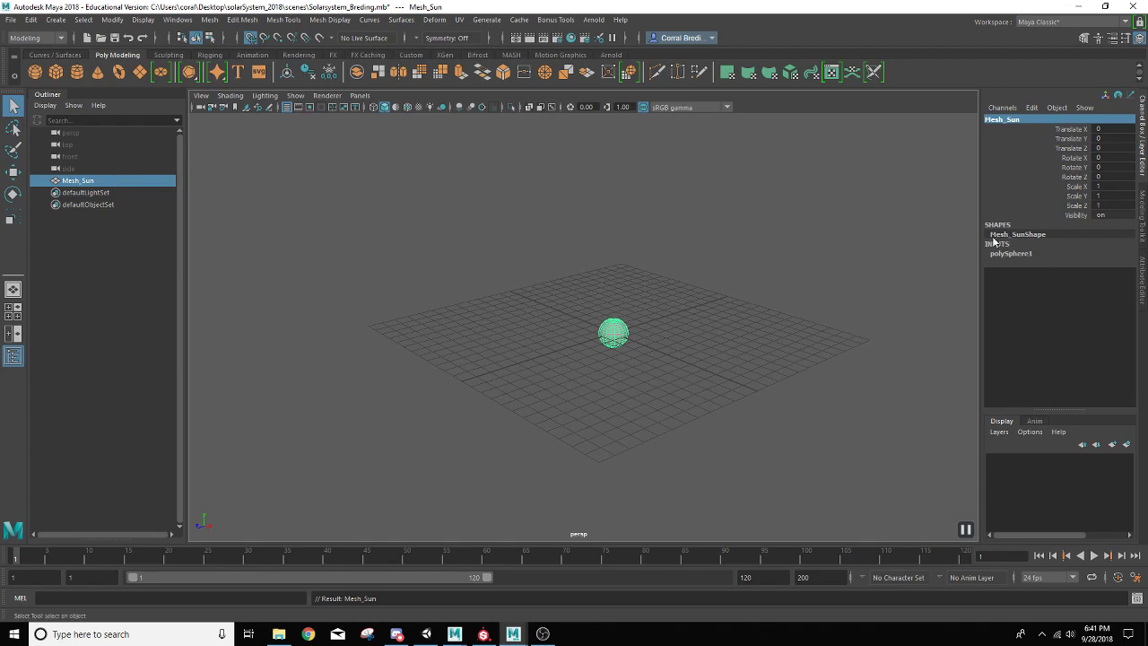
click(1143, 285)
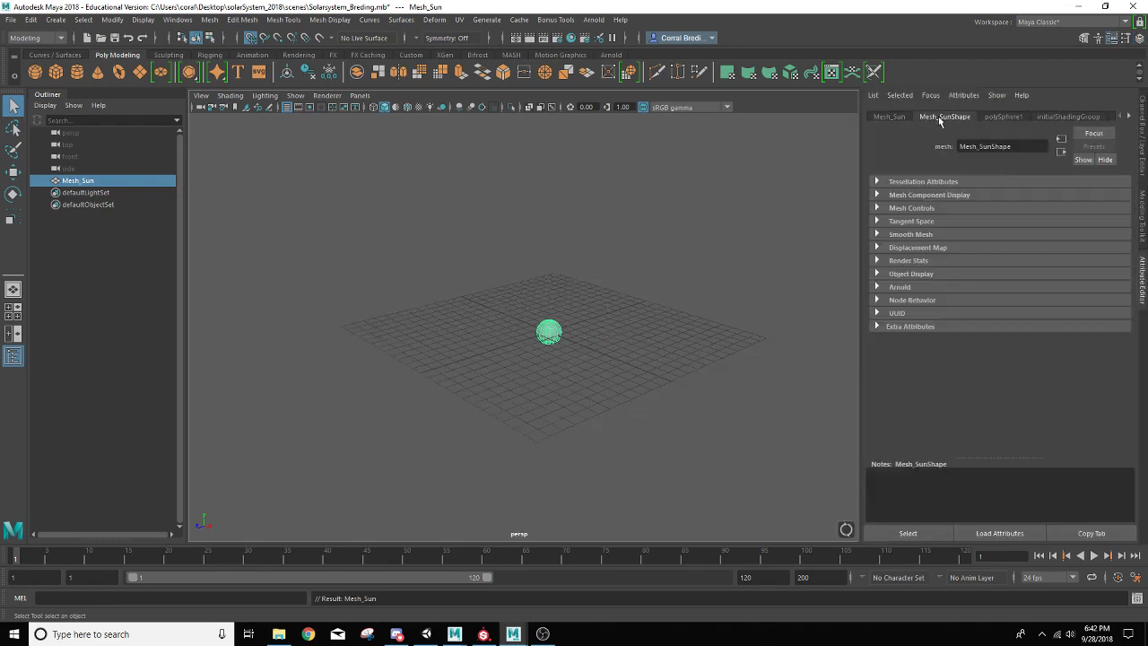
click(890, 116)
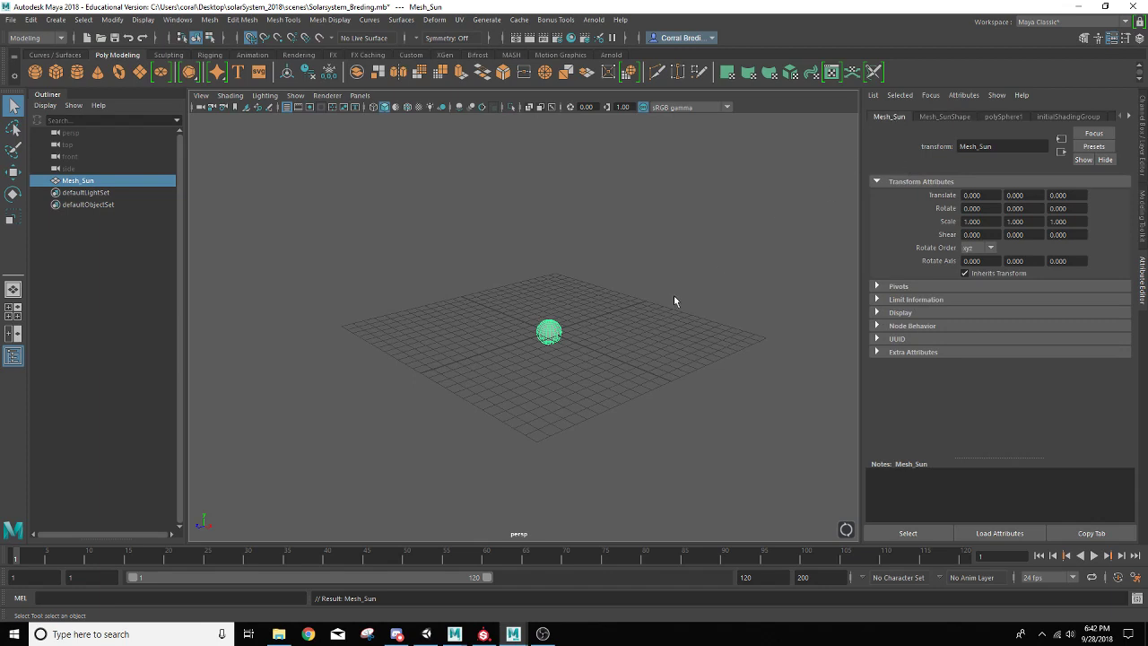
click(1142, 151)
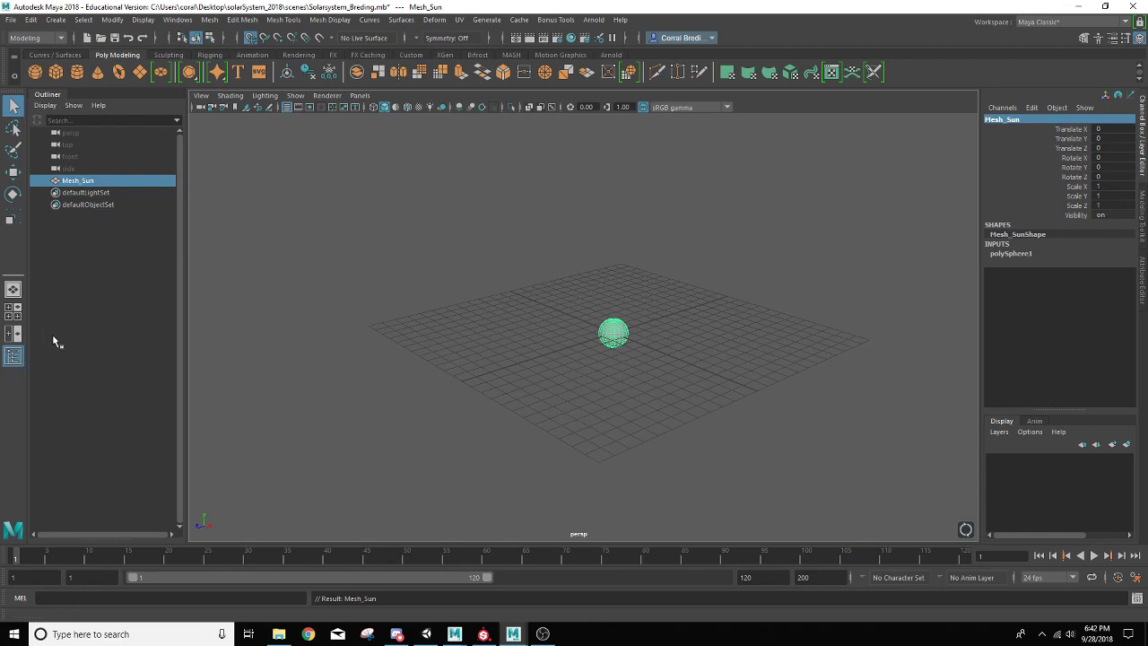
click(13, 357)
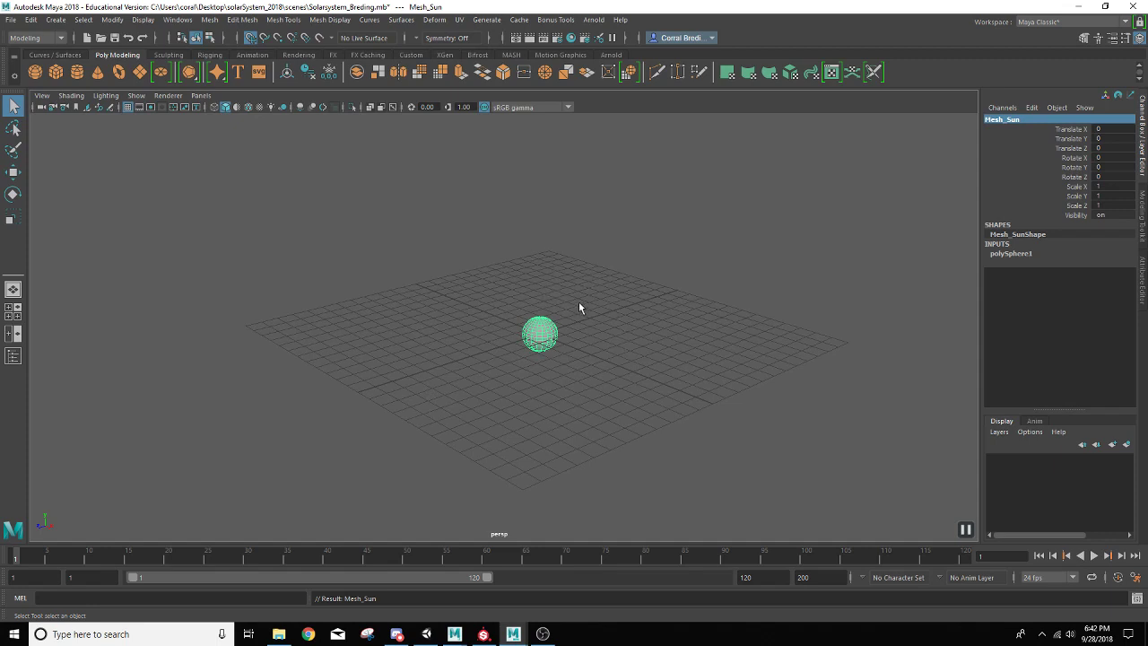
Scale Mesh_Sun uniformly to 2 in X, Y and Z
double_click(1105, 187)
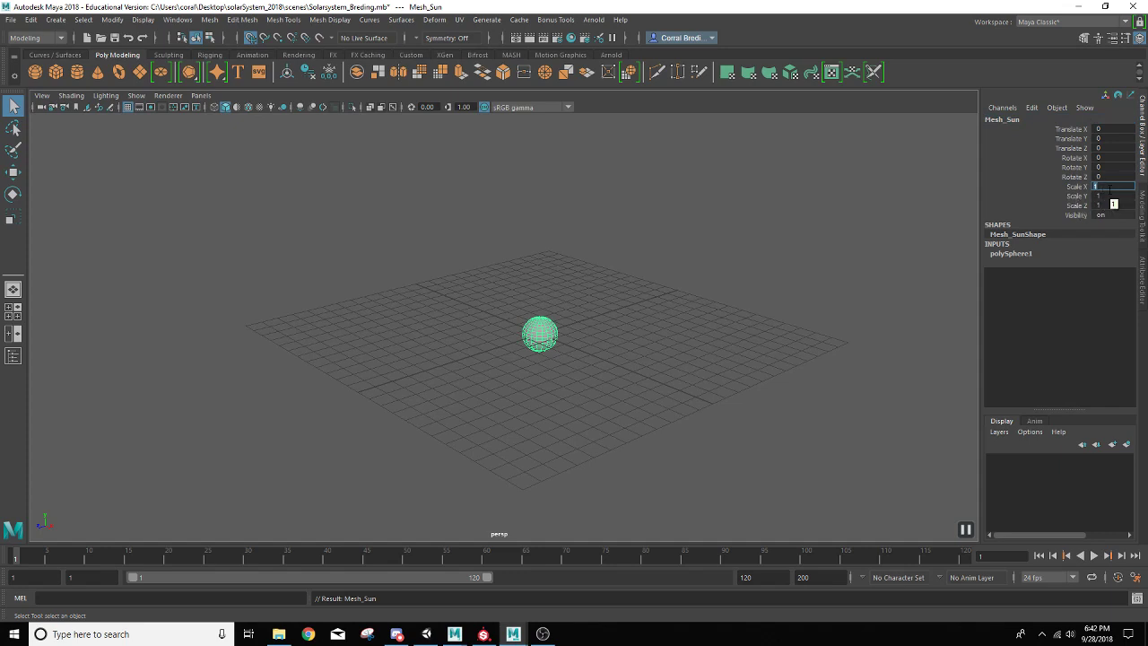
key(Tab)
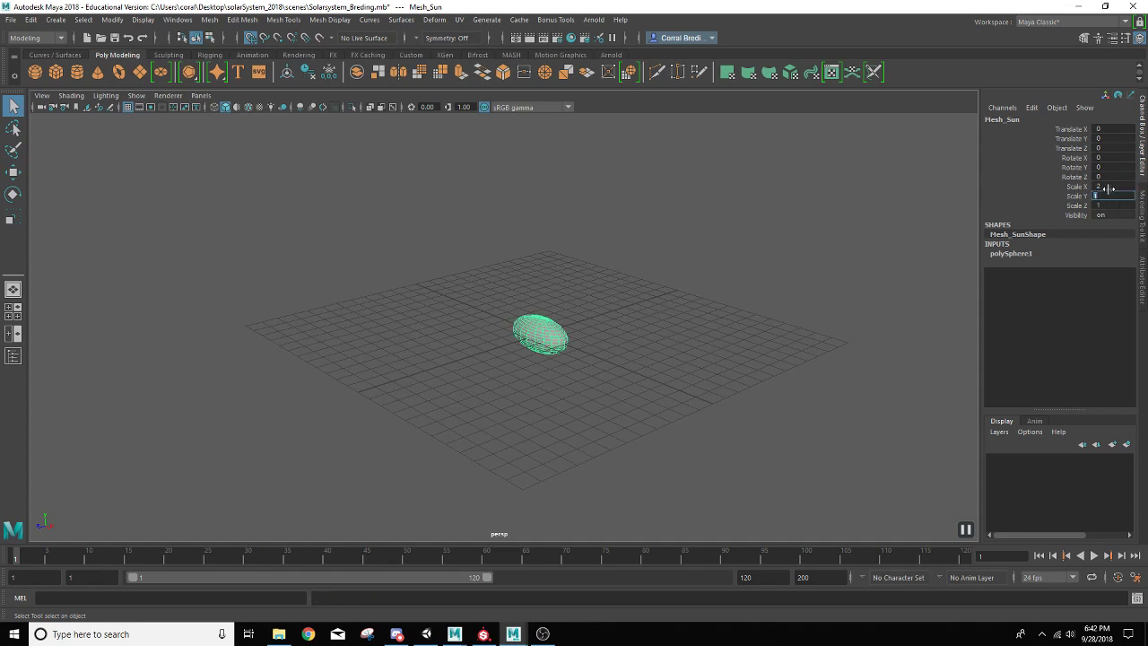
text(2)
key(Tab)
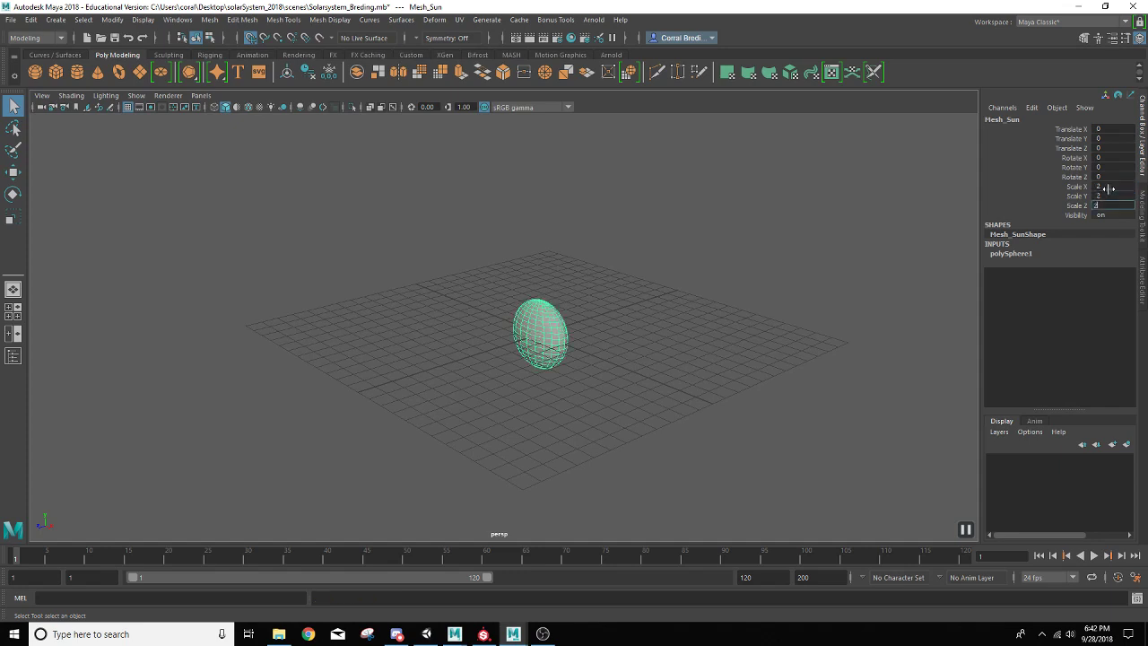
text(2)
key(Tab)
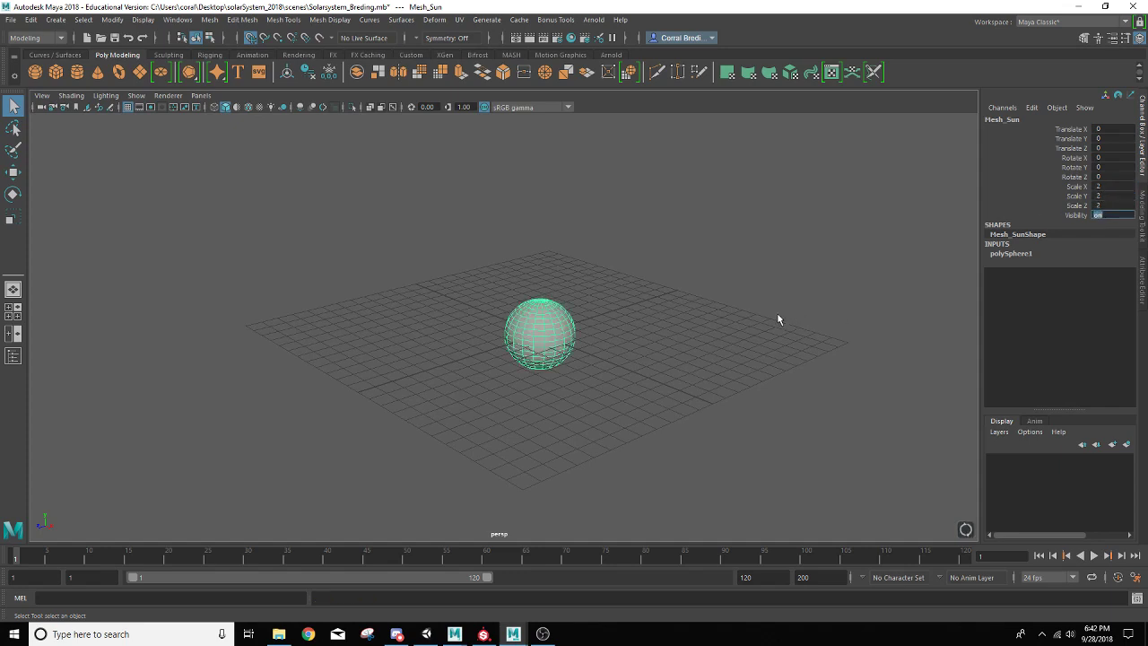
Inspect the scaled sun sphere up close and from different angles in the perspective view
scroll(582, 357, up, 8)
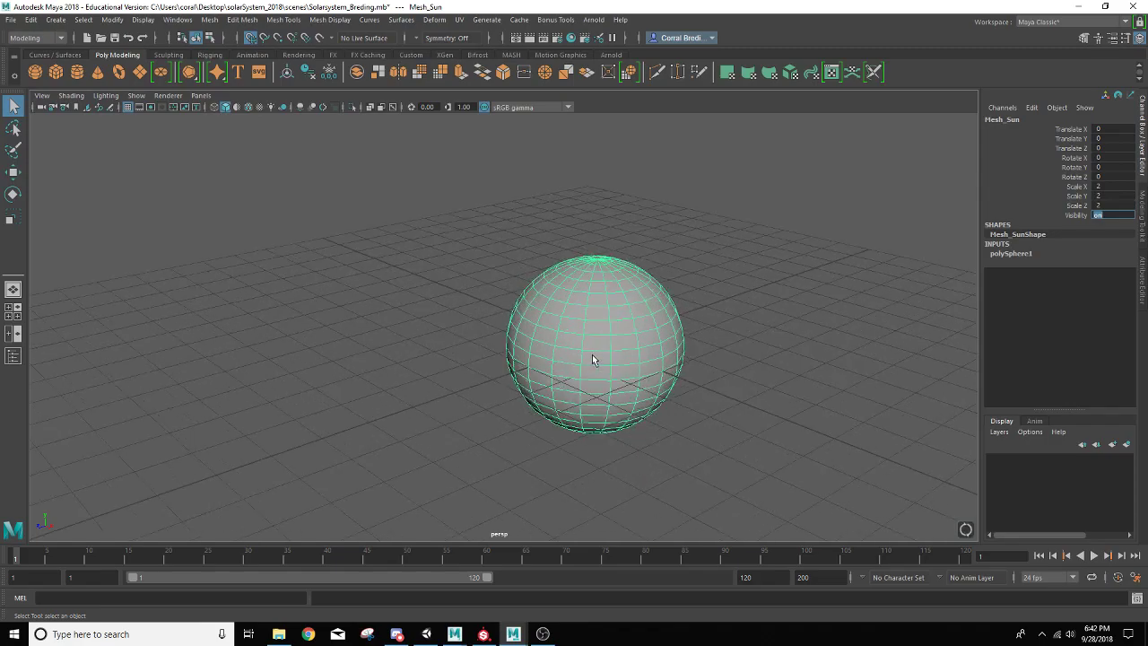
alt+drag(592, 354, 525, 360)
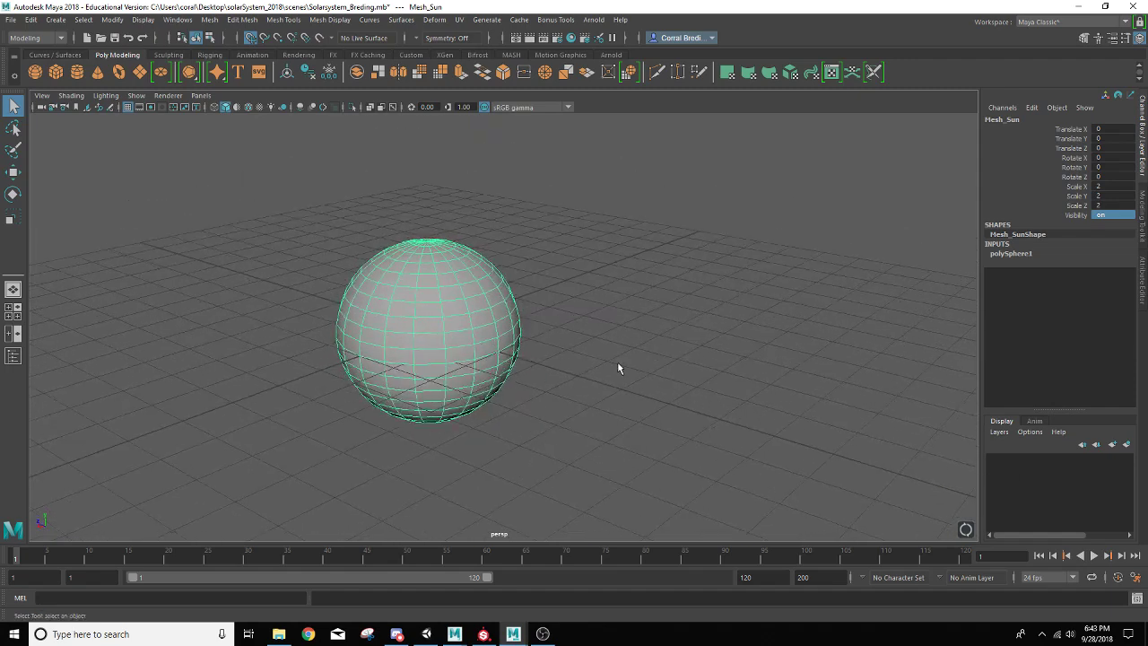
alt+drag(617, 368, 502, 391)
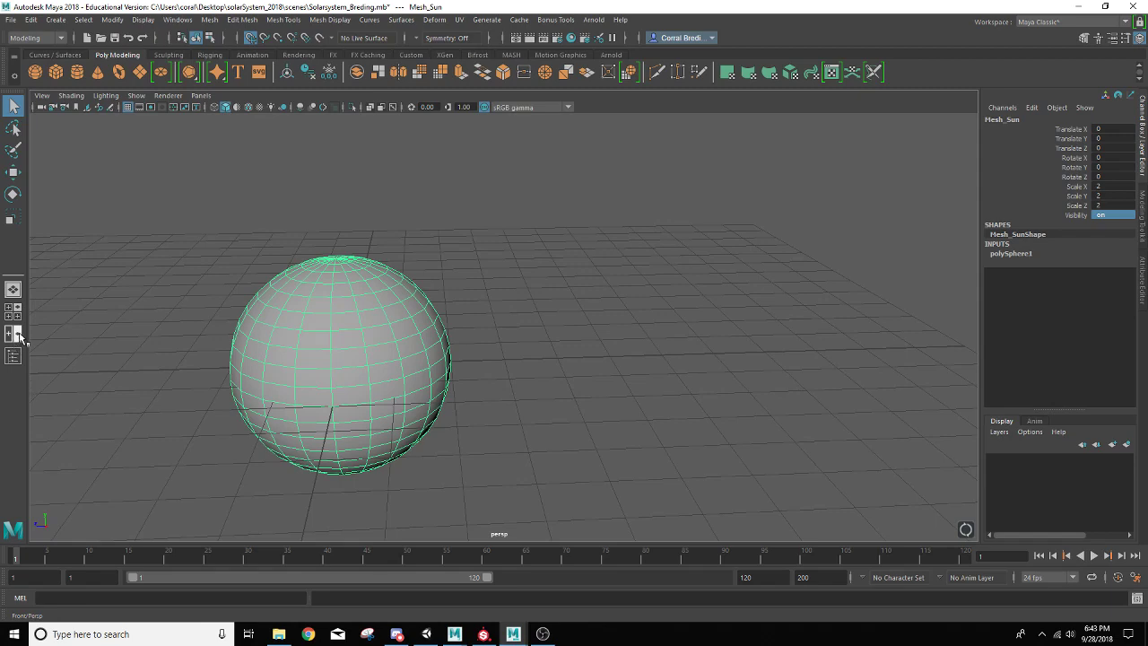
key(f)
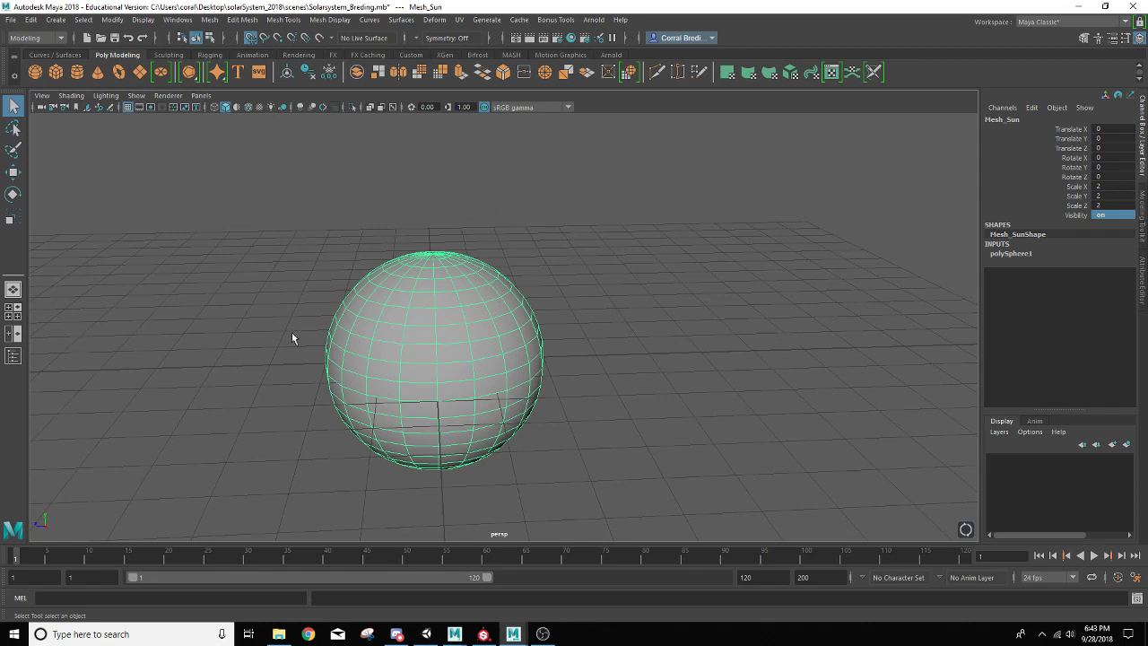
Switch to a full-size top view and frame Mesh_Sun with free space beside it along positive X
key(space)
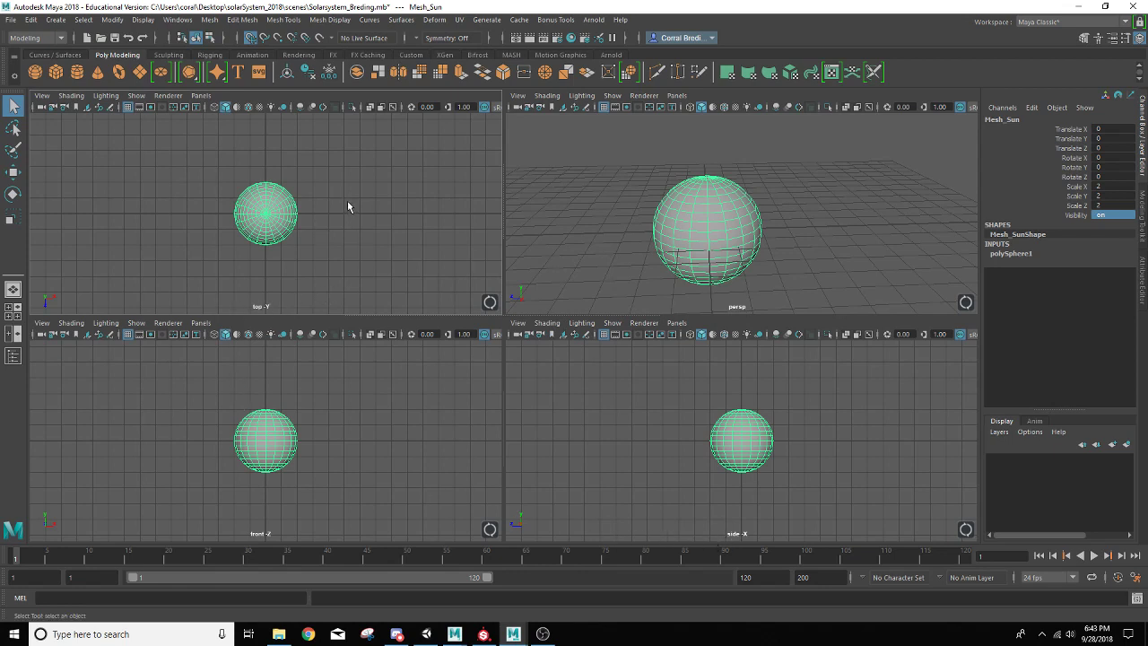
key(space)
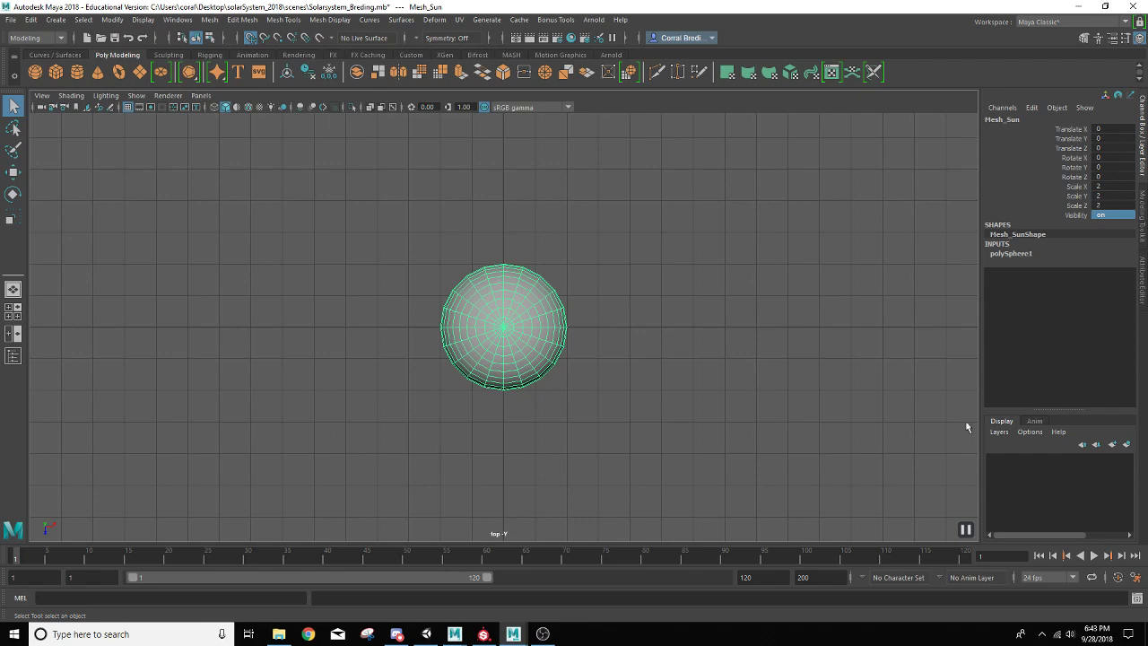
key(f)
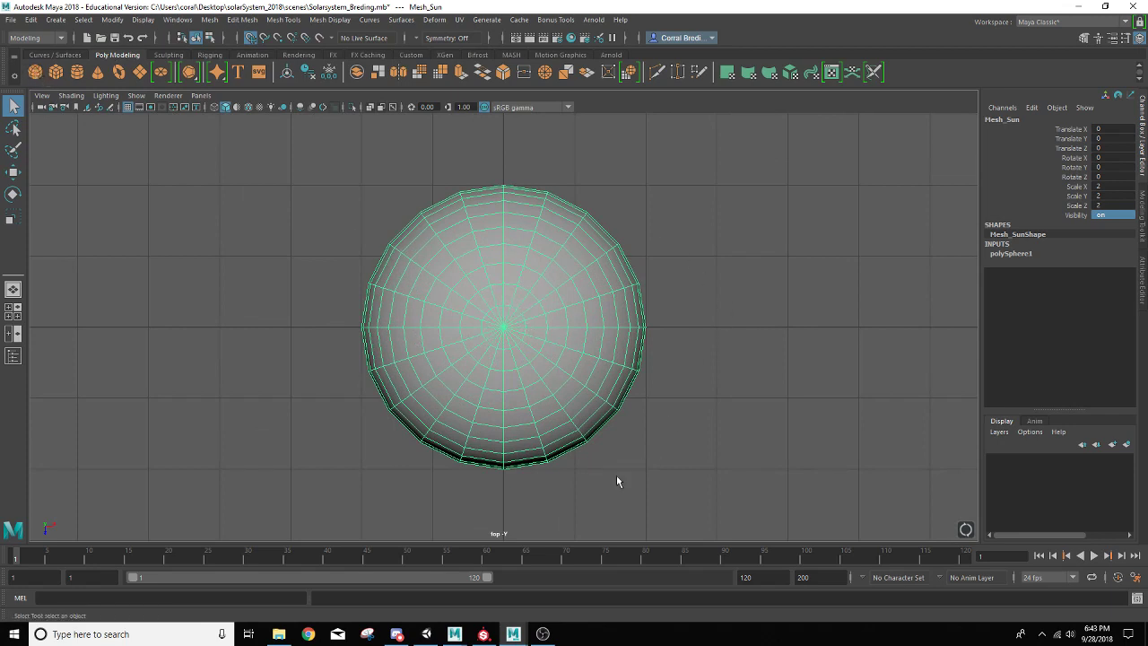
scroll(565, 218, down, 5)
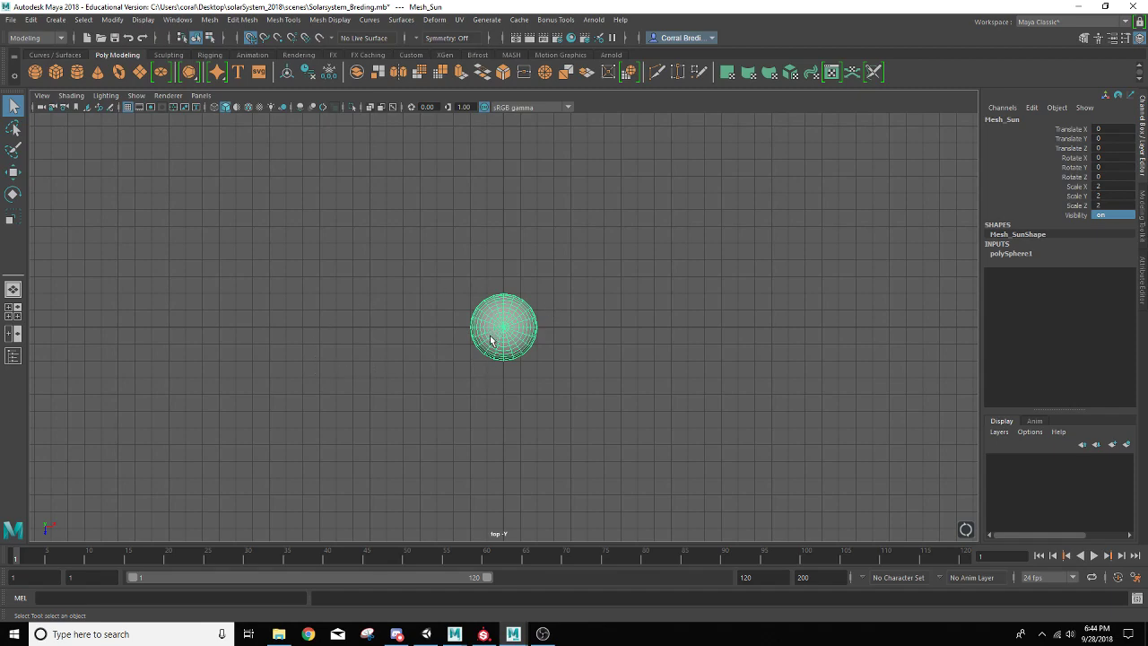
scroll(489, 338, up, 4)
scroll(489, 338, up, 3)
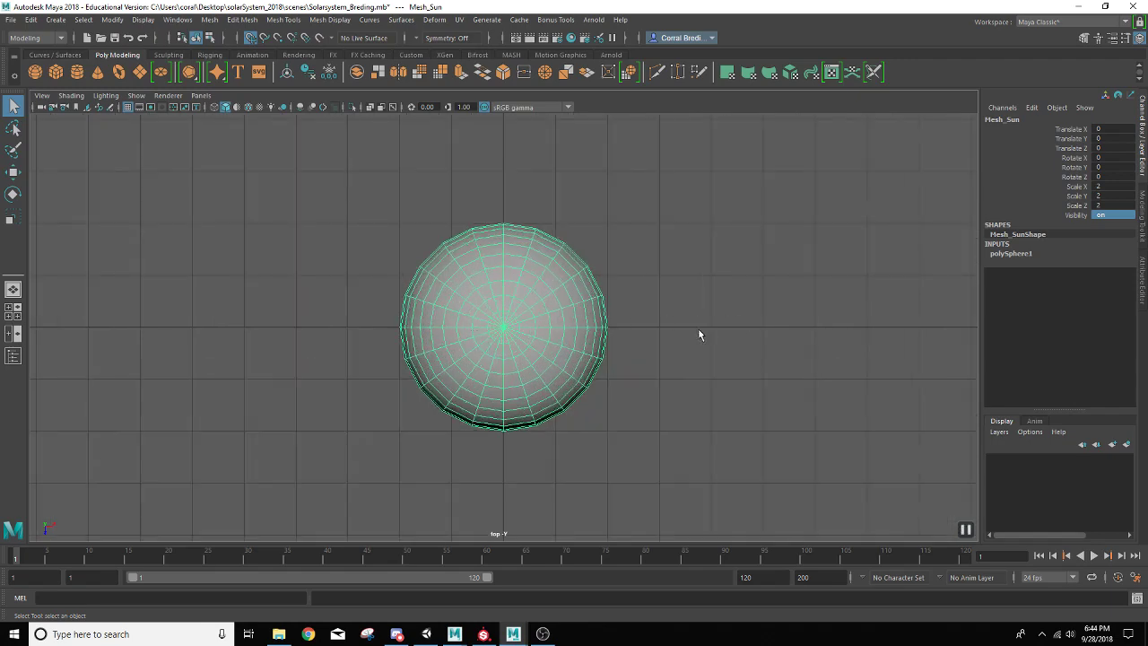
alt+middle_drag(596, 333, 498, 363)
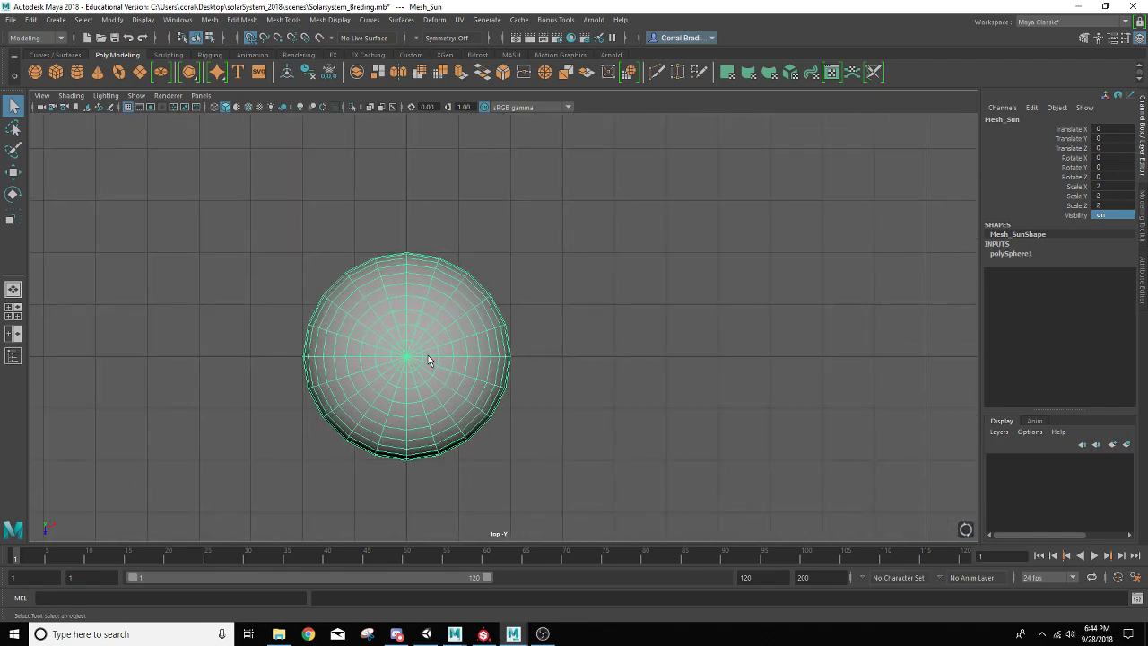
Duplicate Mesh_Sun and move the copy along the X axis to Translate X 4, snapped to the grid
key(ctrl+d)
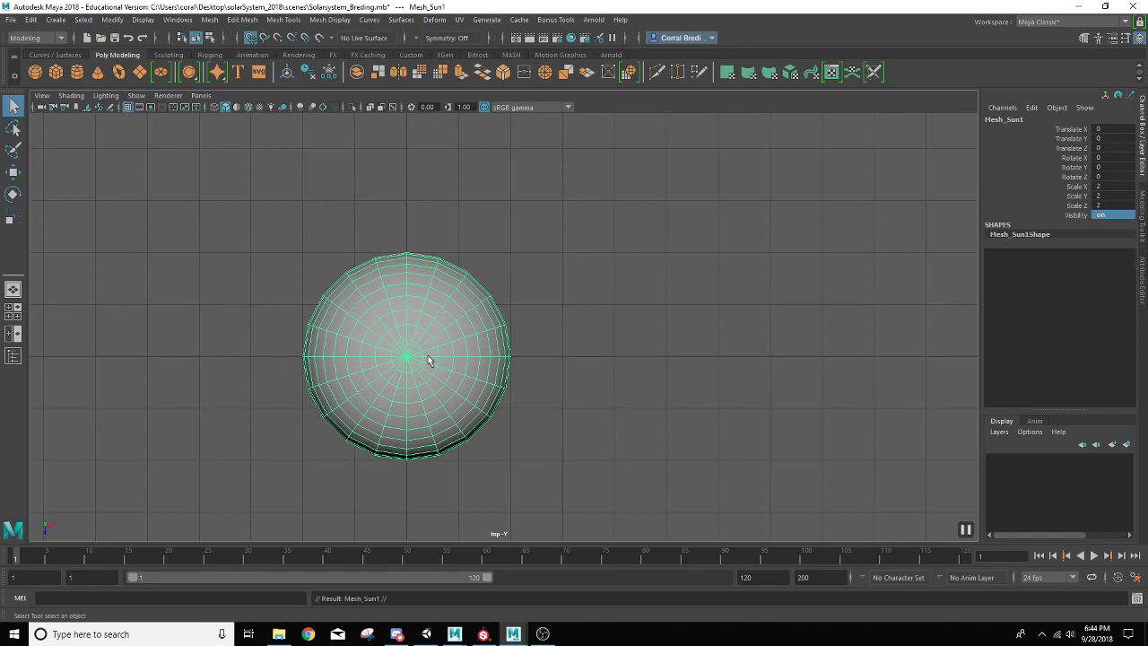
key(w)
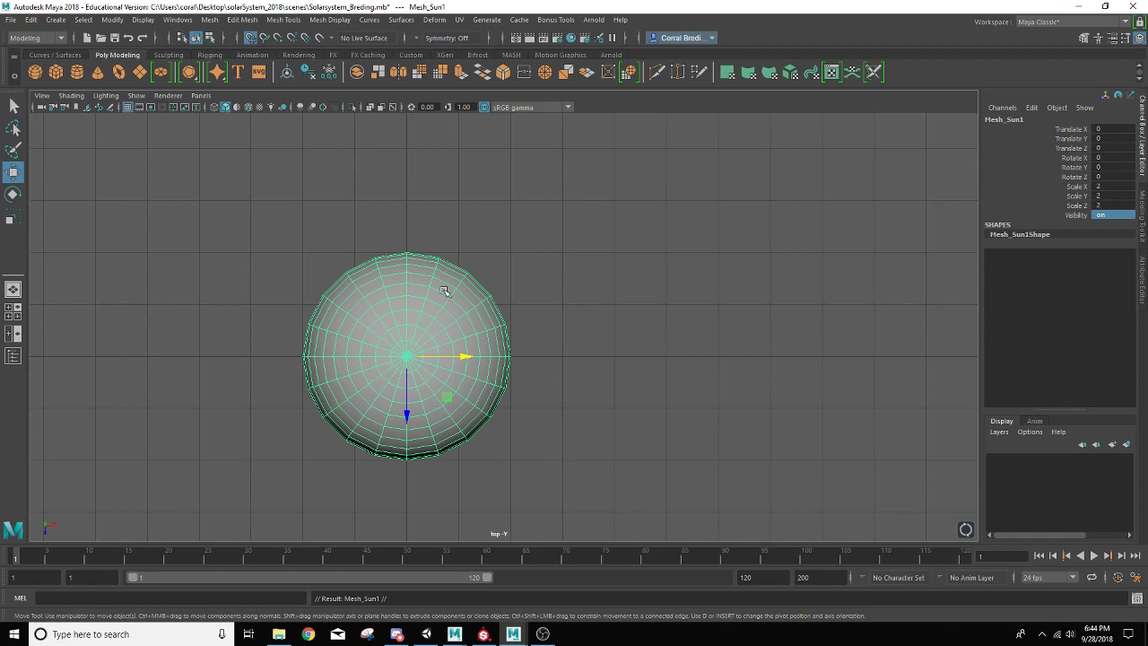
drag(461, 357, 512, 361)
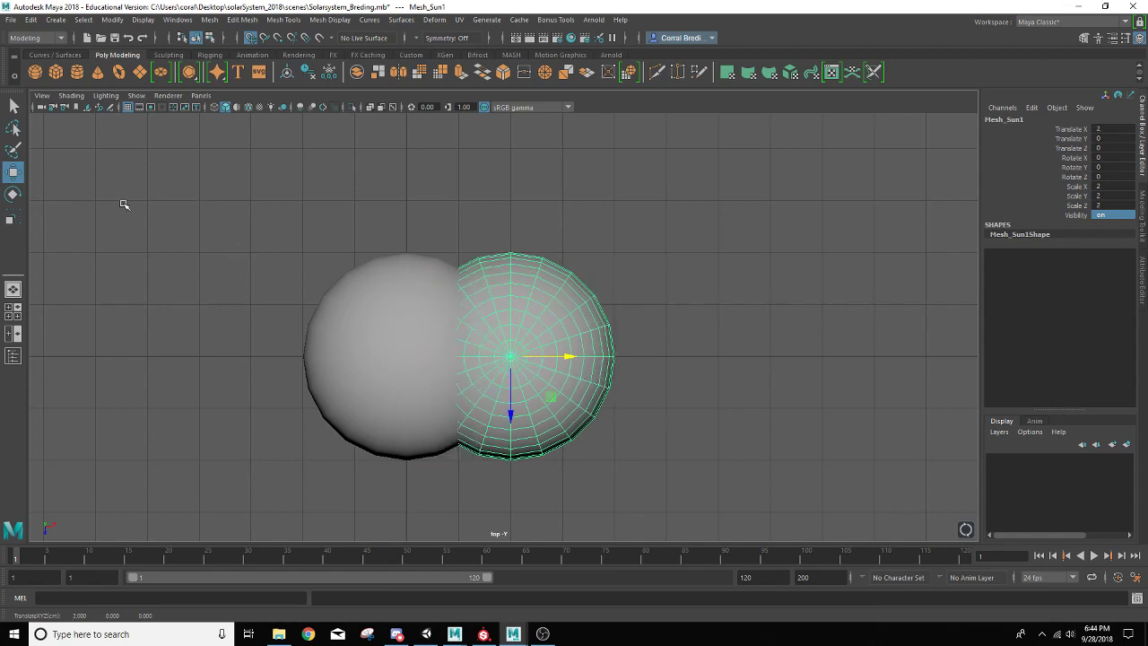
click(251, 39)
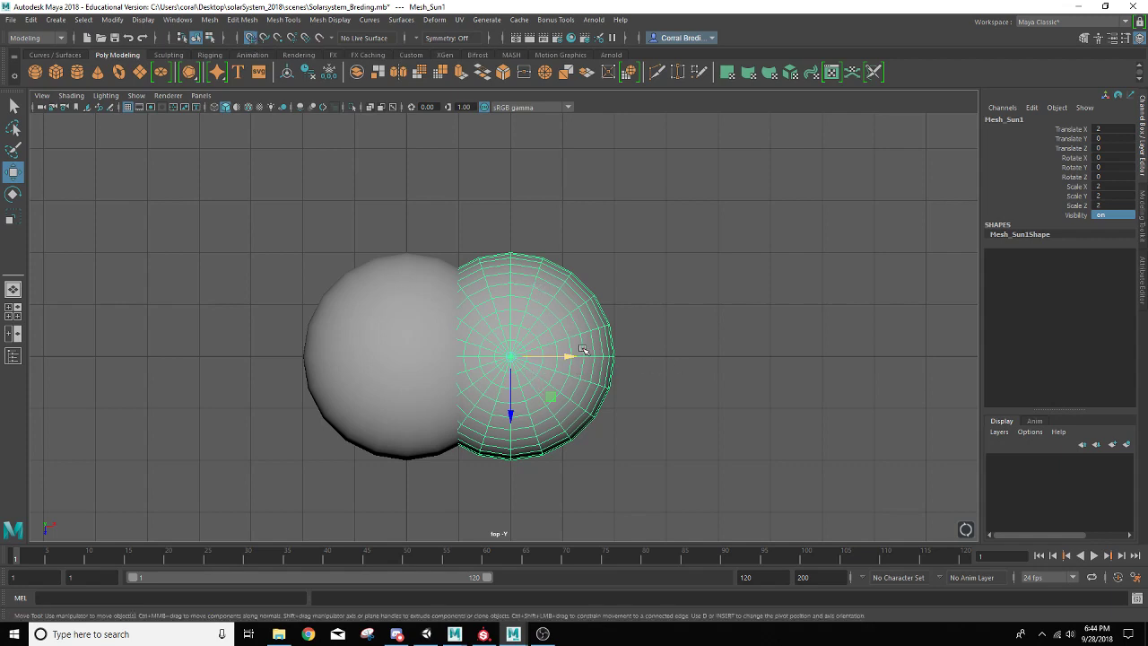
drag(573, 348, 569, 345)
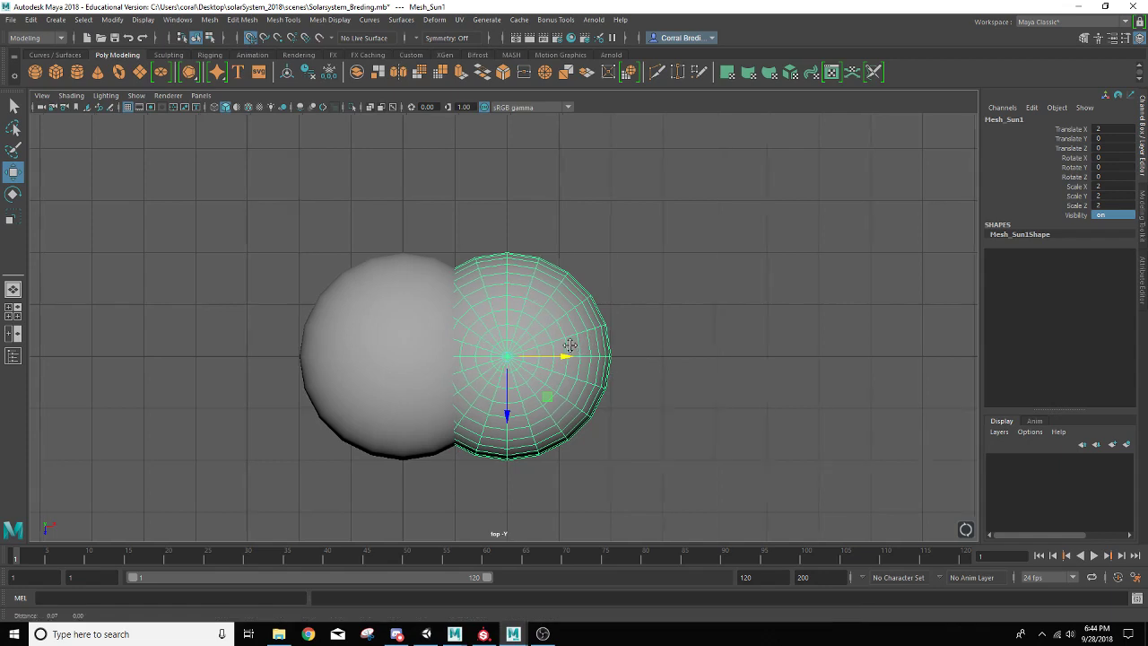
alt+middle_drag(570, 346, 466, 328)
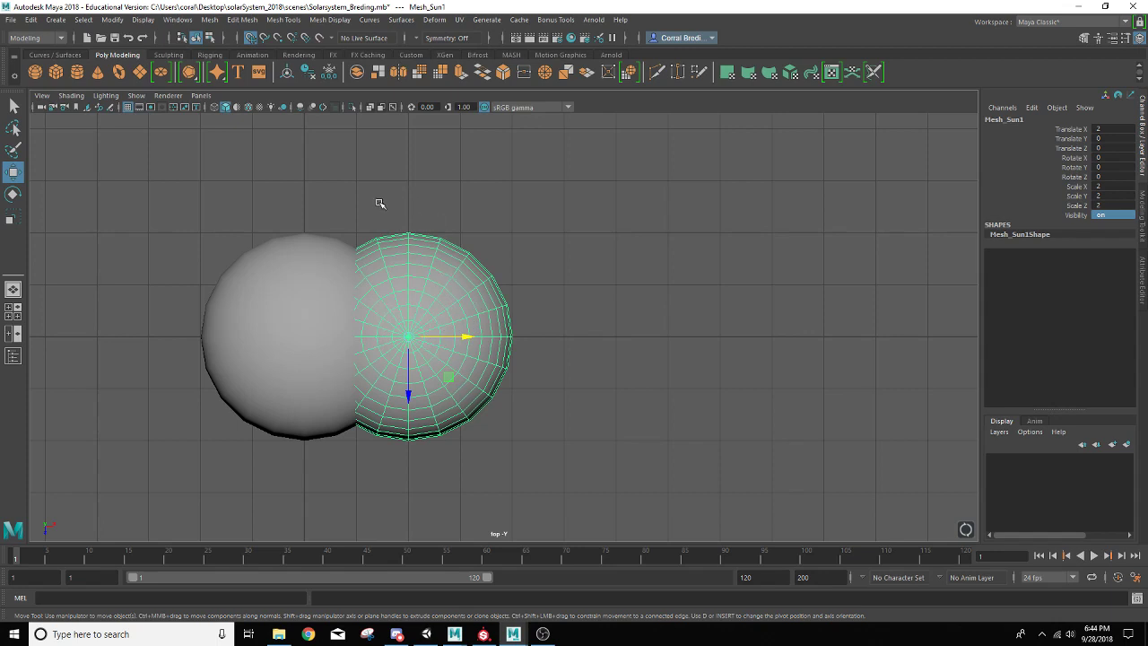
drag(461, 336, 528, 344)
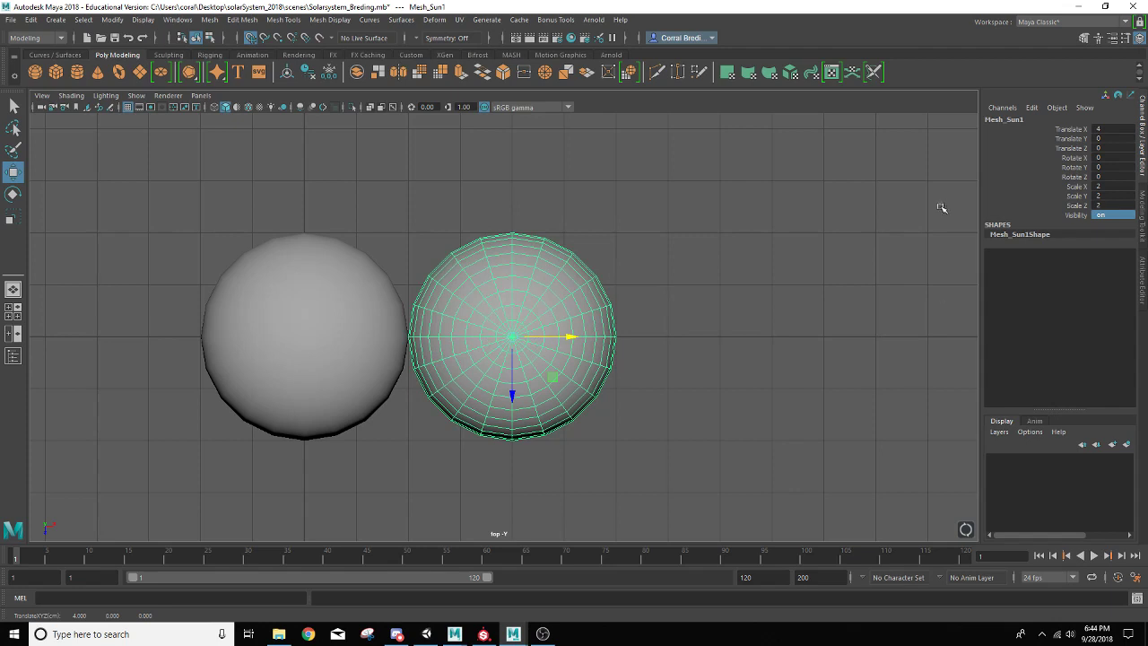
Rename the duplicated sphere beside the sun as MEsh_Mercury
double_click(1009, 120)
text(Mercury)
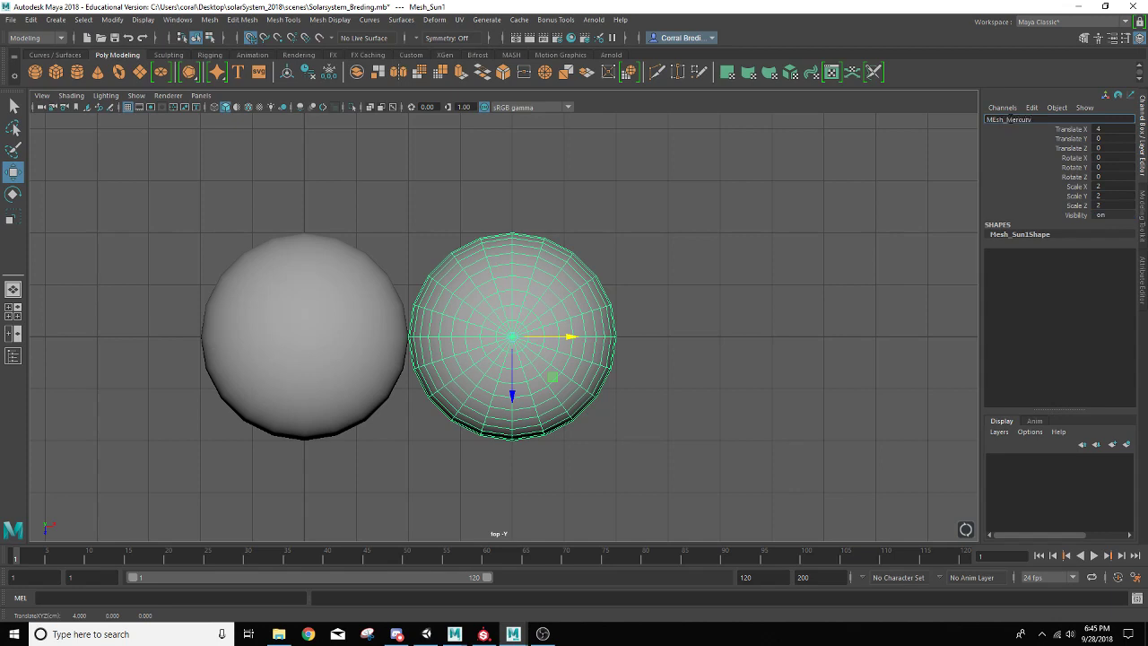
text(Esh_Mercury)
key(Return)
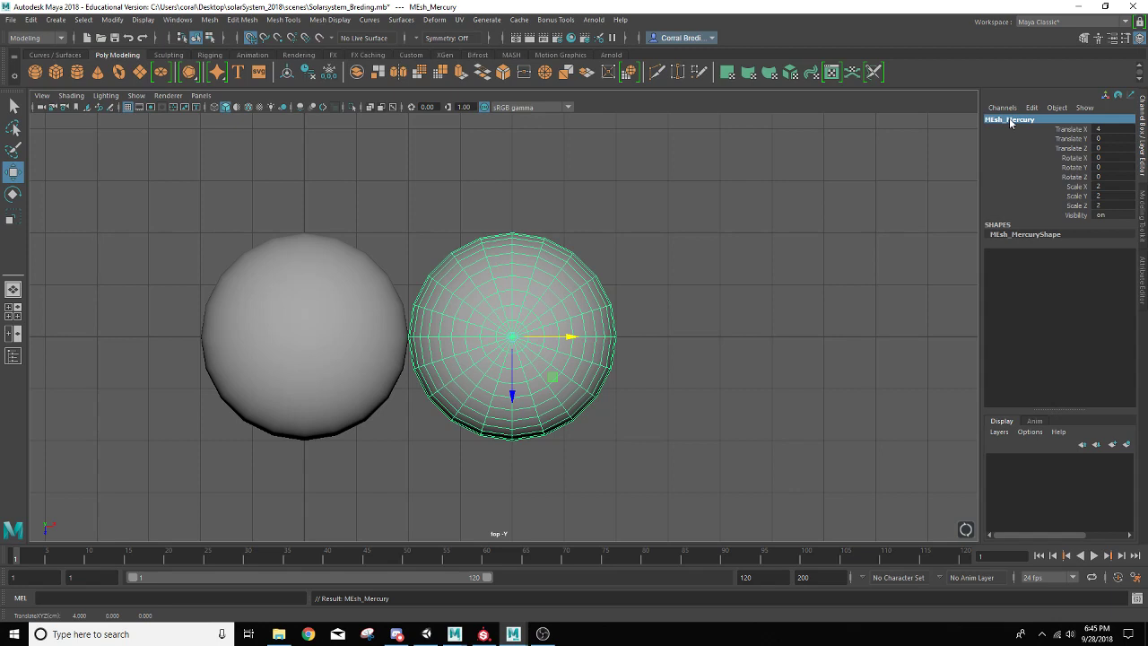
Scale the Mercury sphere down uniformly to 0.3 in X, Y and Z
double_click(1106, 186)
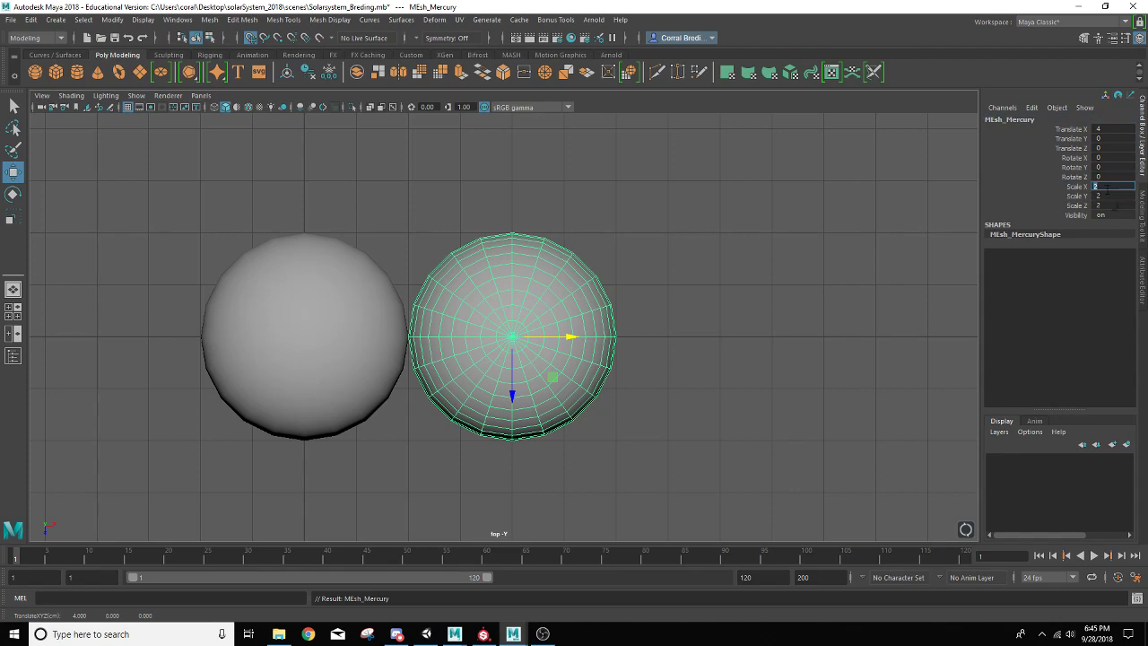
text(0.3)
key(Tab)
text(0.3)
key(Tab)
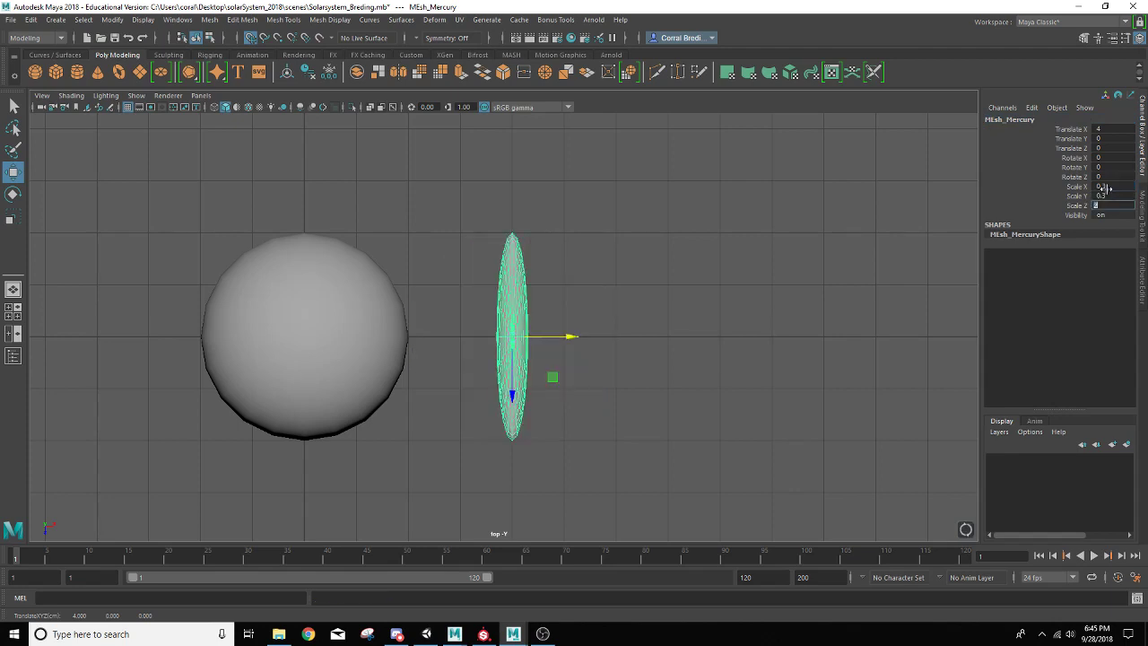
text(0.3)
key(Tab)
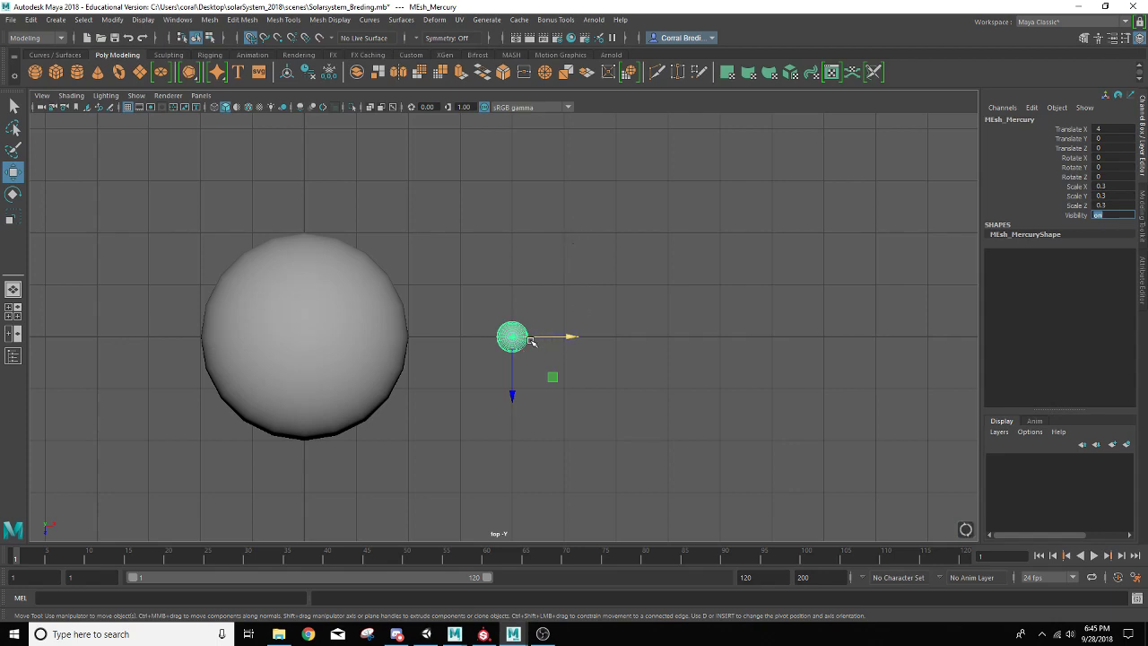
Duplicate the Mercury sphere in place and move the copy along the X axis to Translate X 6
drag(532, 342, 577, 339)
key(ctrl+z)
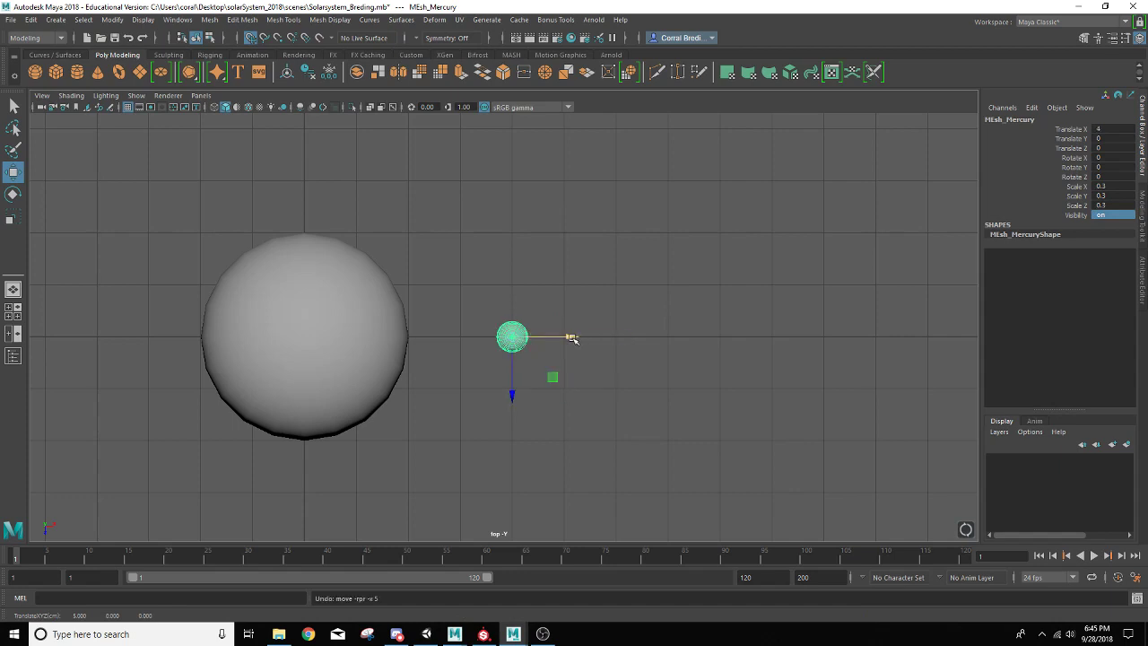
key(ctrl+d)
drag(570, 339, 636, 342)
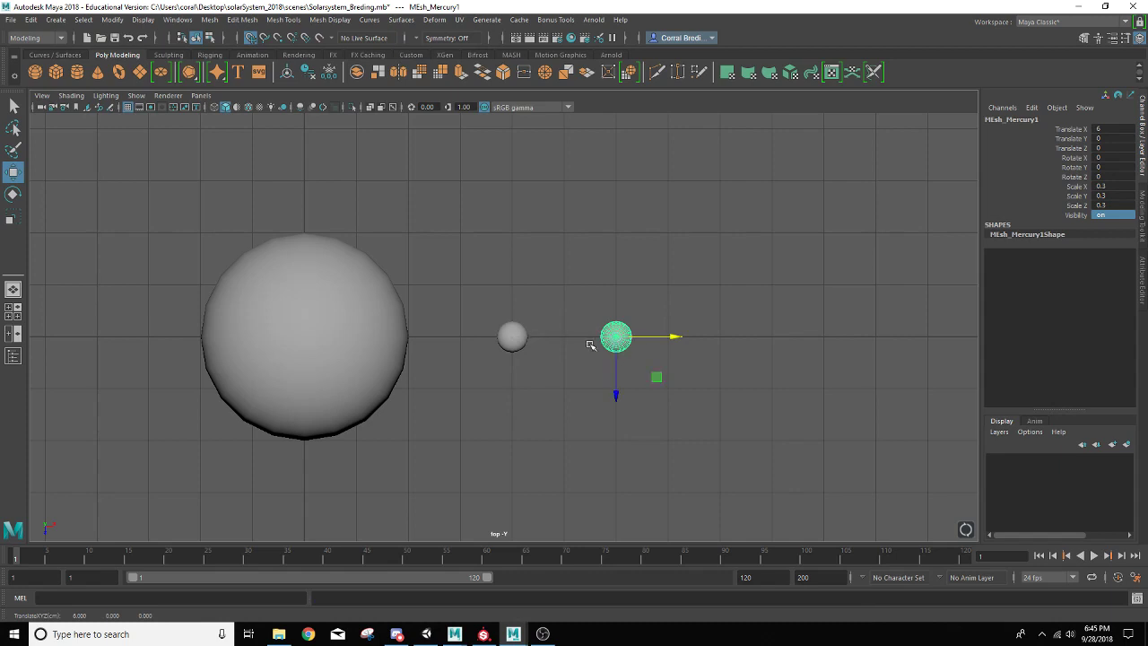
scroll(590, 345, up, 3)
alt+middle_drag(589, 345, 421, 322)
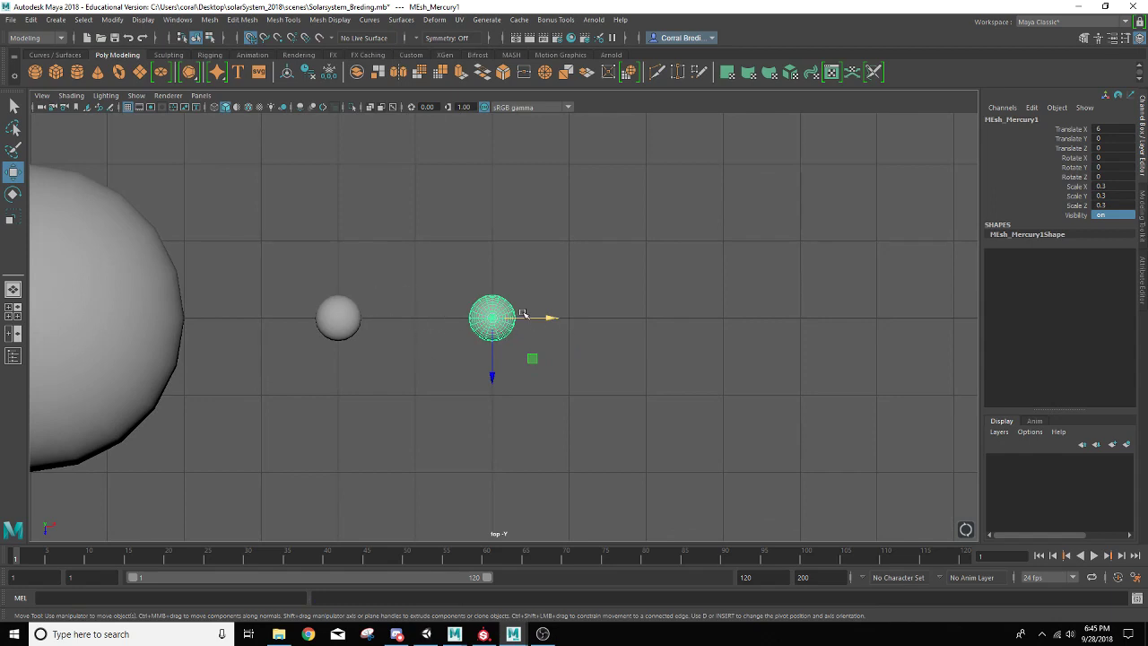
scroll(524, 316, down, 3)
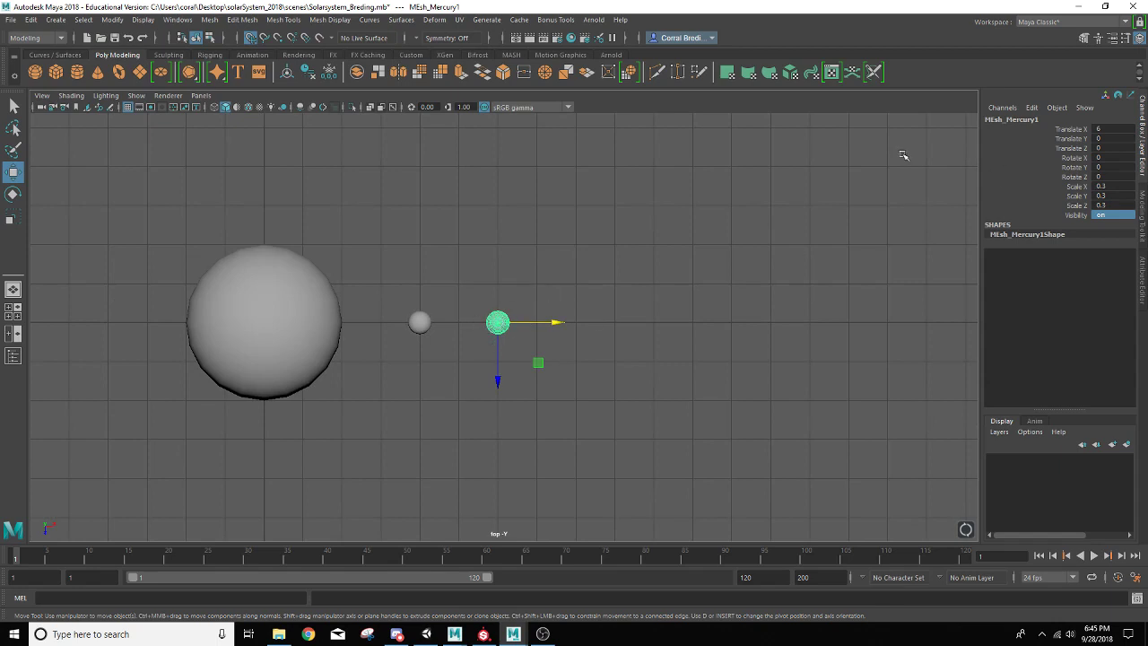
Correct the capitalization of the original Mercury sphere's name to Mesh_Mercury
click(423, 321)
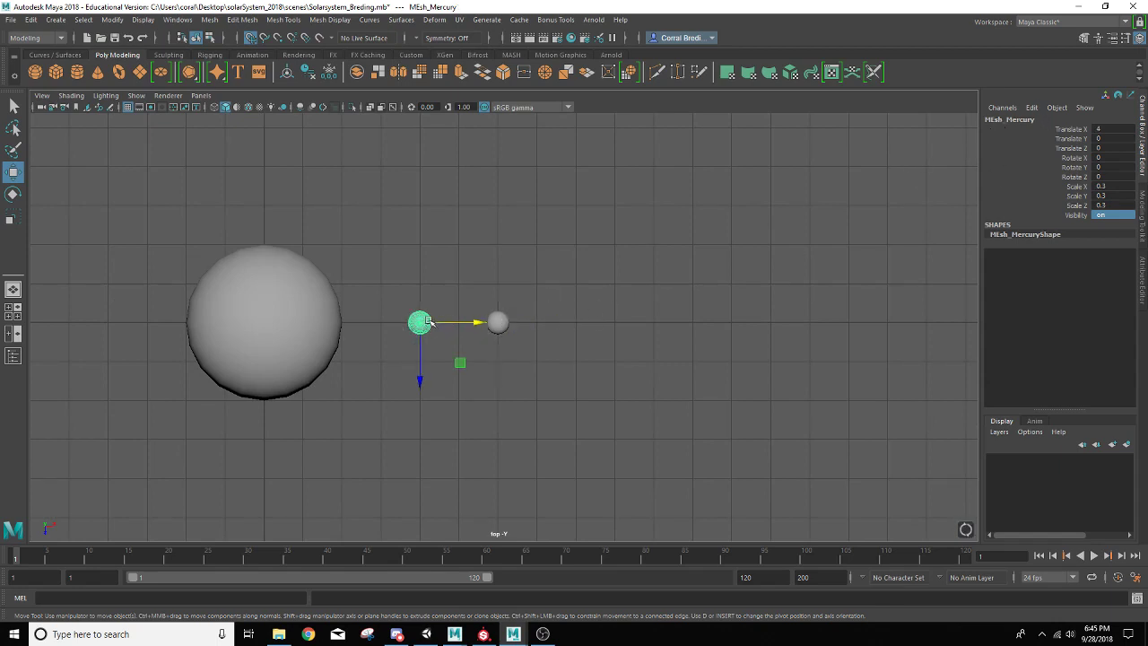
double_click(993, 120)
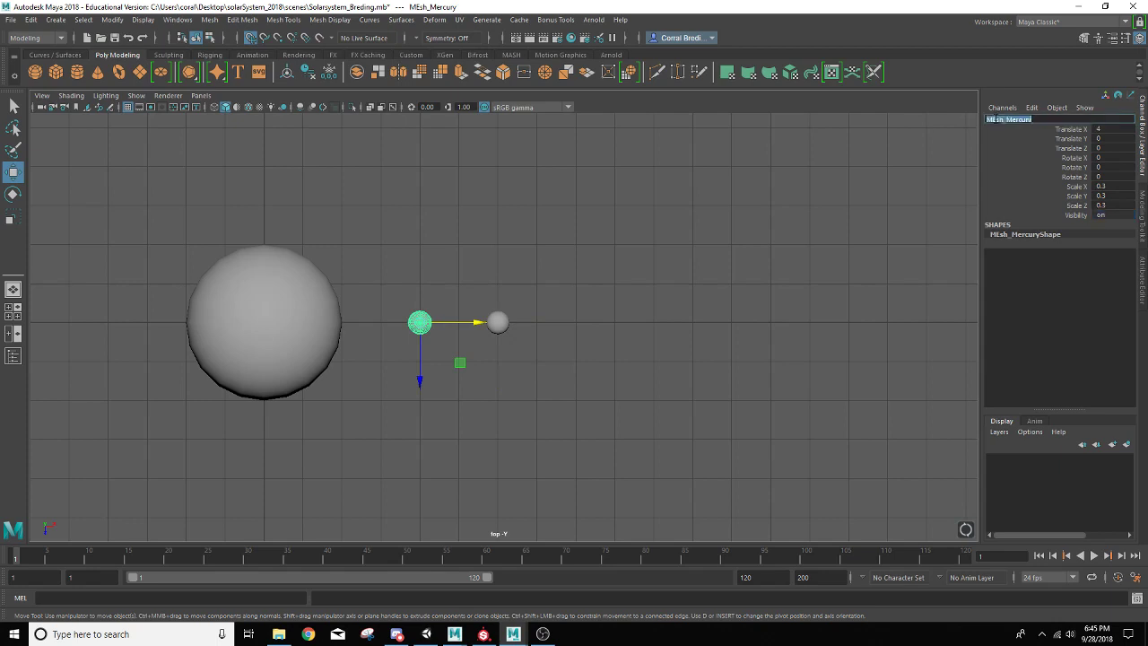
key(Right)
key(Return)
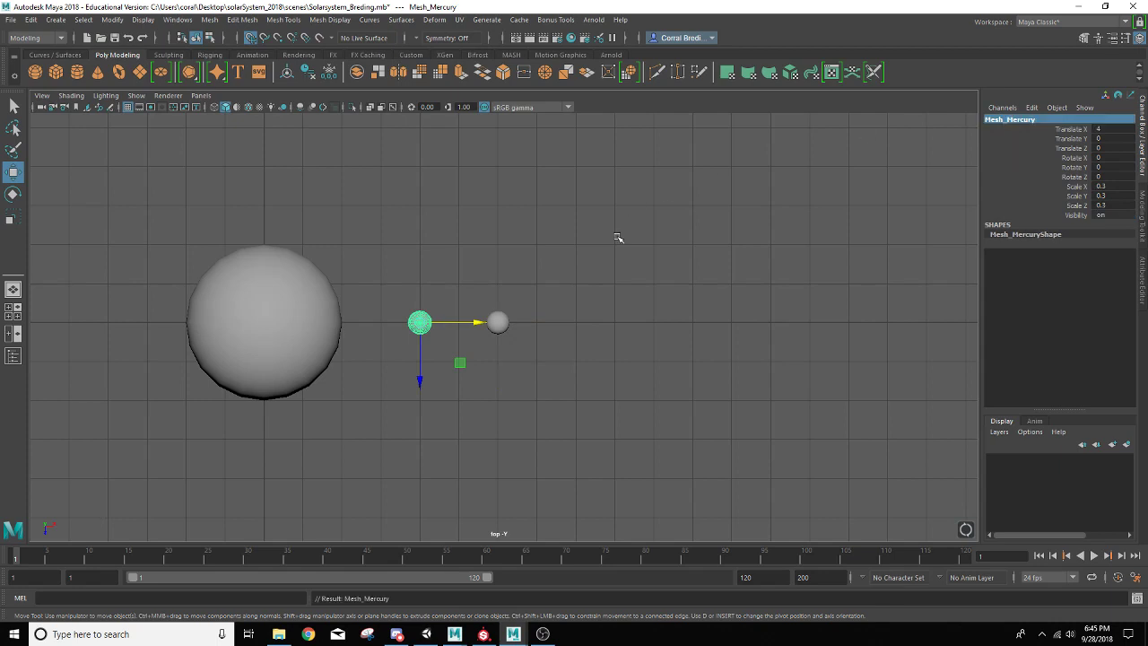
Rename the copied sphere beyond Mercury as Mesh_Venus
click(493, 328)
double_click(1028, 122)
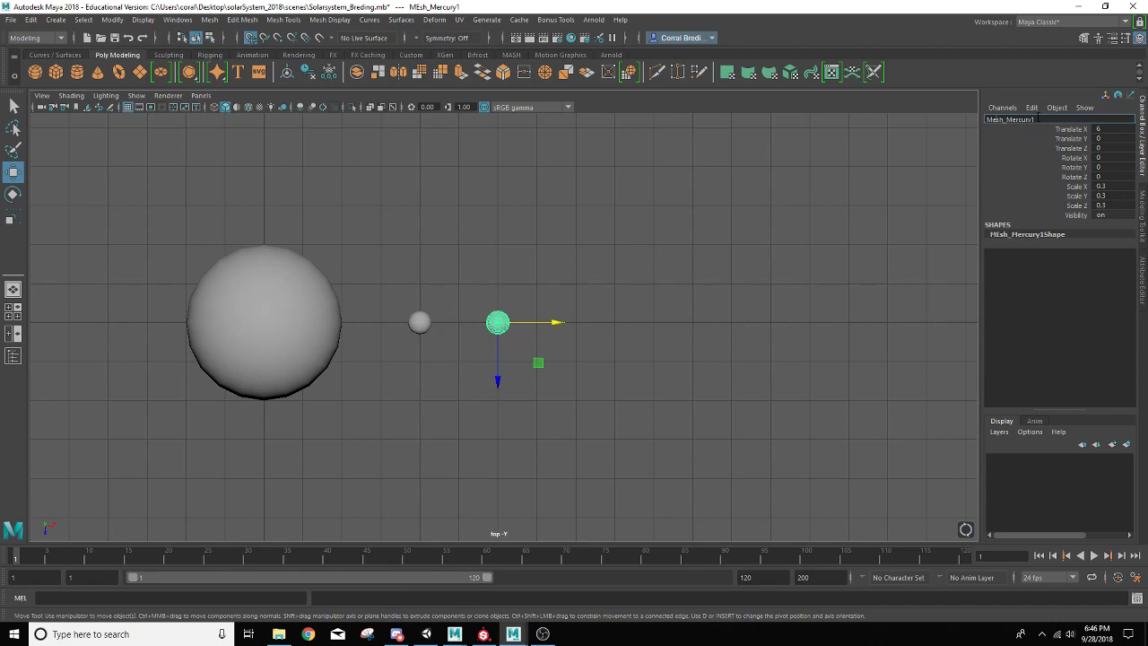
key(BackSpace)
key(BackSpace)
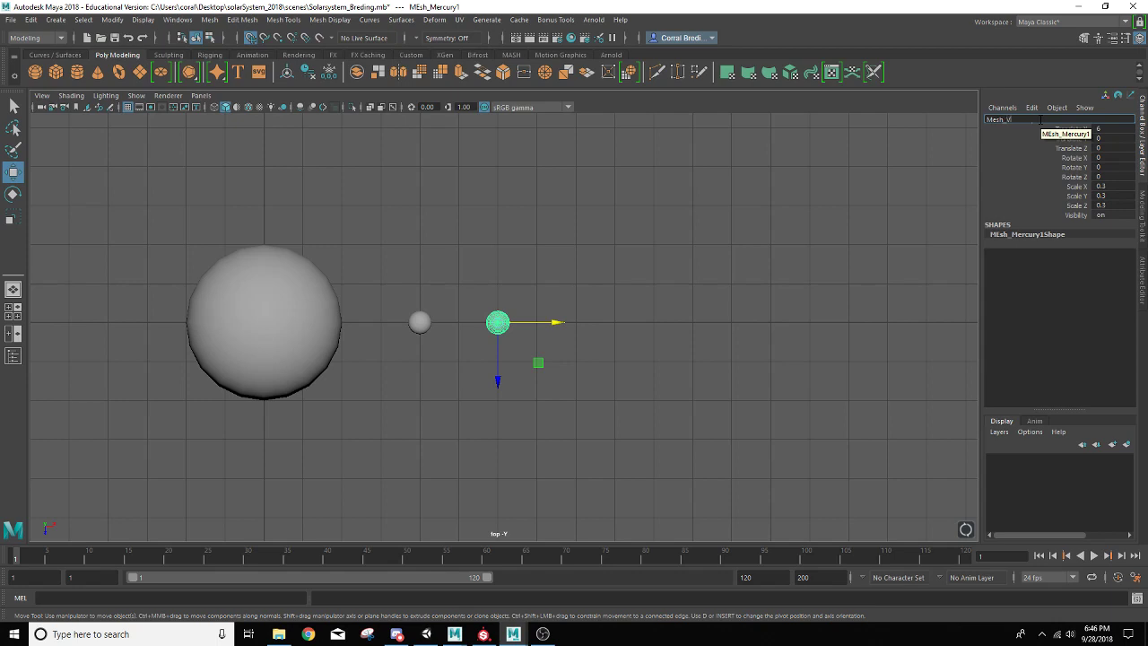
key(Return)
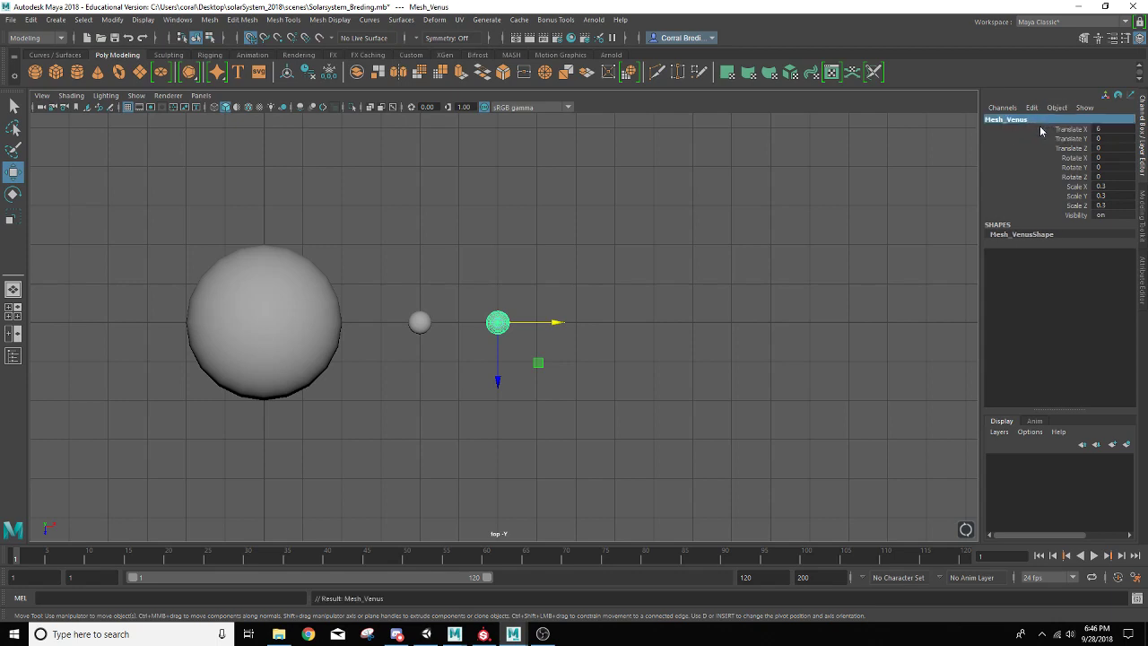
Scale the Venus sphere uniformly to 0.5 in X, Y and Z
double_click(1112, 186)
text(0.5)
key(Tab)
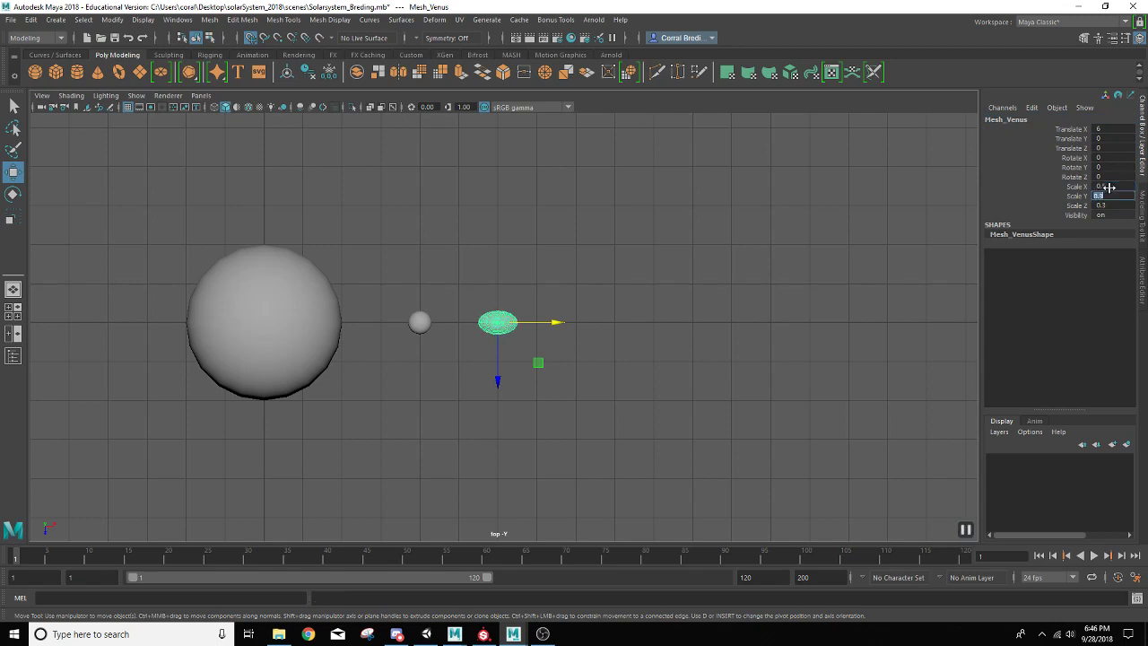
text(.5)
key(Tab)
text(.5)
key(Tab)
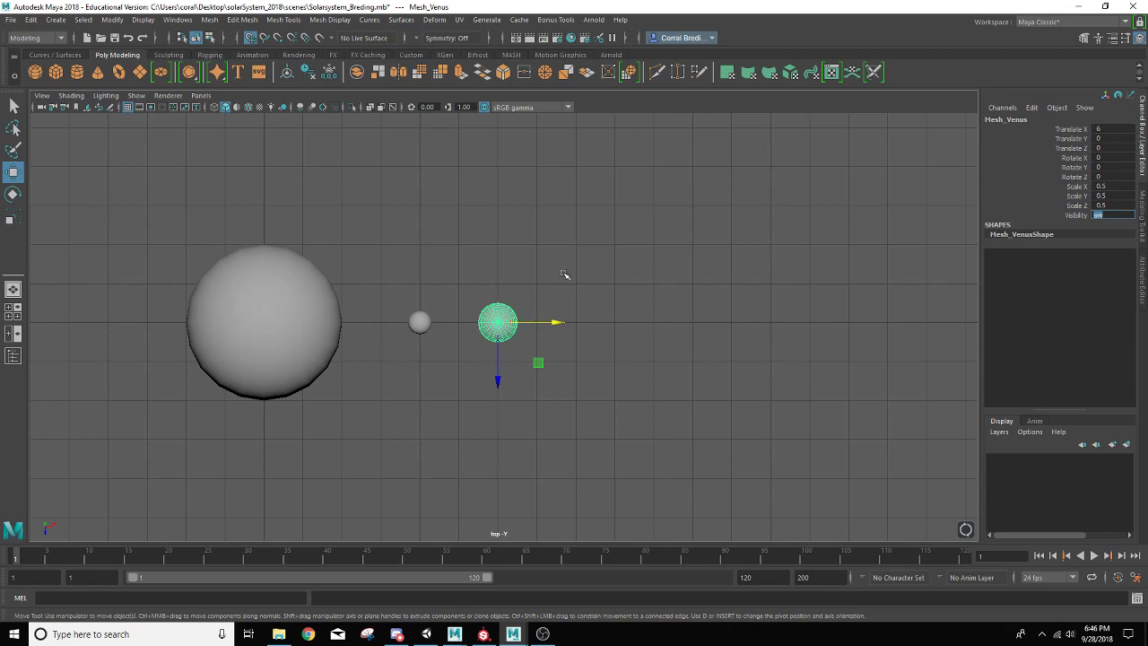
Duplicate the Venus sphere along the X axis to Translate X 9 and rename the copy Mesh_Earth
click(554, 307)
click(502, 325)
alt+middle_drag(521, 354, 439, 361)
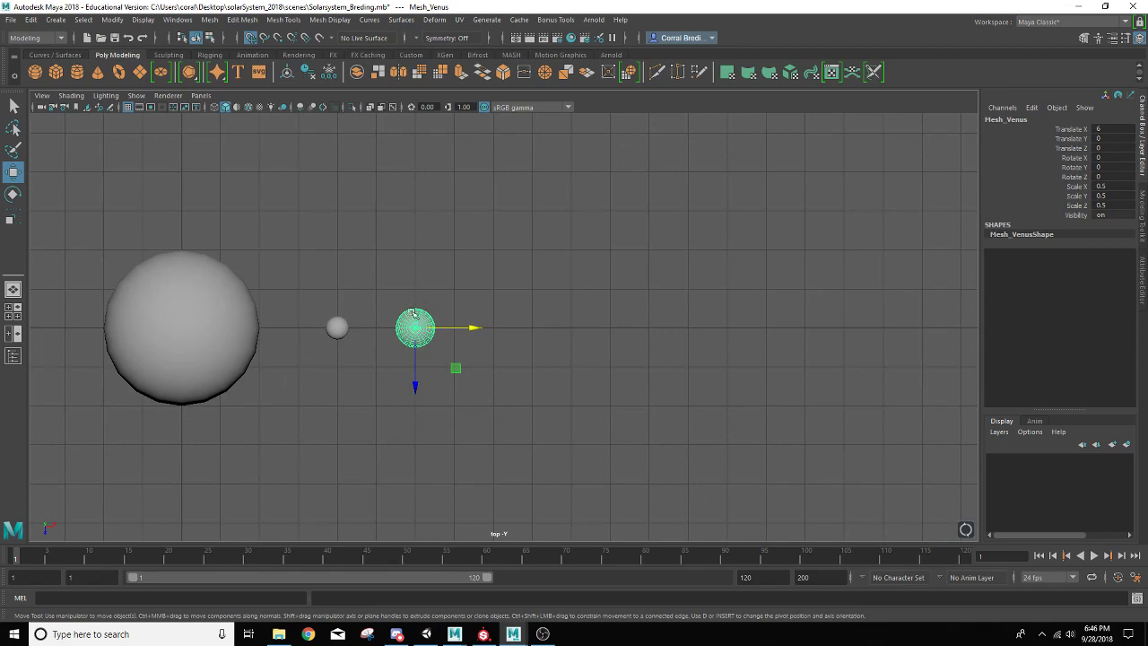
key(ctrl+d)
drag(453, 331, 523, 331)
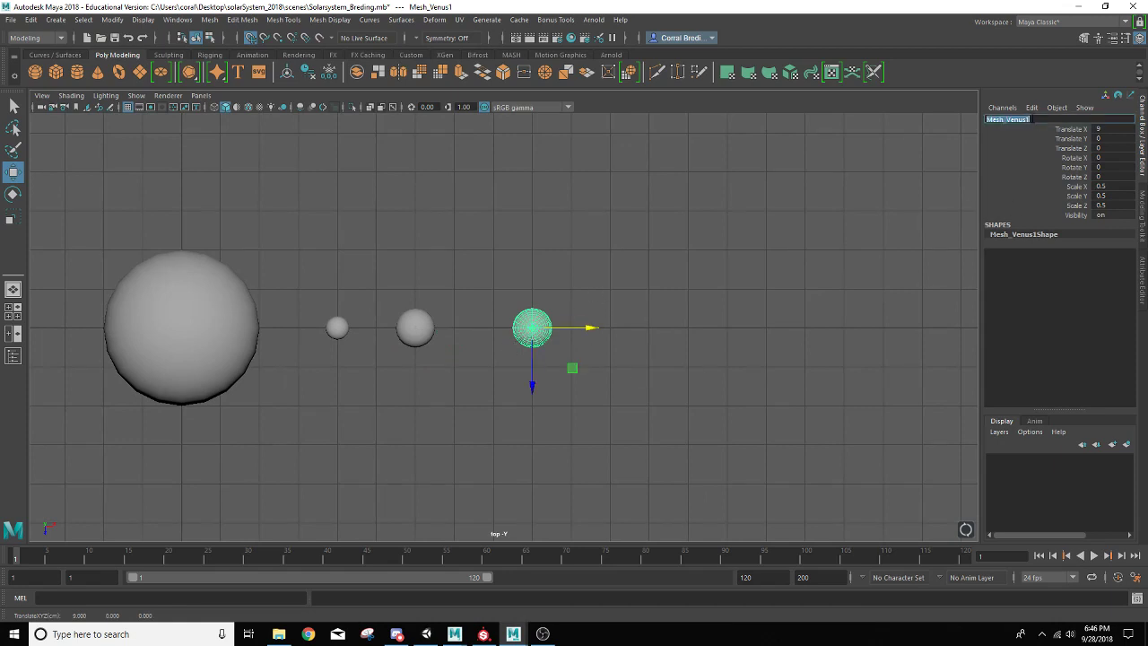
click(1038, 117)
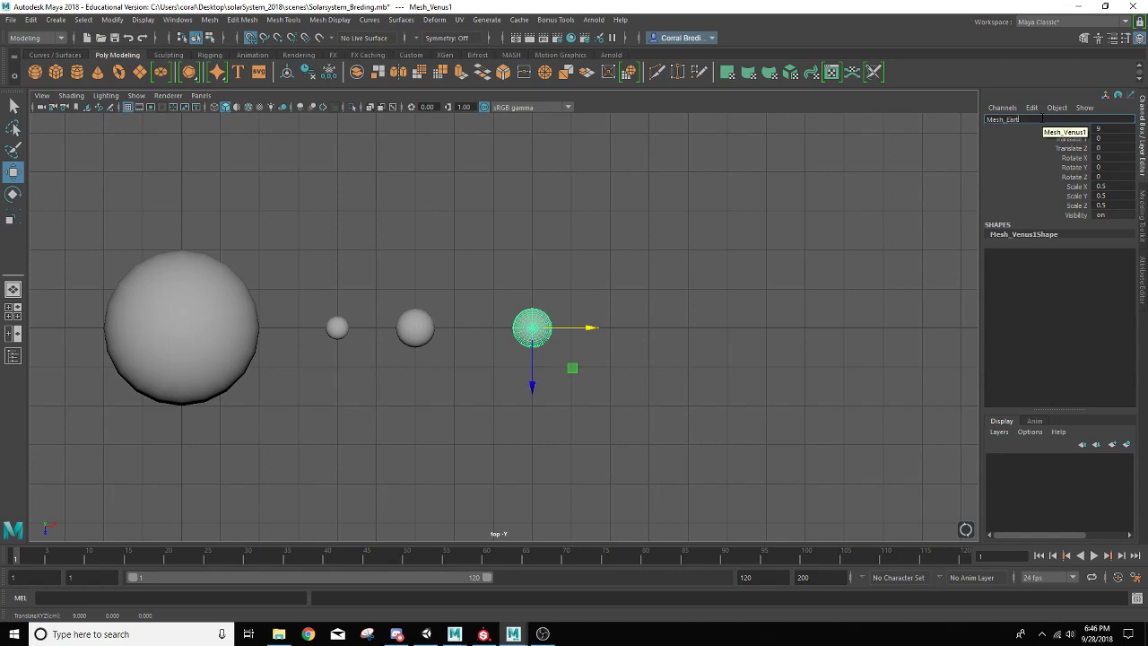
key(Return)
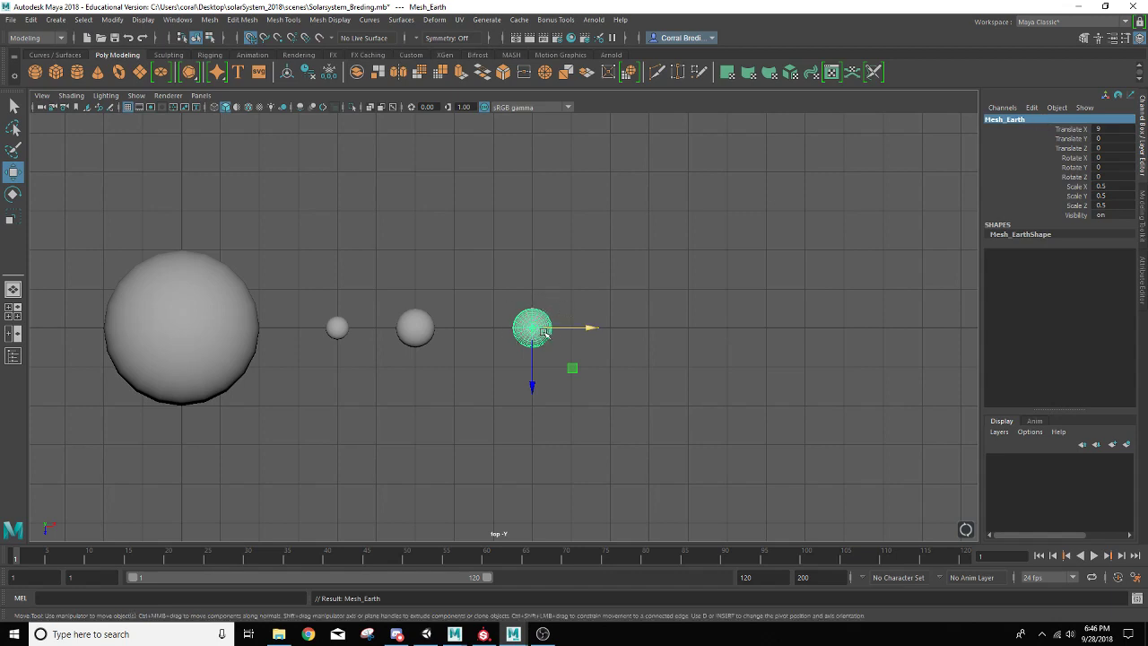
Duplicate the Earth sphere to Translate Z -1 and scale the copy to 0.1 in X, Y and Z
key(ctrl+d)
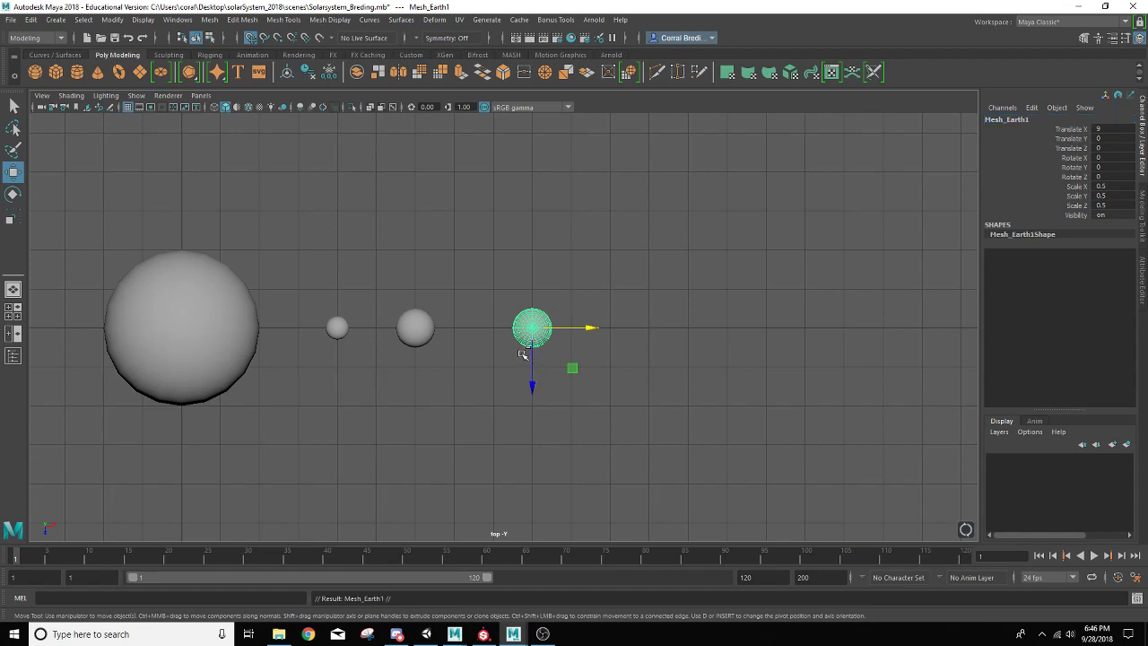
drag(538, 371, 538, 291)
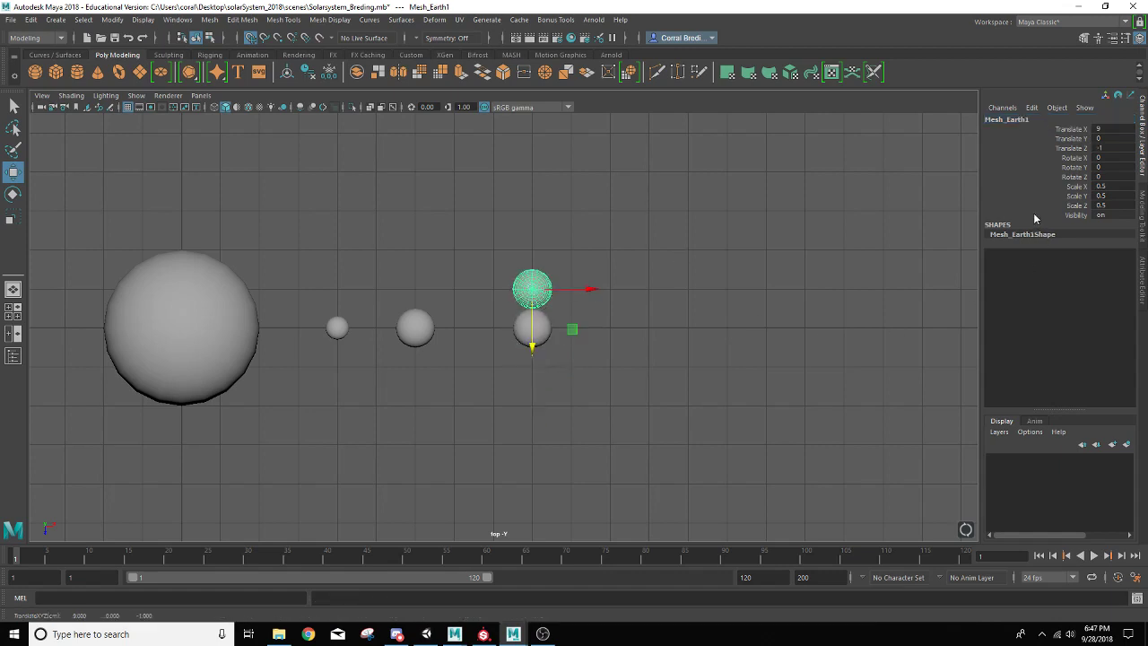
click(1110, 186)
text(0.1)
key(Tab)
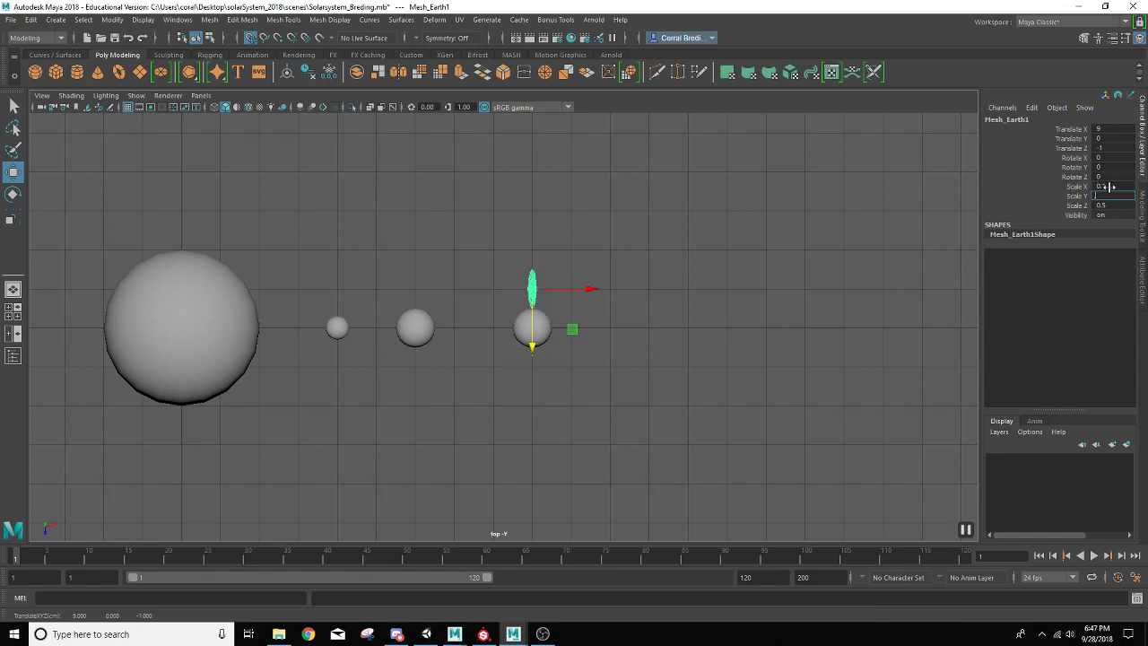
text(0.1)
key(Tab)
text(0.1)
key(Tab)
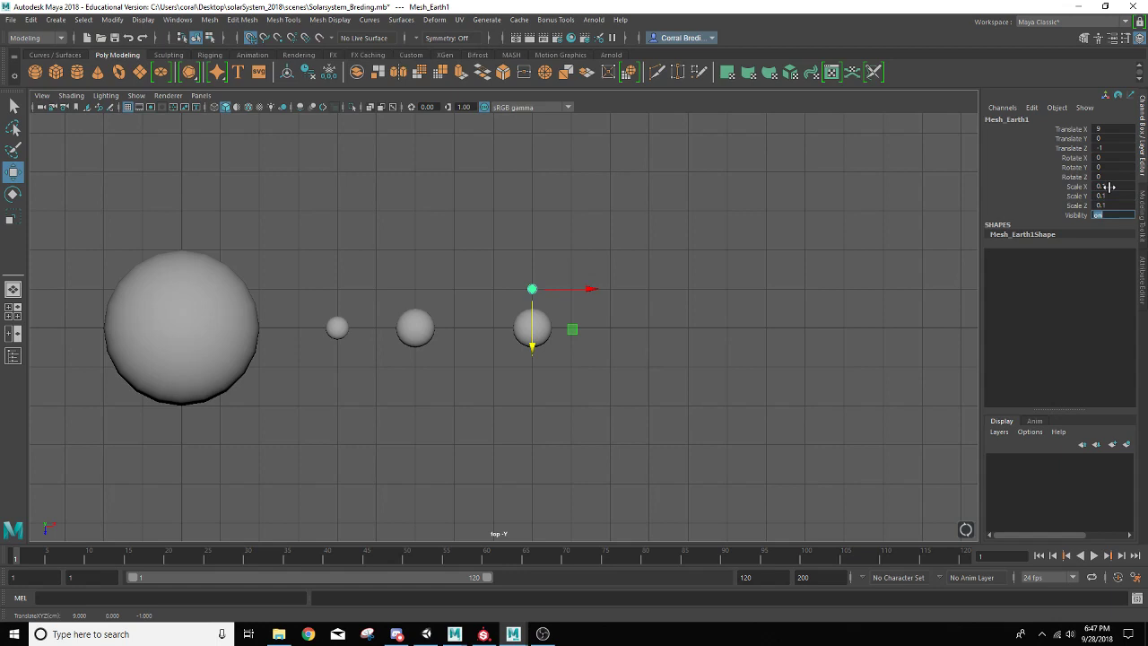
click(556, 260)
Rename the tiny sphere beside Earth as Mesh_Moon
scroll(562, 301, down, 2)
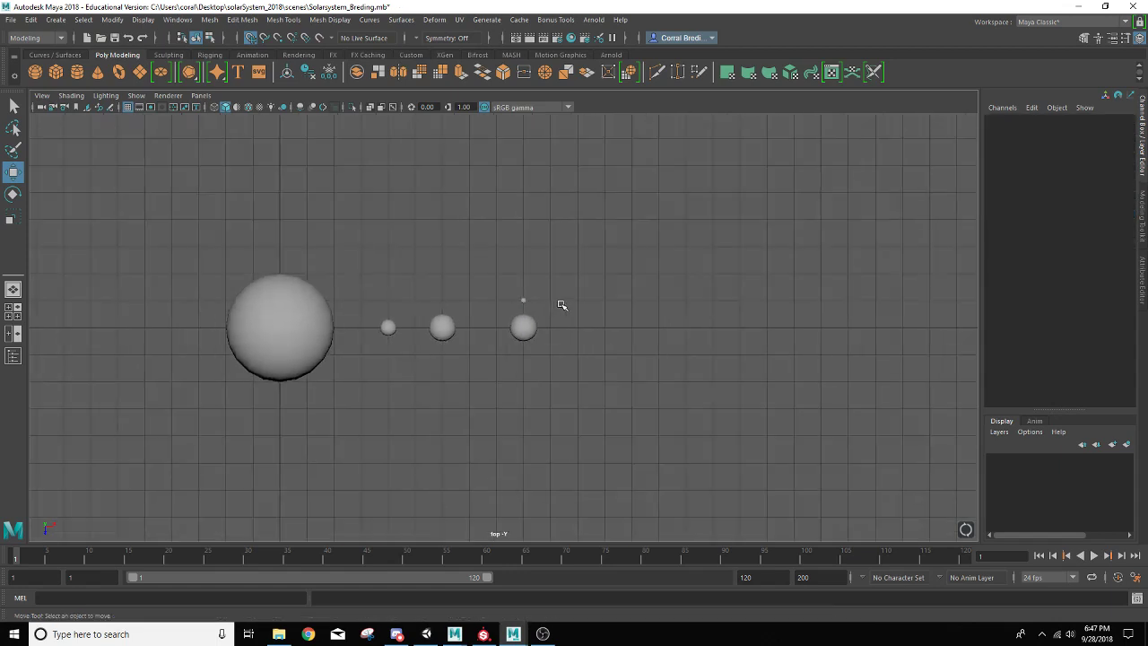
scroll(564, 305, up, 4)
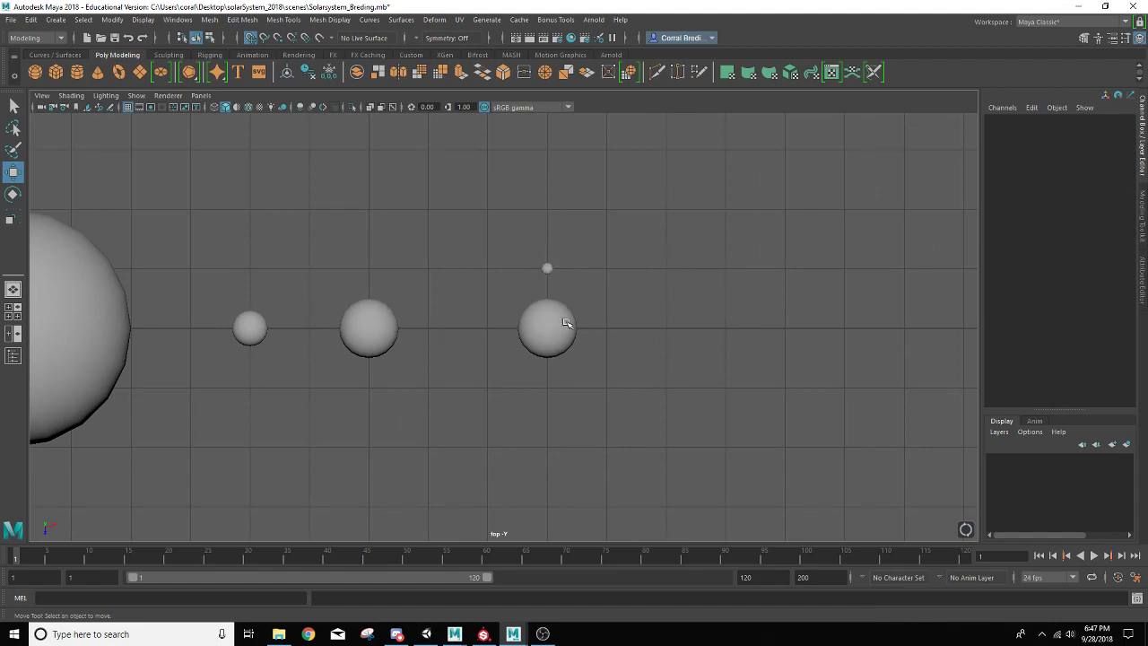
click(548, 267)
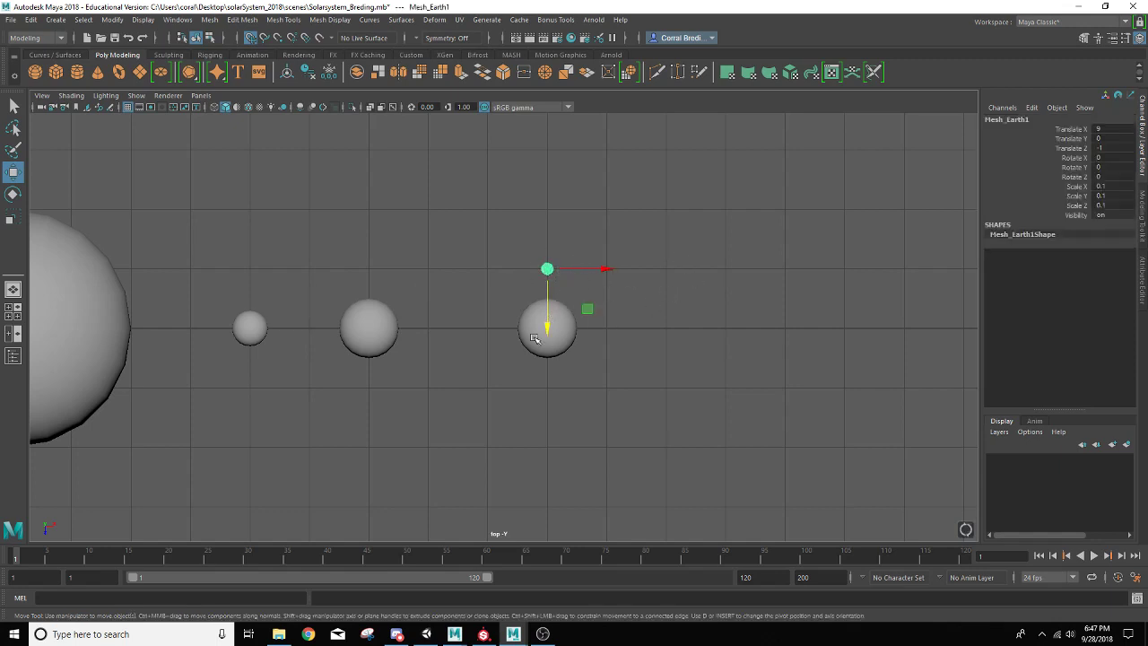
double_click(1008, 120)
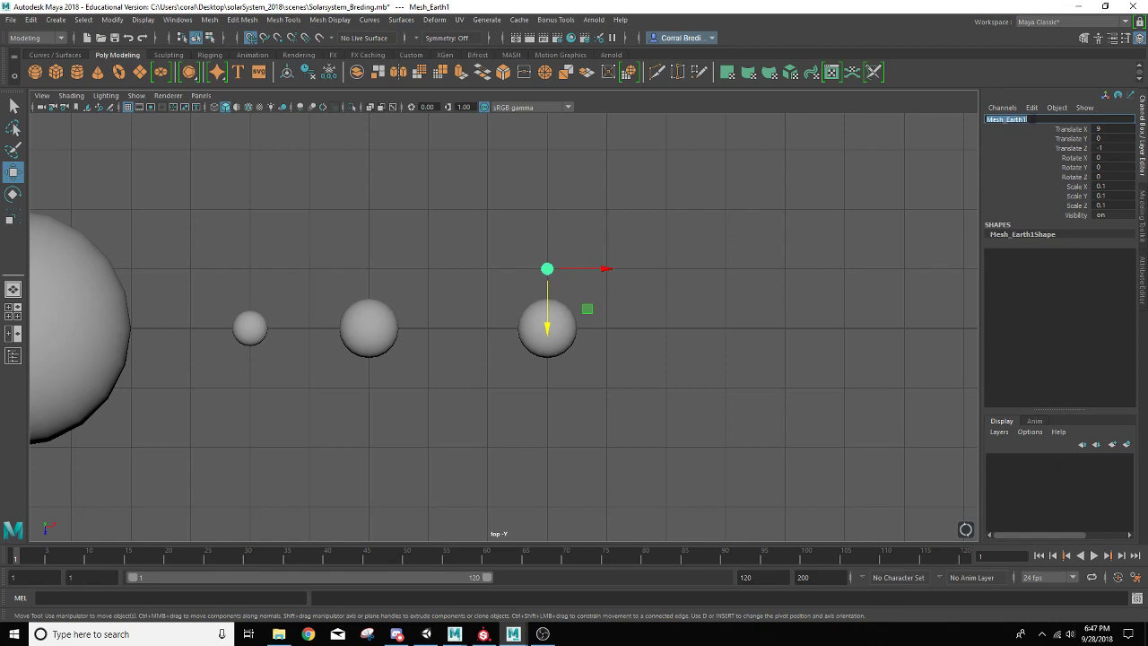
click(1032, 120)
key(BackSpace)
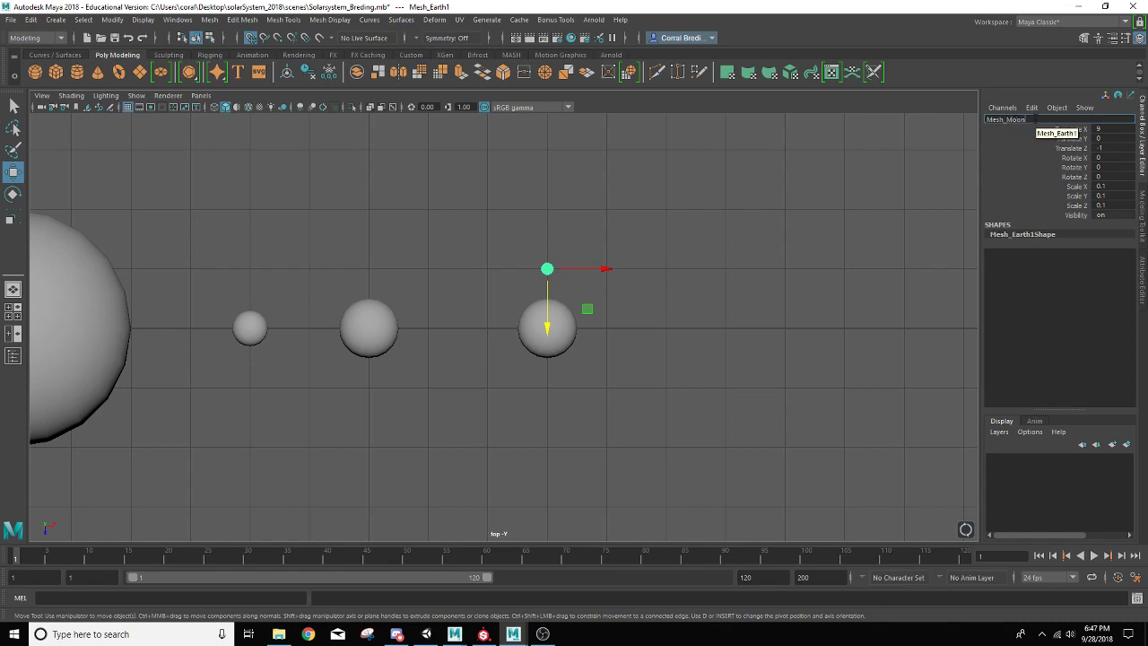
text(Moon)
key(Return)
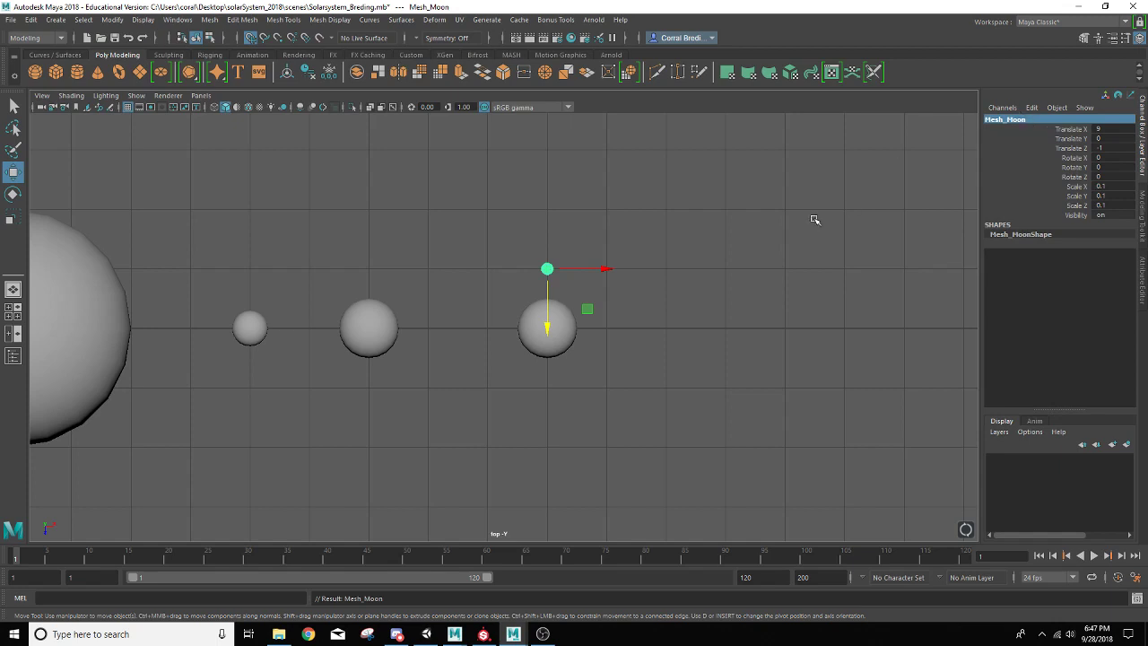
Duplicate the Earth sphere along the X axis to Translate X 12 and rename the copy Mesh_Mars
click(653, 391)
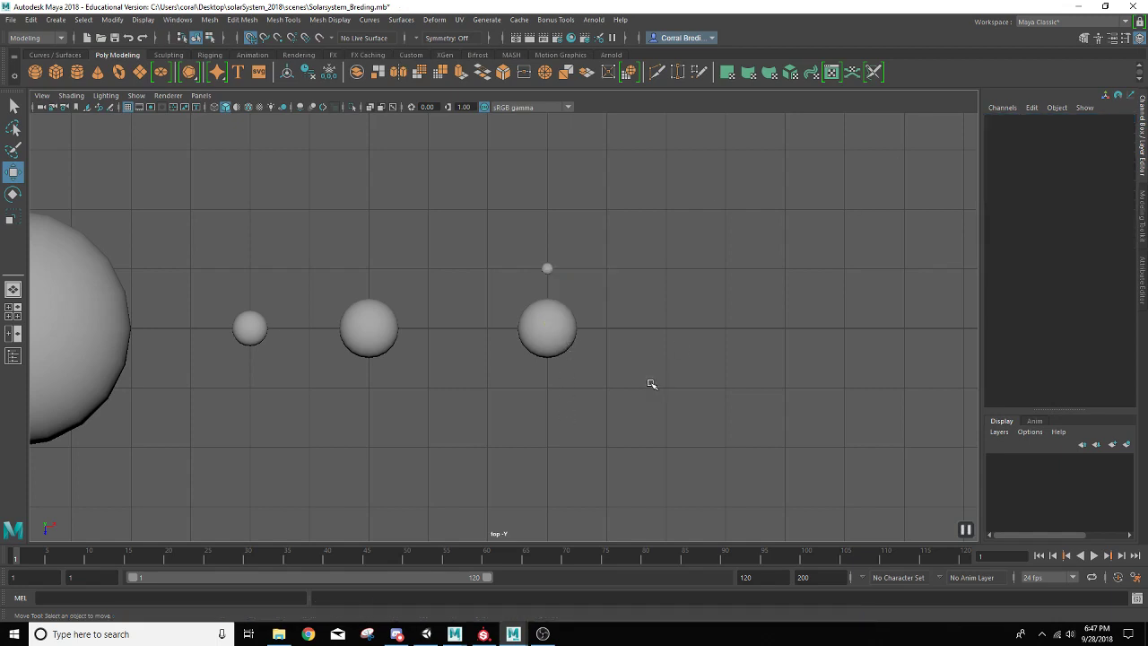
click(539, 338)
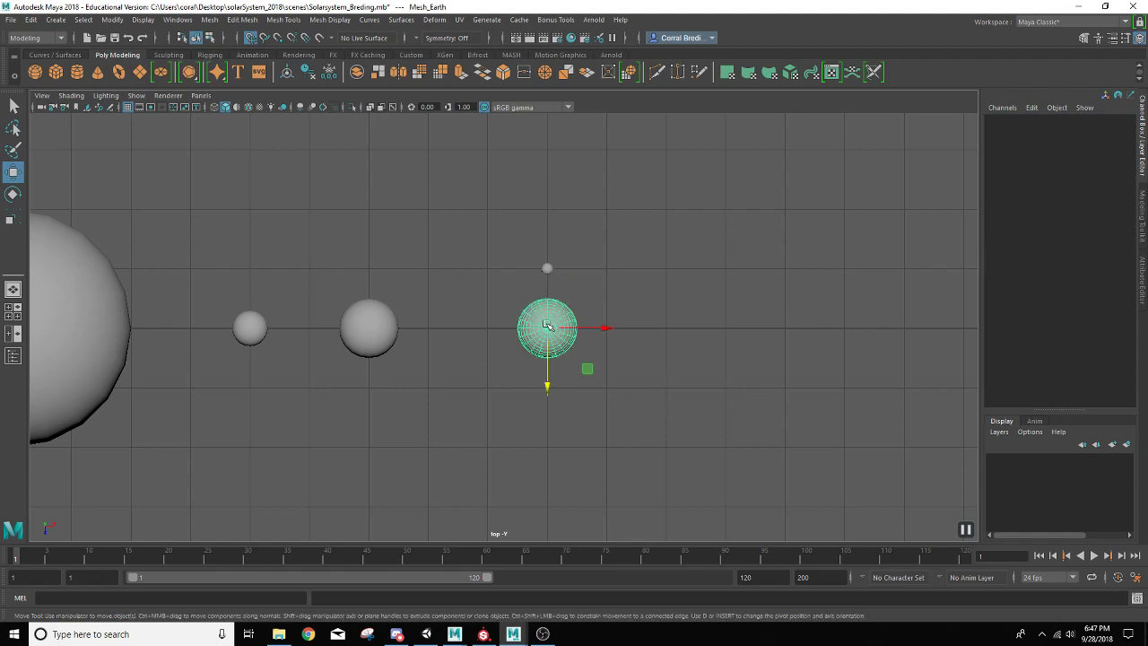
key(ctrl+d)
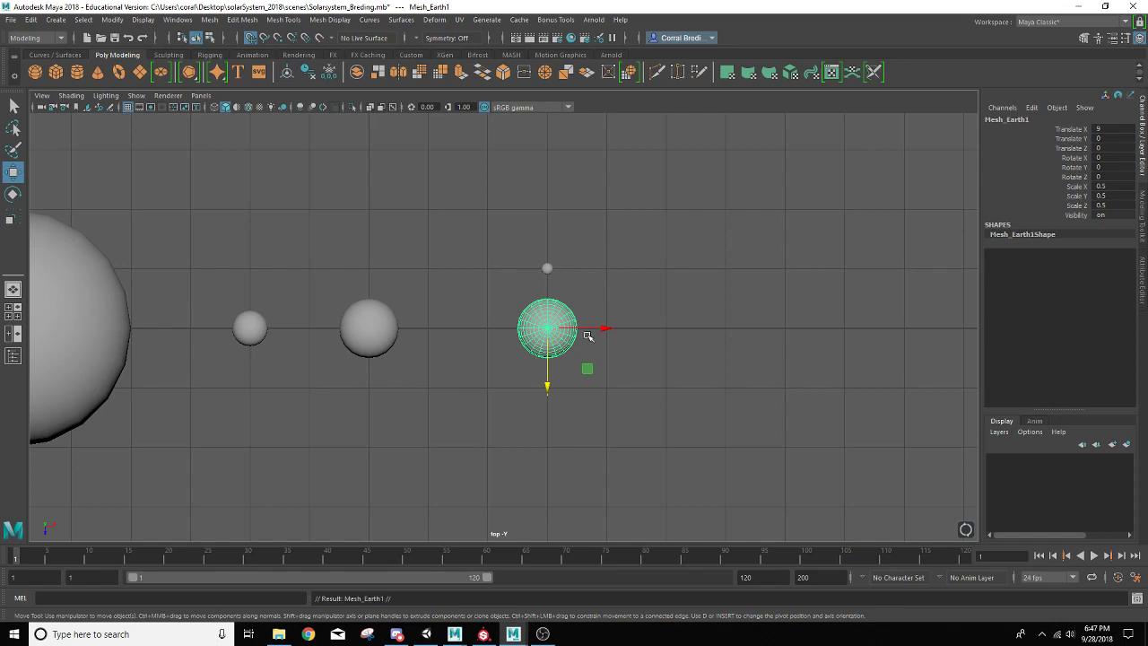
drag(605, 328, 704, 328)
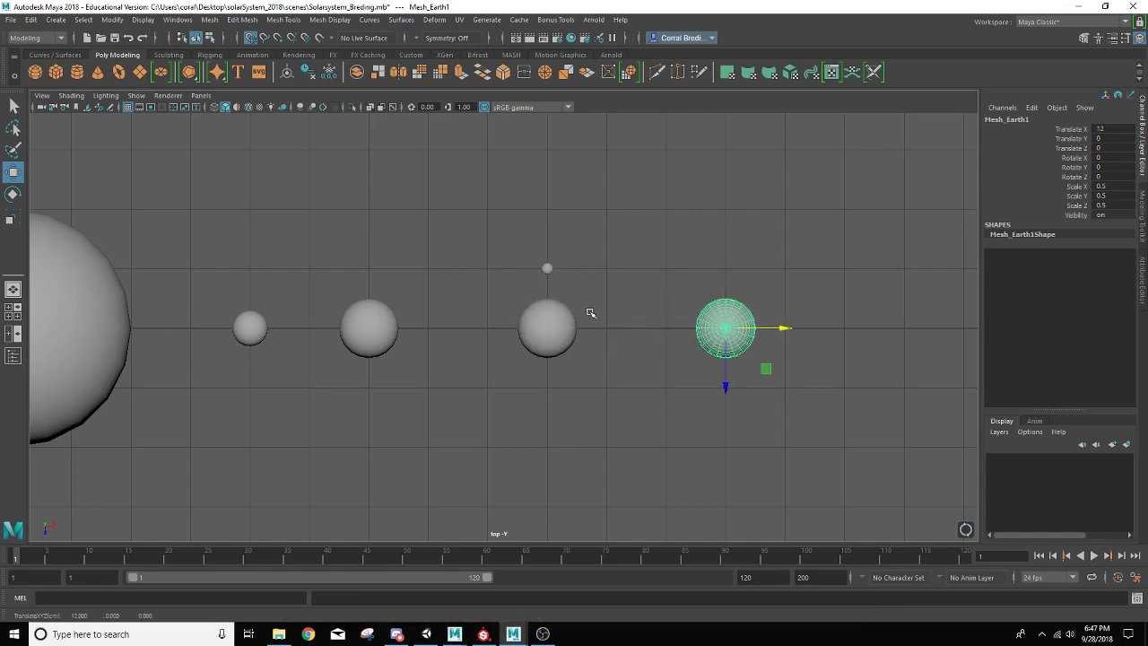
double_click(1028, 120)
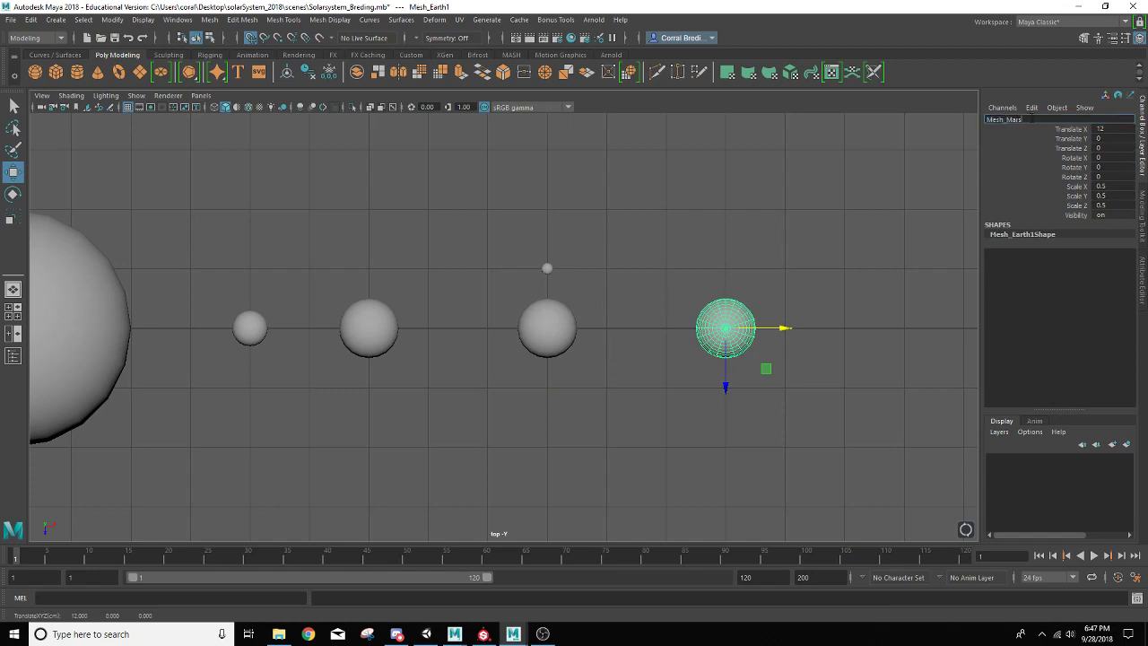
text(Mesh_Mars)
key(Return)
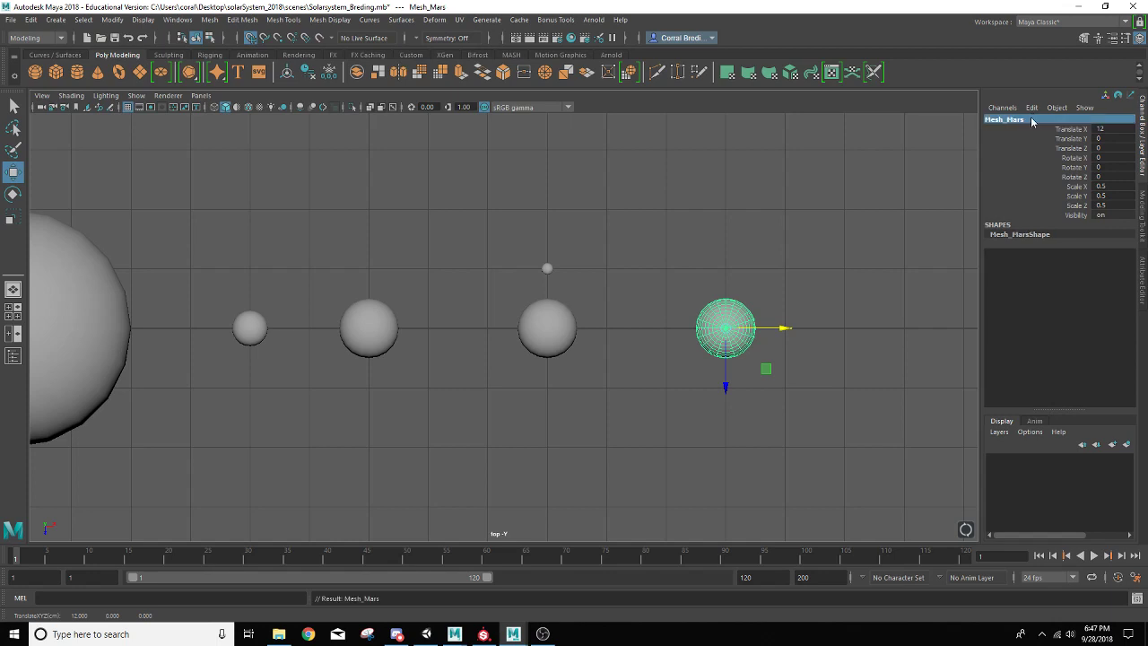
Scale the Mars sphere uniformly to 0.4 in X, Y and Z
double_click(1112, 187)
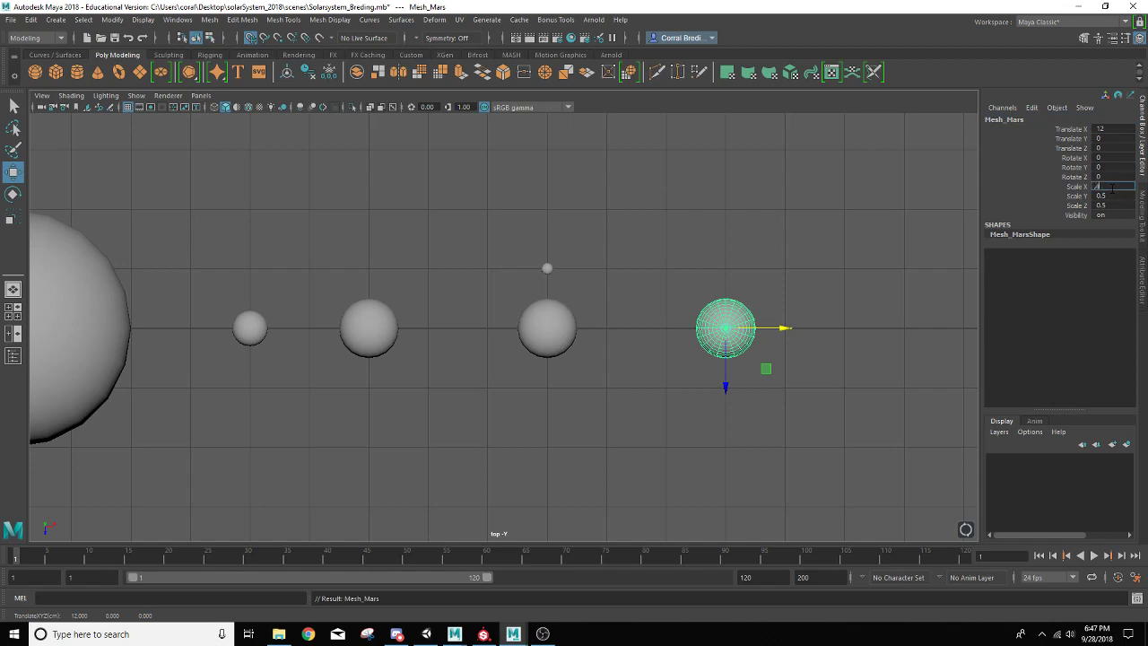
text(.4)
key(Tab)
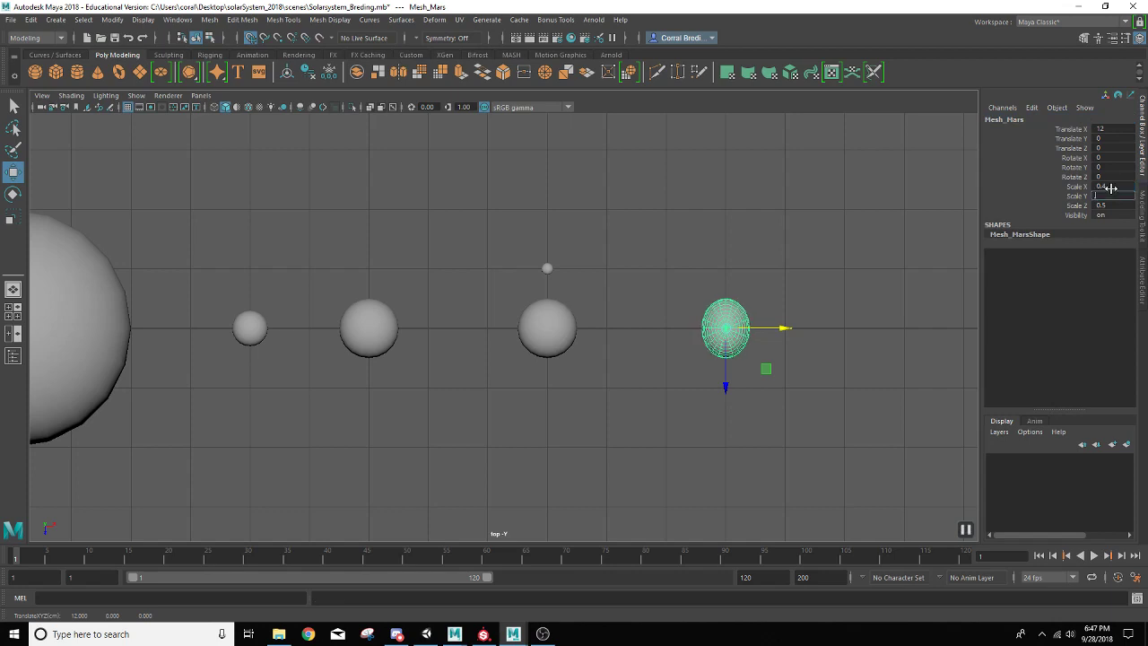
text(.4)
key(Tab)
text(.4)
key(Tab)
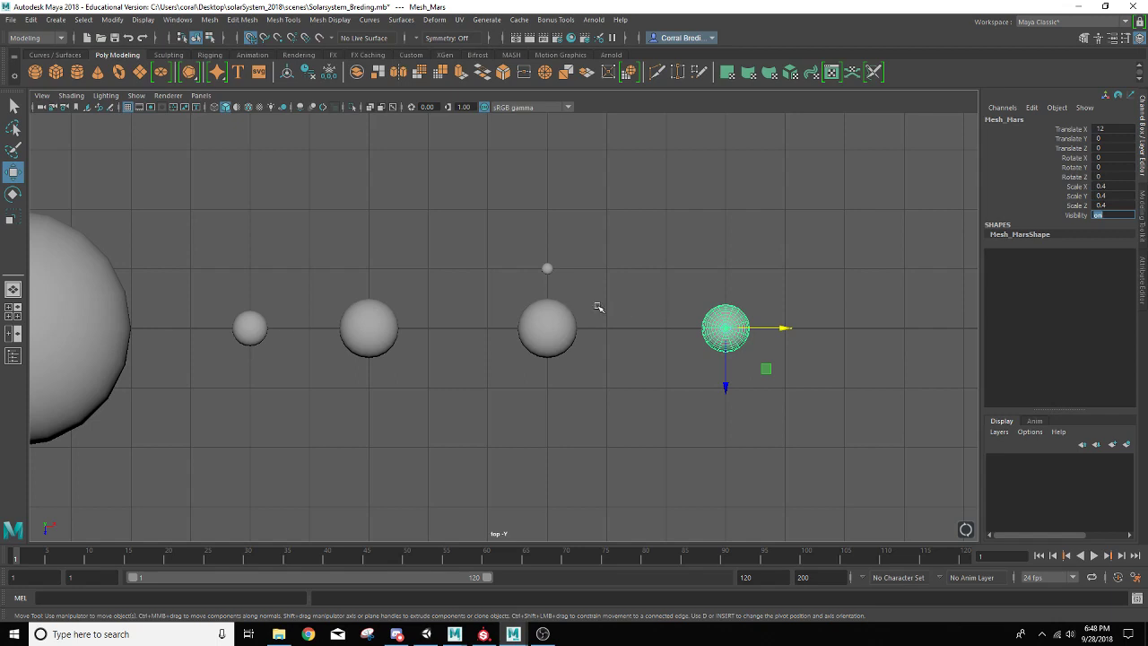
Duplicate Earth's moon twice to give Mars two moons at Translate X 12, one at Translate Z -1 and one at Translate Z 1
click(547, 268)
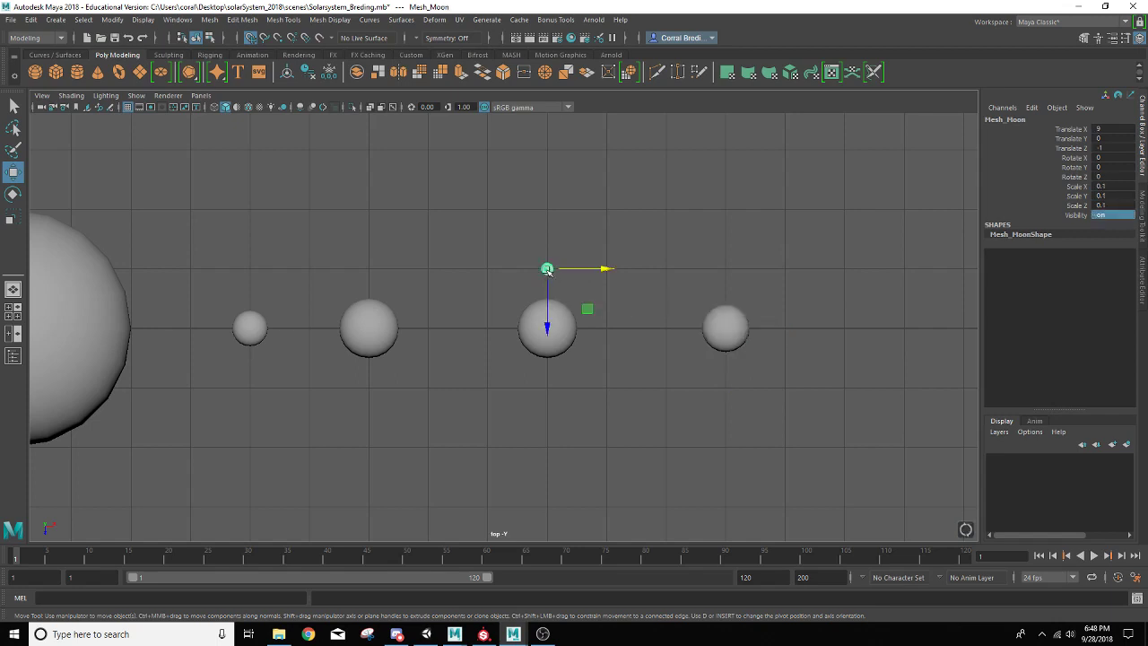
shift+drag(578, 269, 727, 280)
key(ctrl+d)
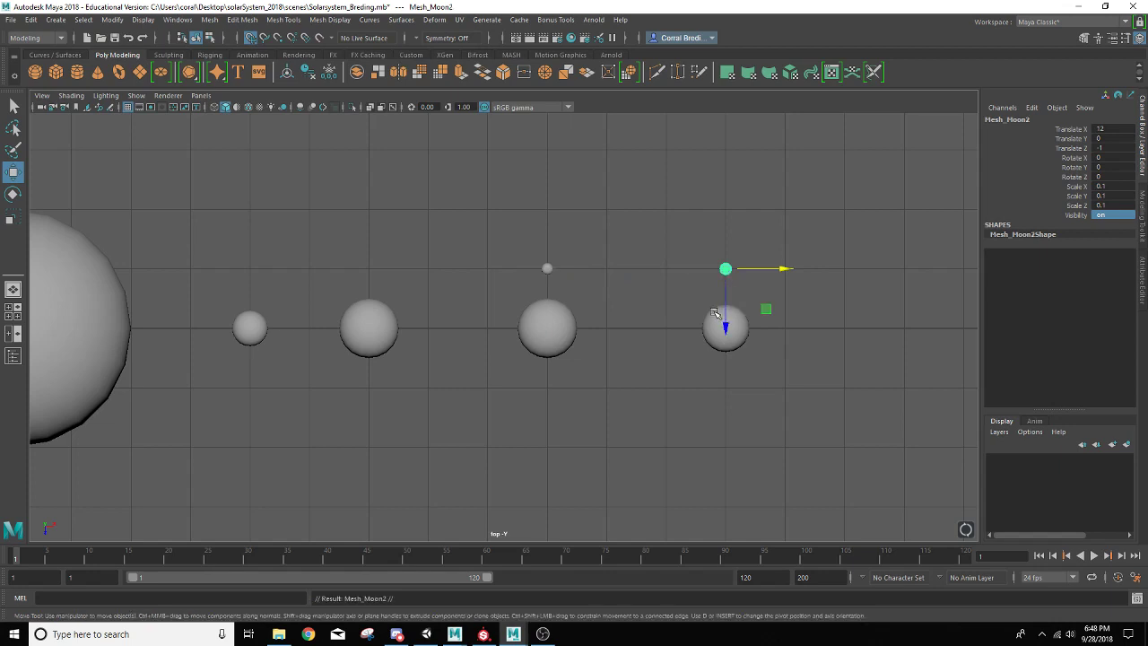
drag(726, 327, 724, 381)
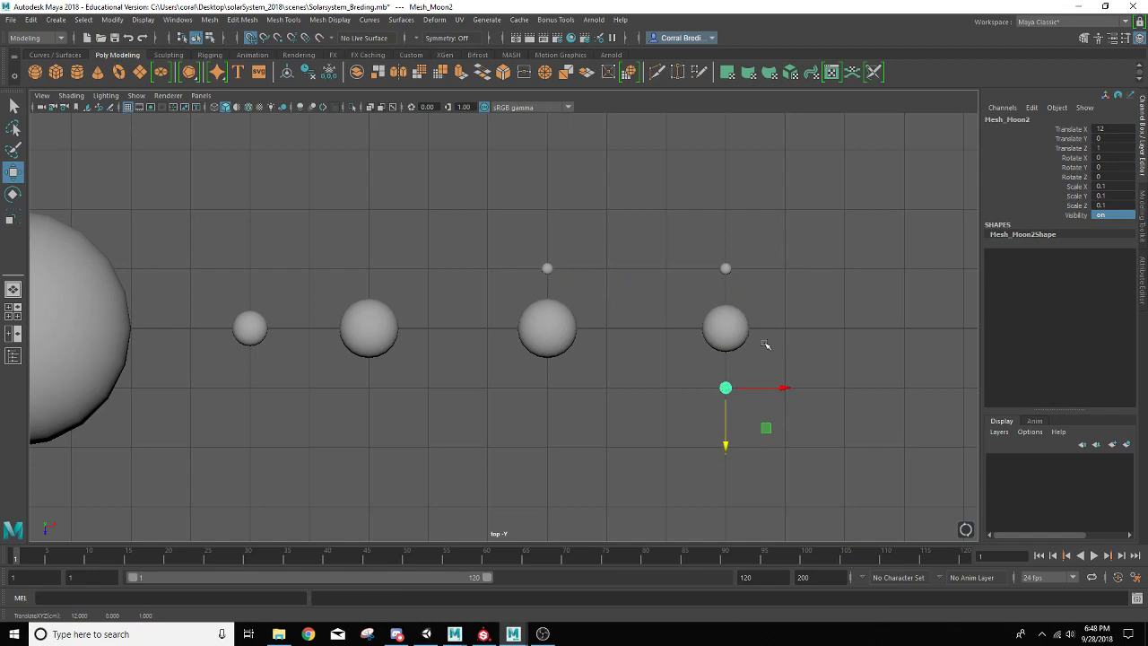
click(689, 243)
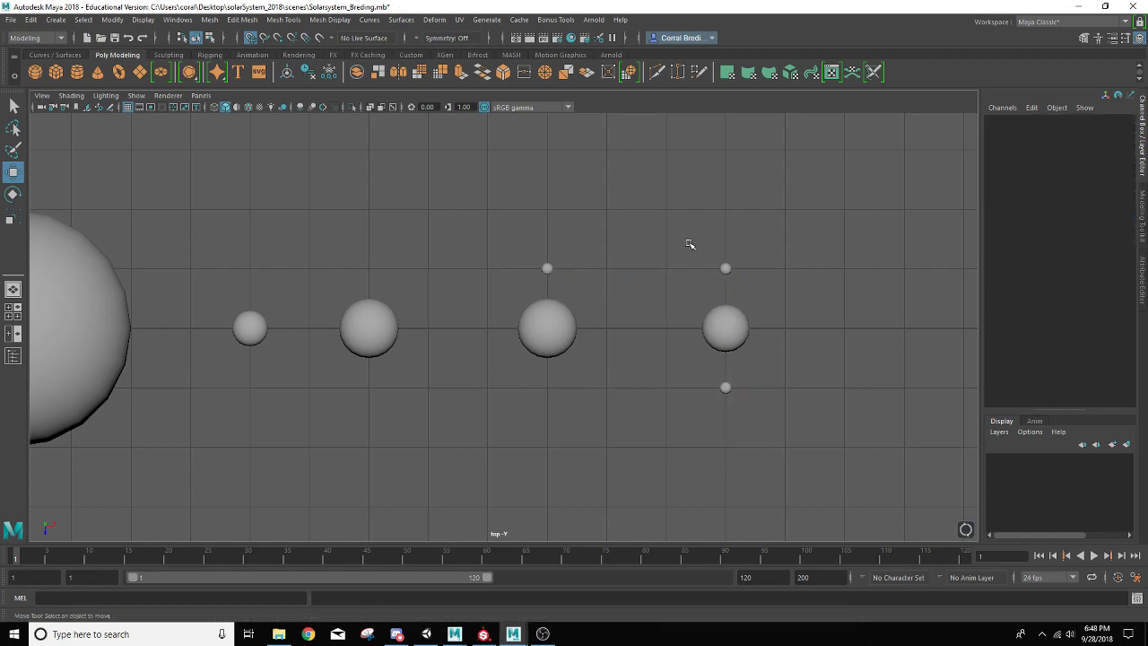
Duplicate the Mars sphere along the X axis to Translate X 15 and rename the copy Mesh_Jupitor
click(739, 340)
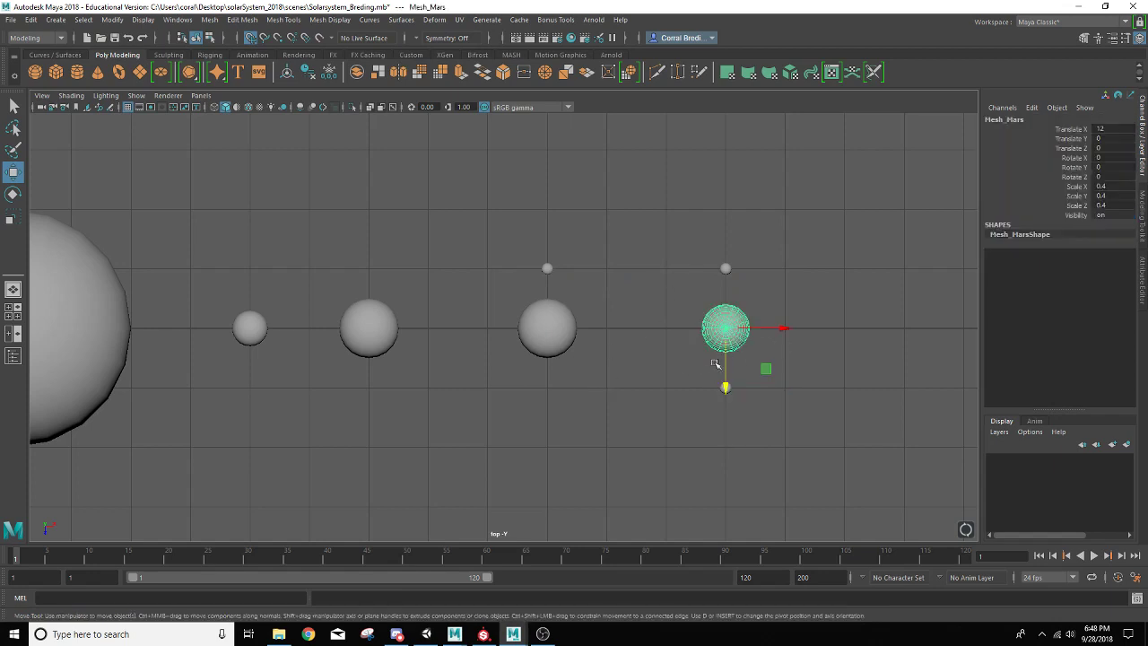
alt+middle_drag(713, 363, 525, 396)
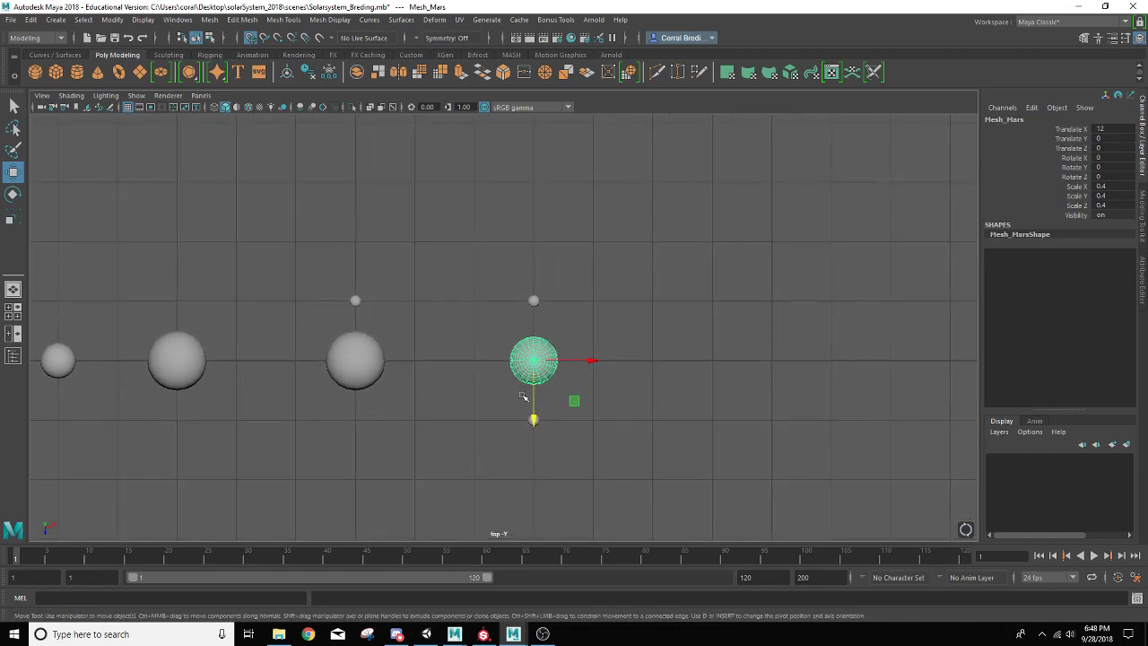
key(ctrl+d)
drag(560, 361, 736, 361)
click(1030, 120)
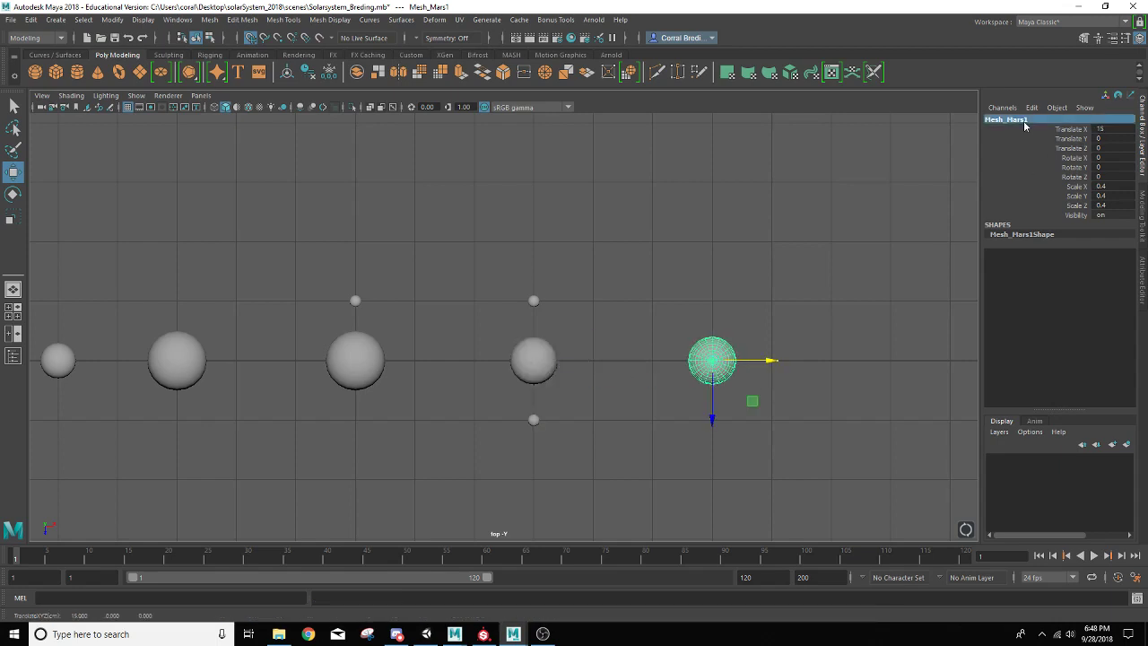
click(1029, 119)
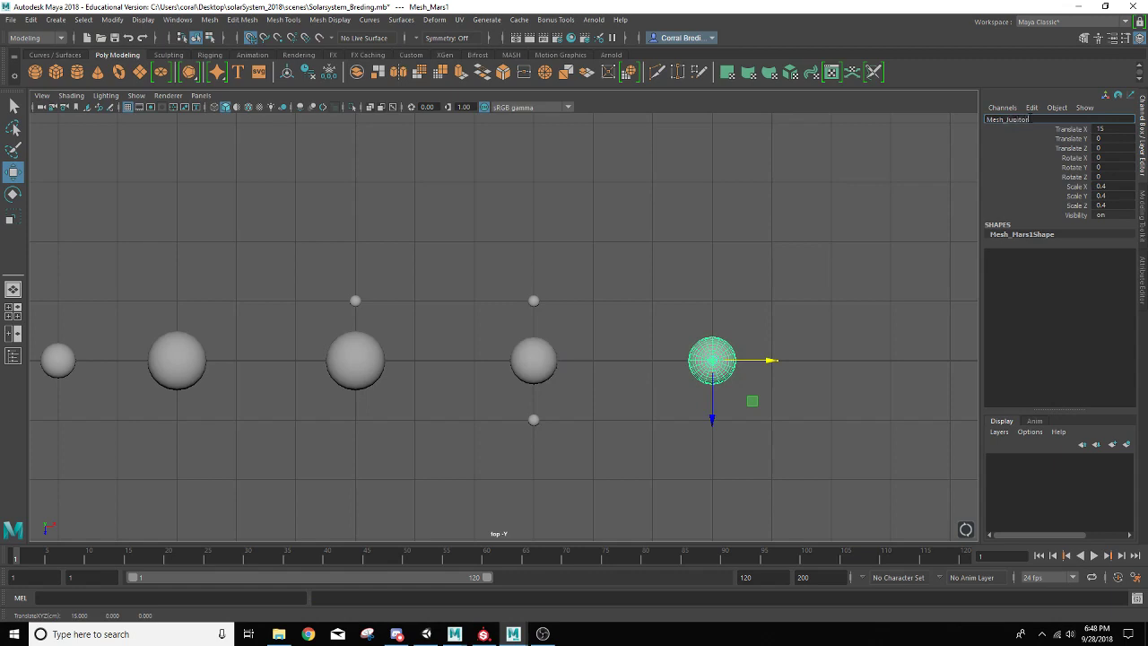
key(Return)
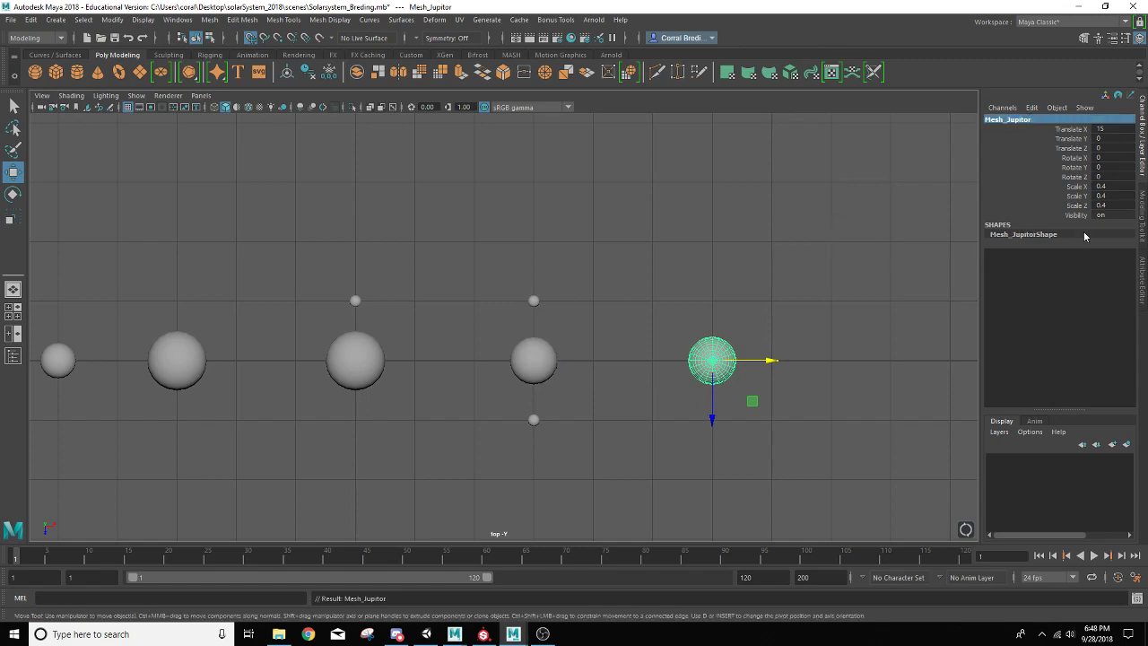
Scale the Mesh_Jupitor sphere uniformly to 1 in X, Y and Z
click(1120, 189)
text(1)
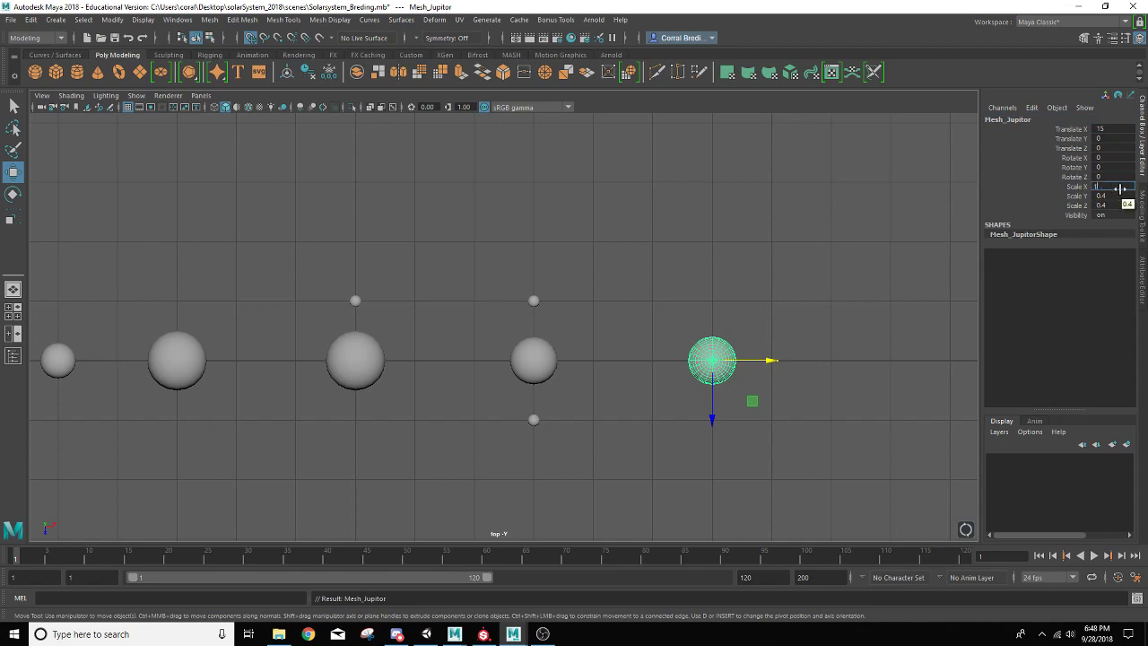
key(Tab)
text(1)
key(Tab)
text(1)
key(Tab)
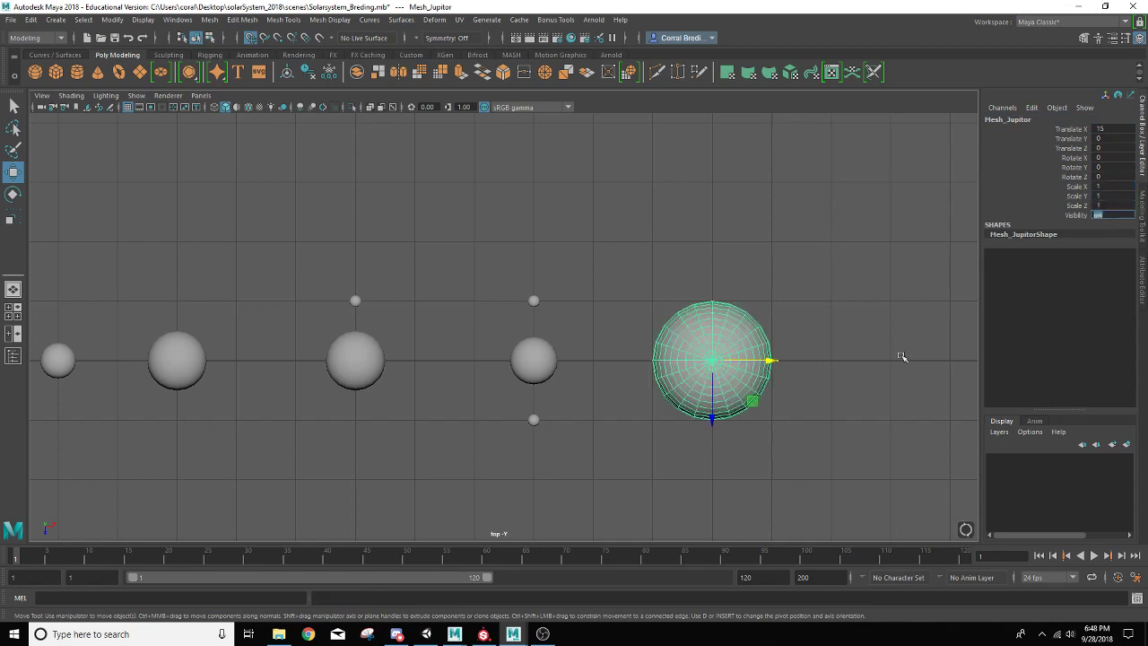
scroll(648, 370, down, 4)
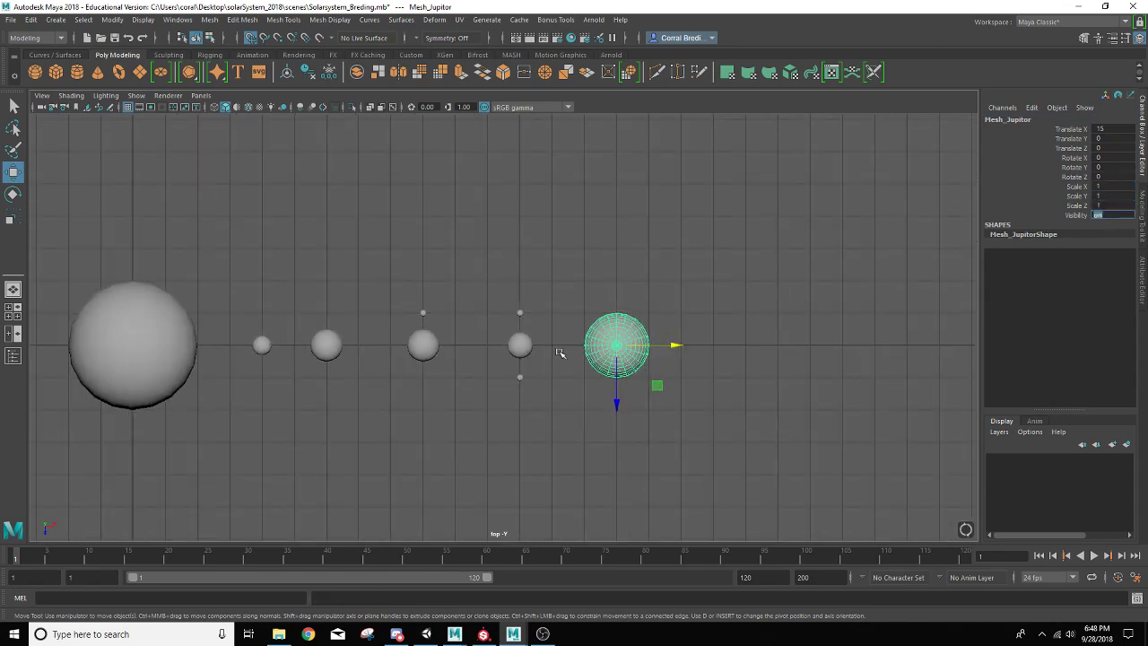
scroll(583, 356, up, 4)
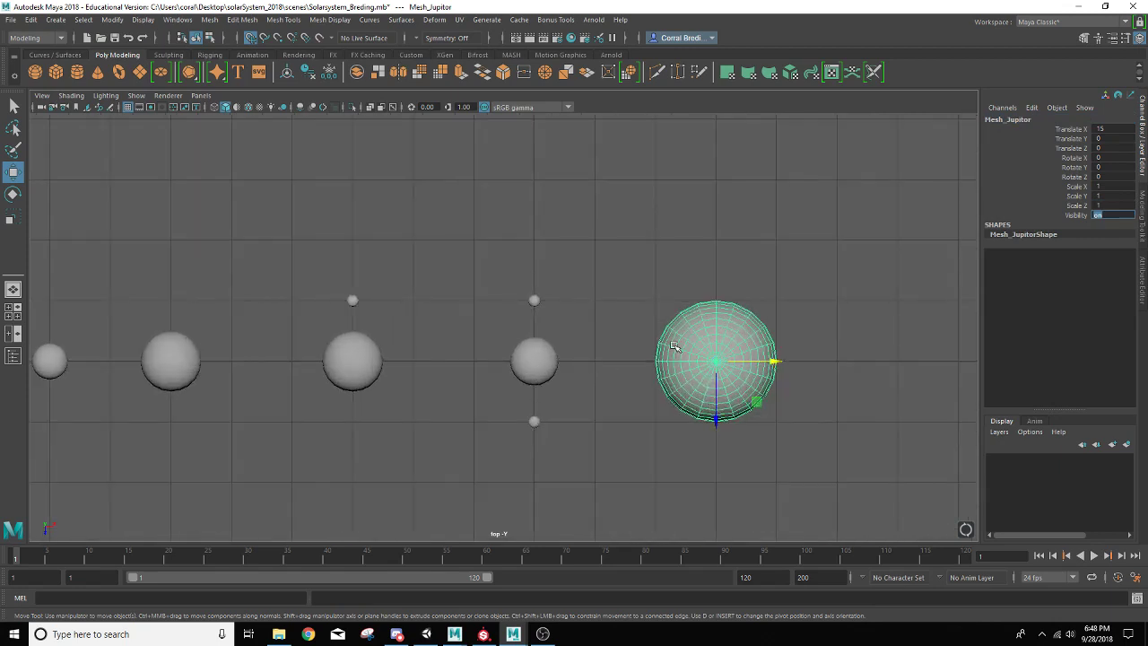
key(Return)
Duplicate both of Mars's moons together and move the copies along the X axis to Translate X 14
click(533, 300)
shift+click(534, 420)
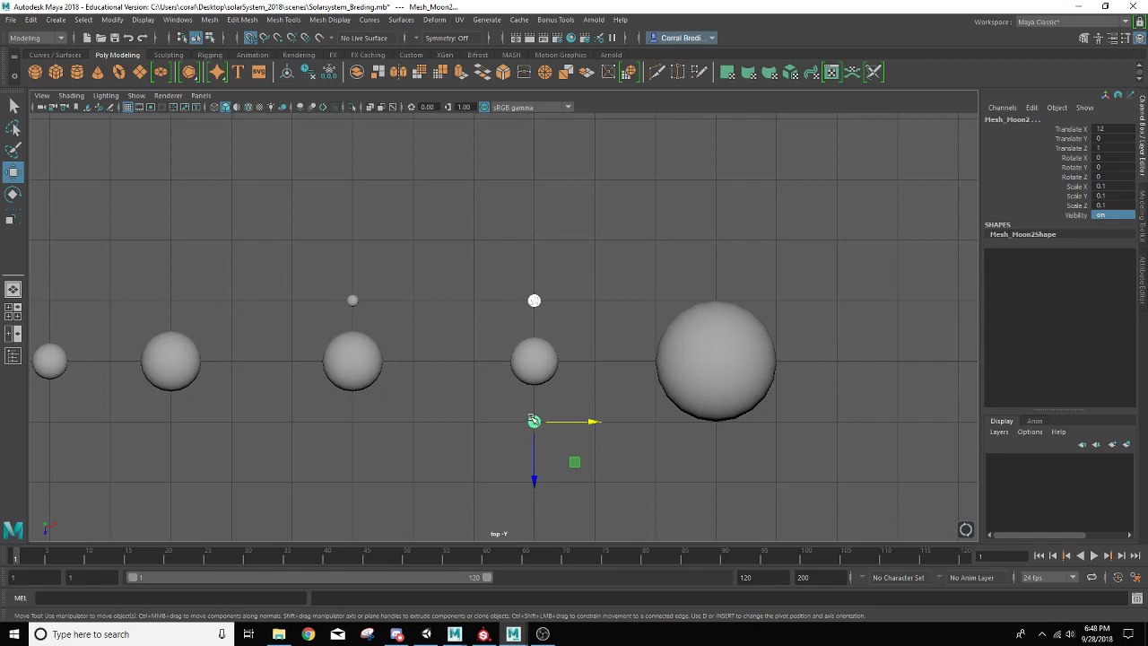
key(ctrl+d)
drag(587, 426, 639, 416)
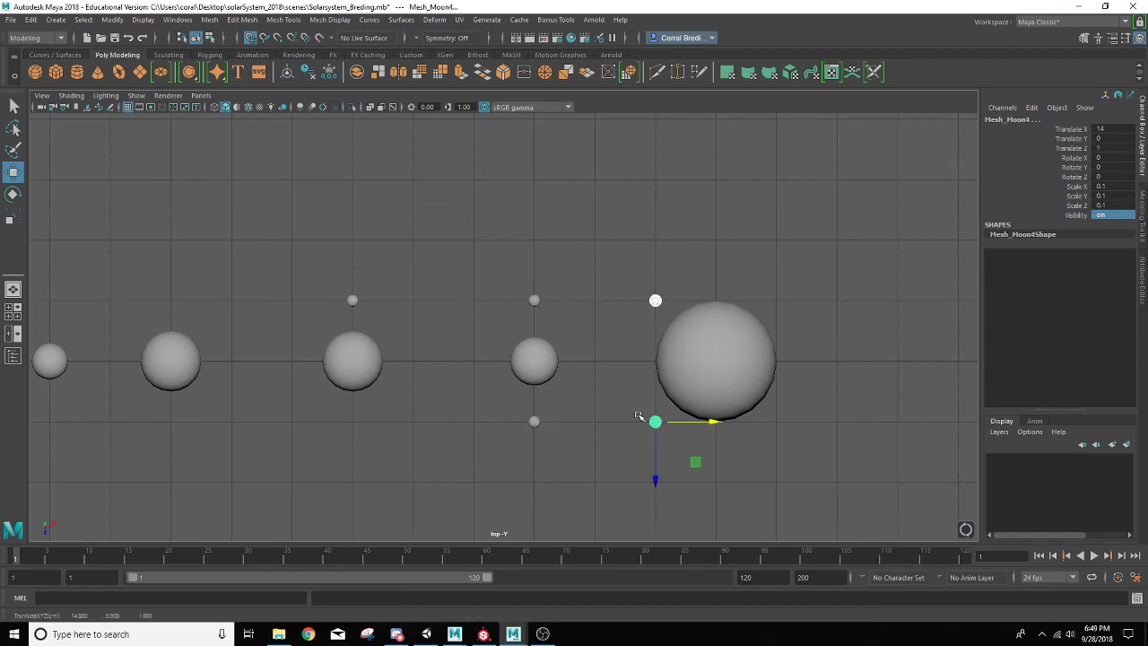
Duplicate the moon at X 14, Z -1 twice, placing copies at X 15, Z -2 and X 16, Z -1
click(655, 300)
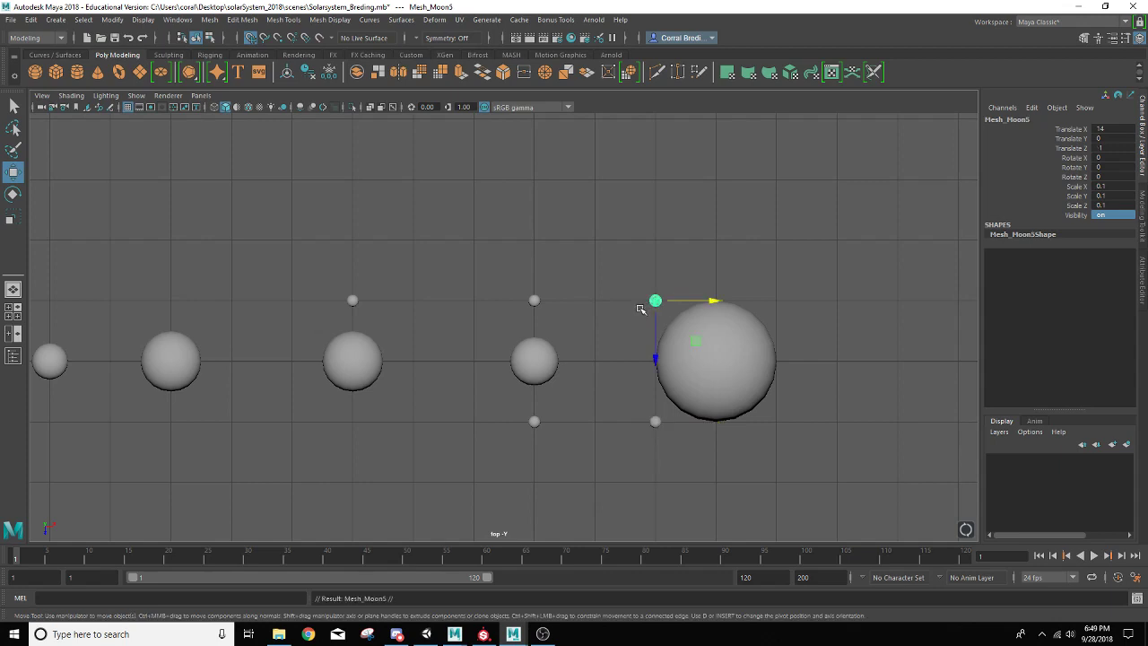
drag(655, 301, 776, 301)
key(ctrl+d)
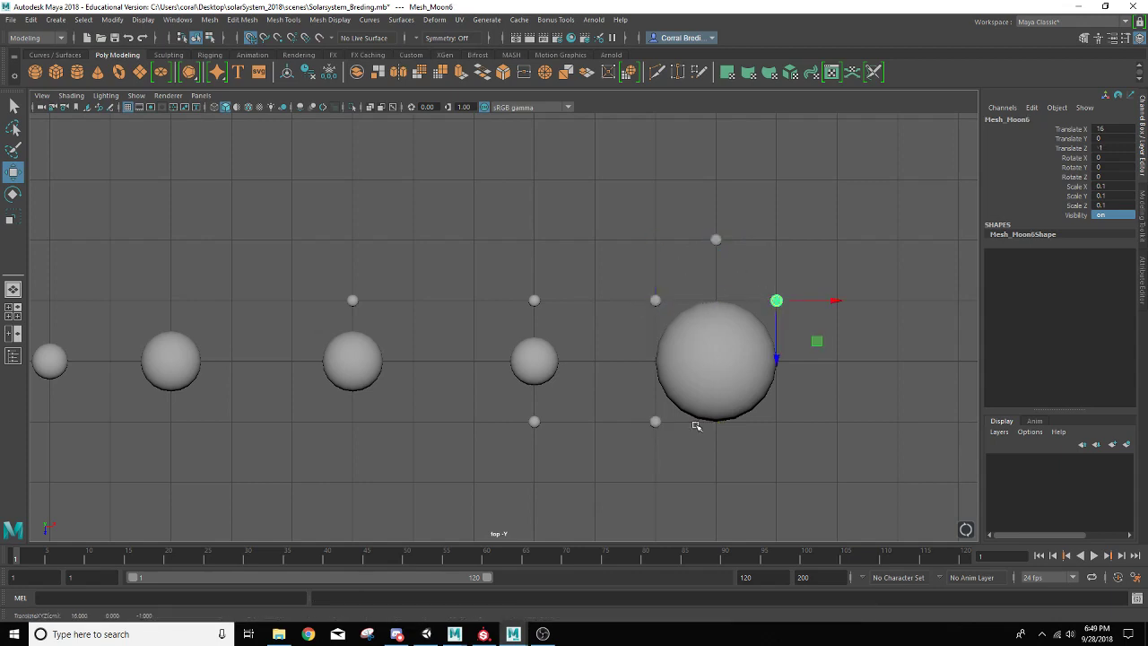
Duplicate the moon at X 14, Z 1 twice, placing copies at X 15, Z 2 and X 17, Z 0
click(655, 422)
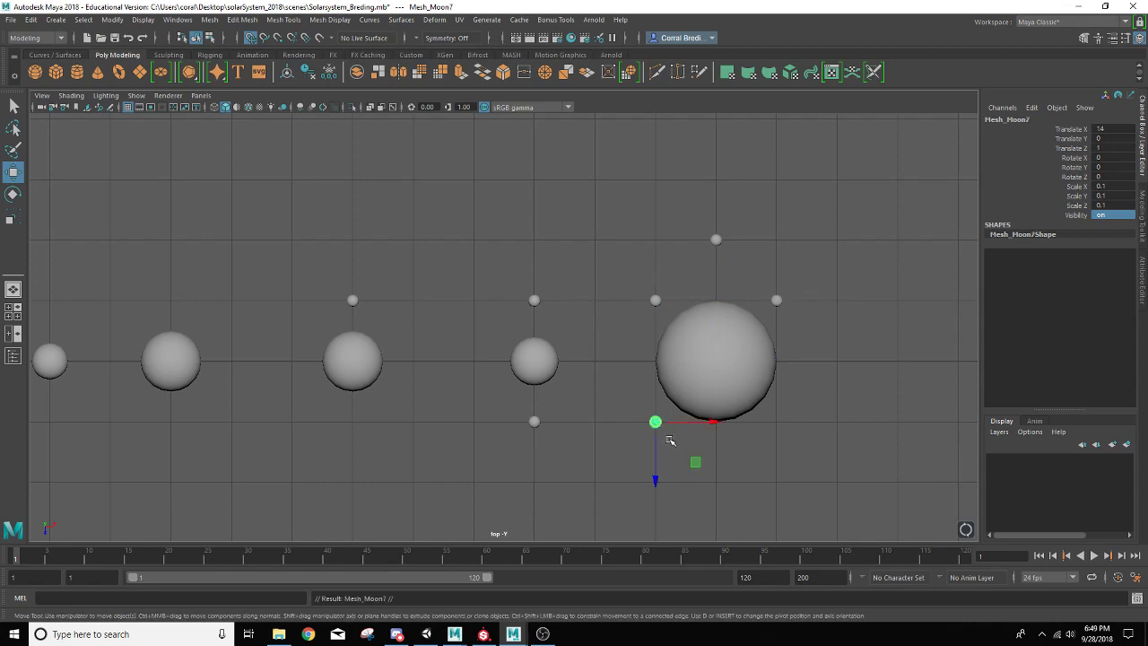
key(ctrl+d)
drag(655, 421, 837, 363)
key(ctrl+d)
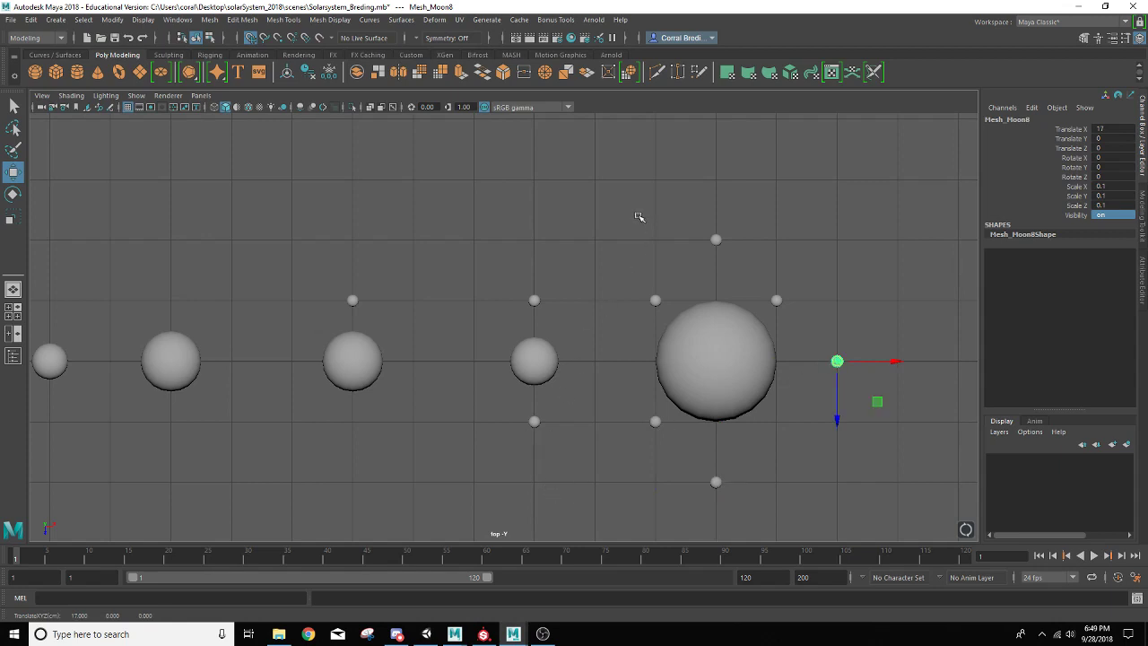
Move the Mesh_Jupitor sphere to Translate X 16 and the moon touching its -Z side out to Translate Z -2
click(695, 347)
drag(768, 362, 788, 359)
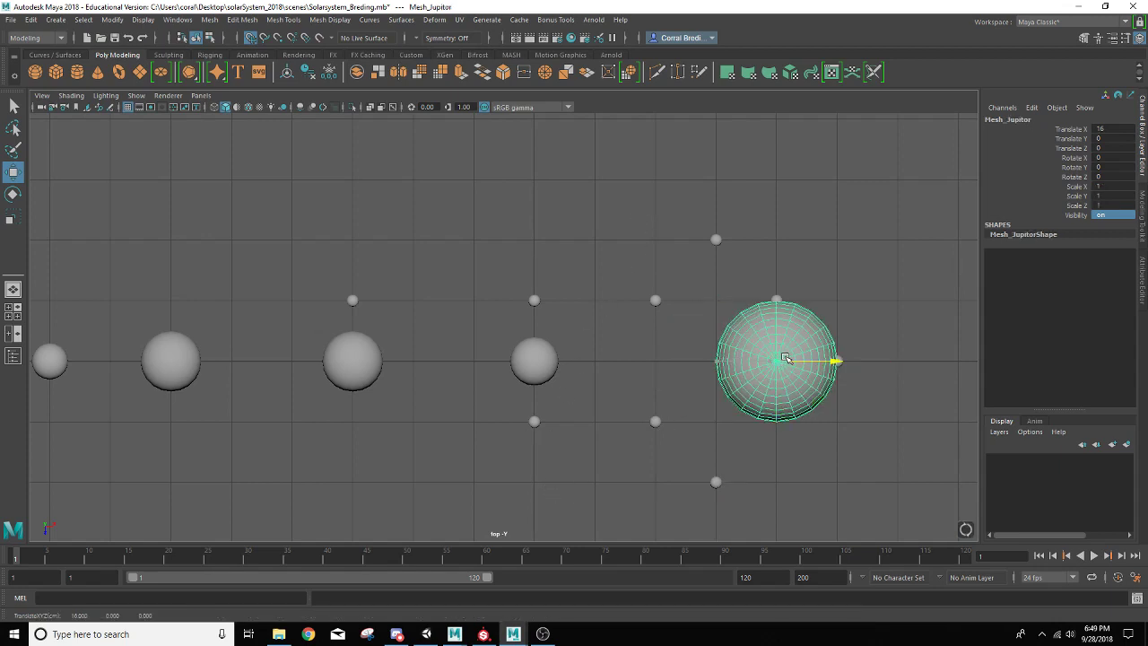
click(770, 305)
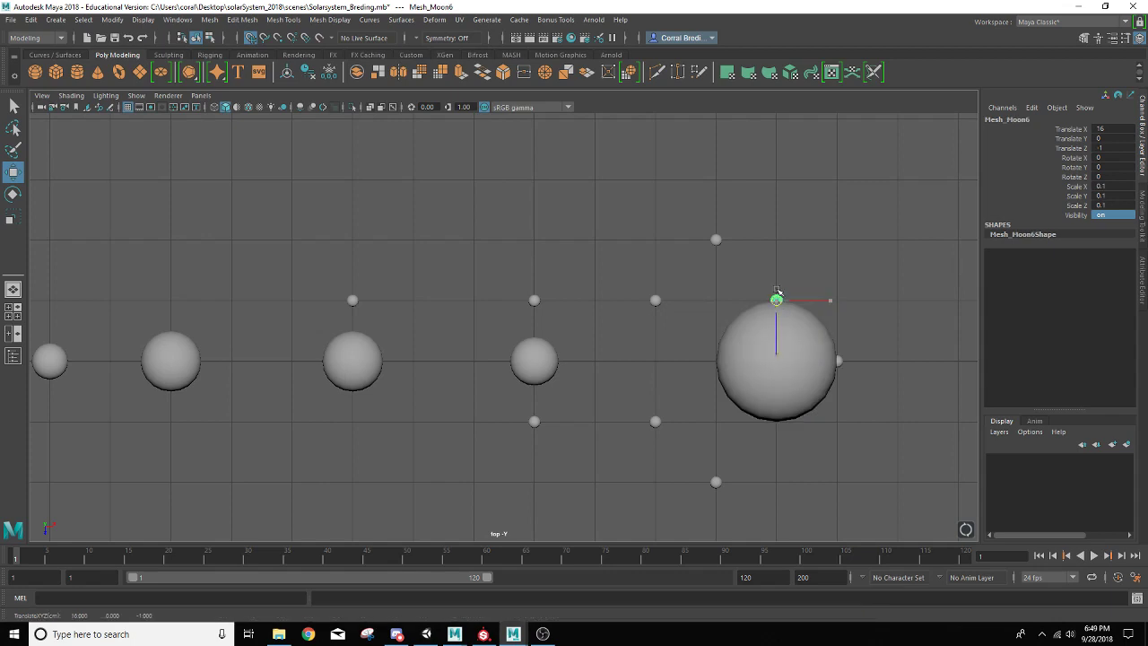
drag(777, 309, 777, 260)
Move Jupiter's moon on the X axis to Translate X 18 and the two moons at X 14 to Translate X 15
click(841, 362)
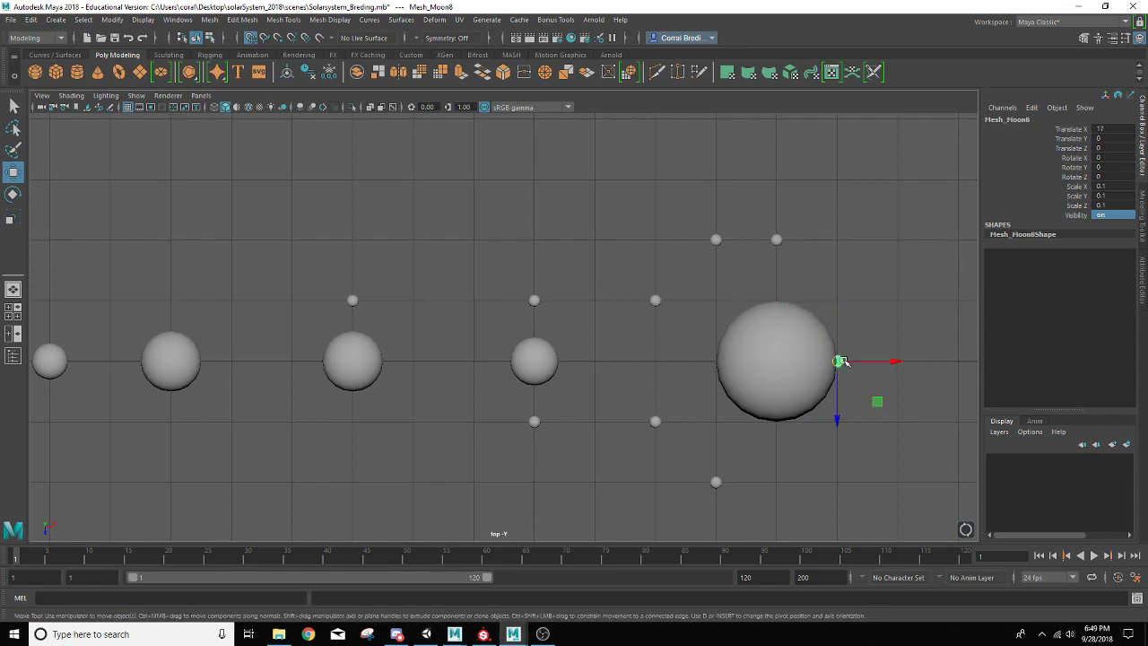
drag(840, 362, 898, 361)
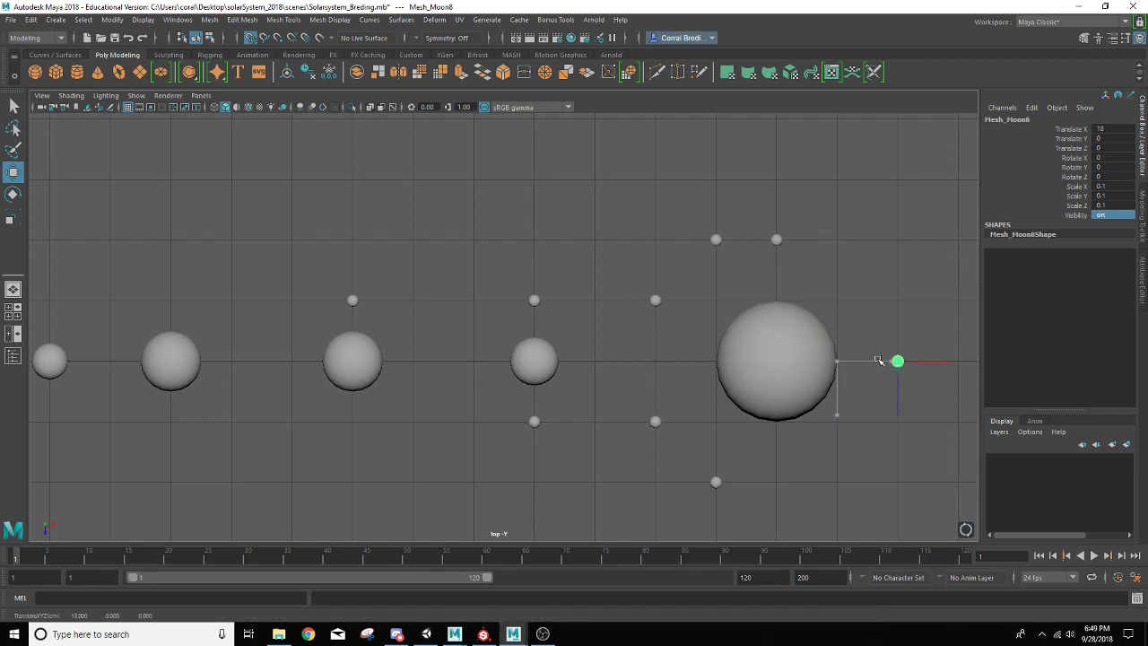
click(656, 422)
drag(655, 421, 688, 421)
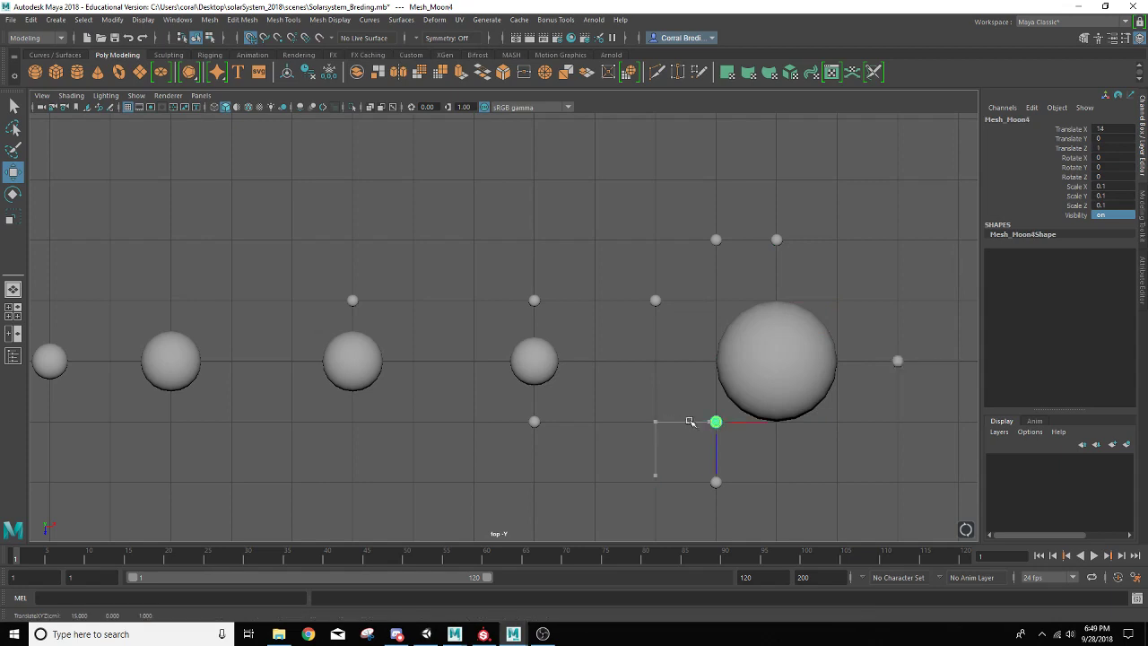
click(656, 300)
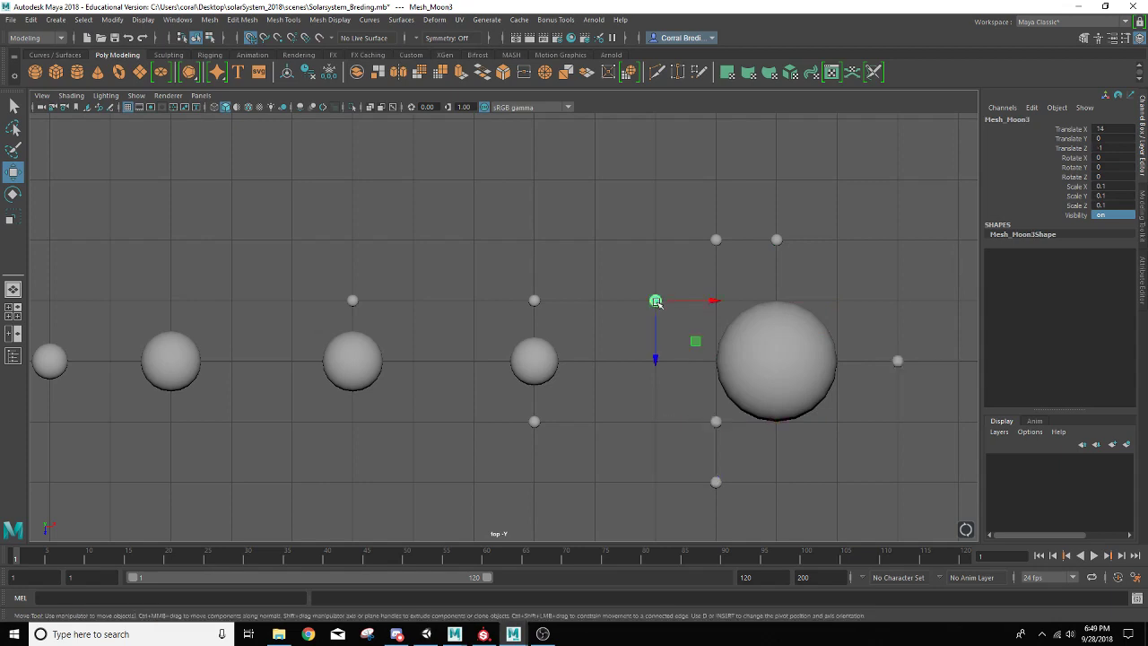
drag(656, 299, 688, 299)
click(863, 301)
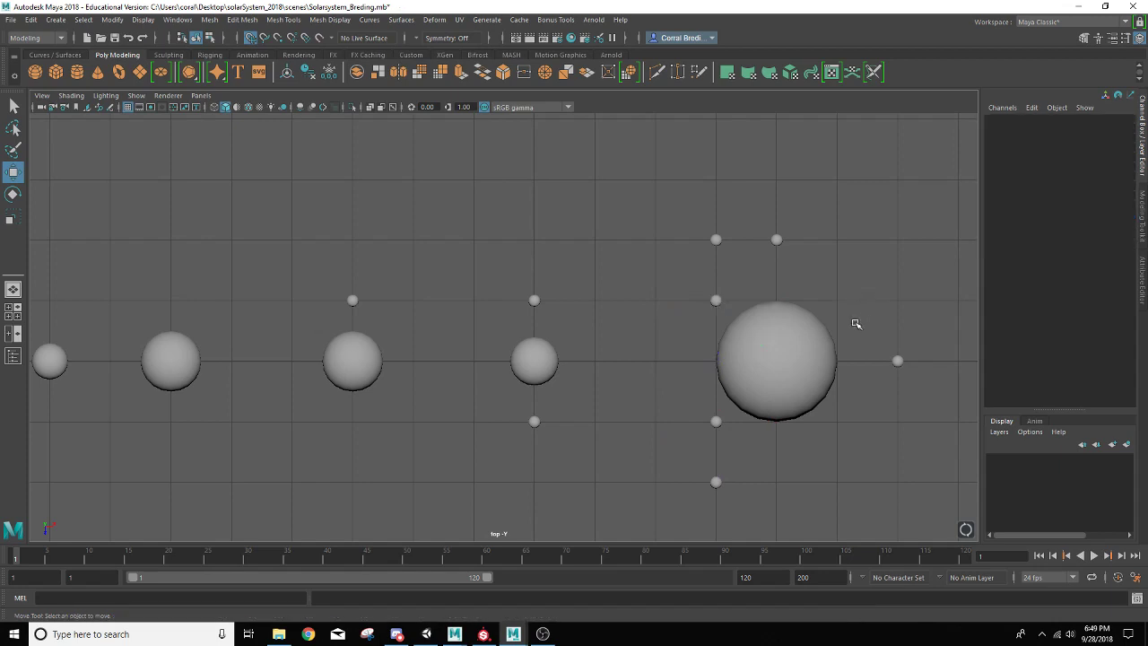
Move the moon at X 15, Z -2 to the opposite side of Jupiter at Translate X 17, Z 1
click(716, 239)
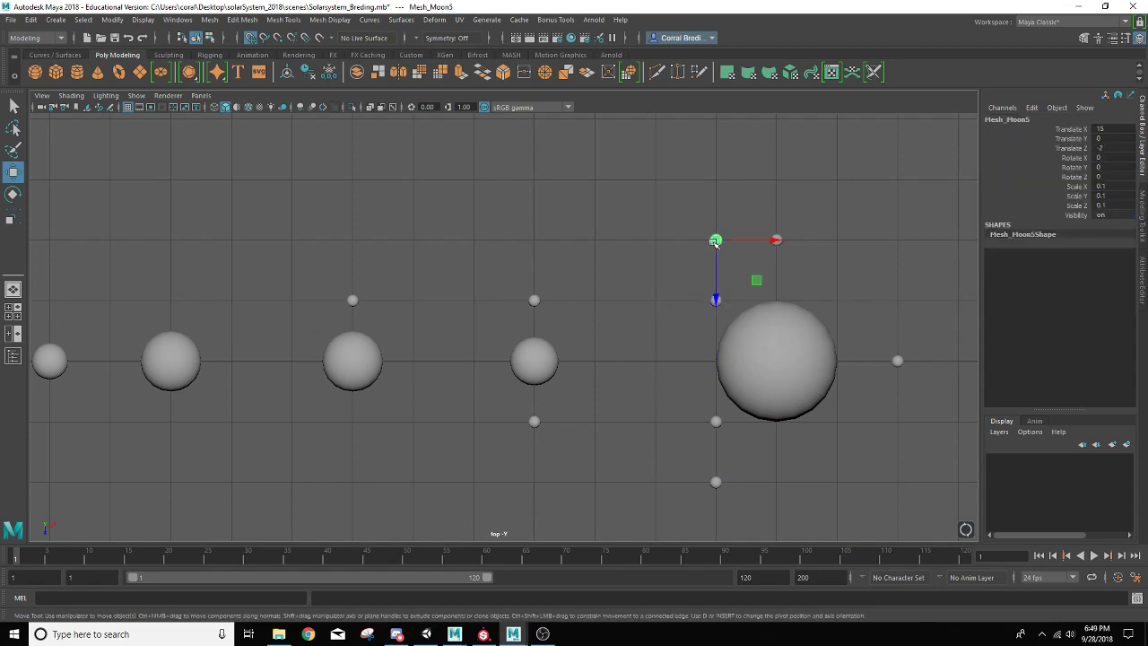
drag(716, 239, 863, 440)
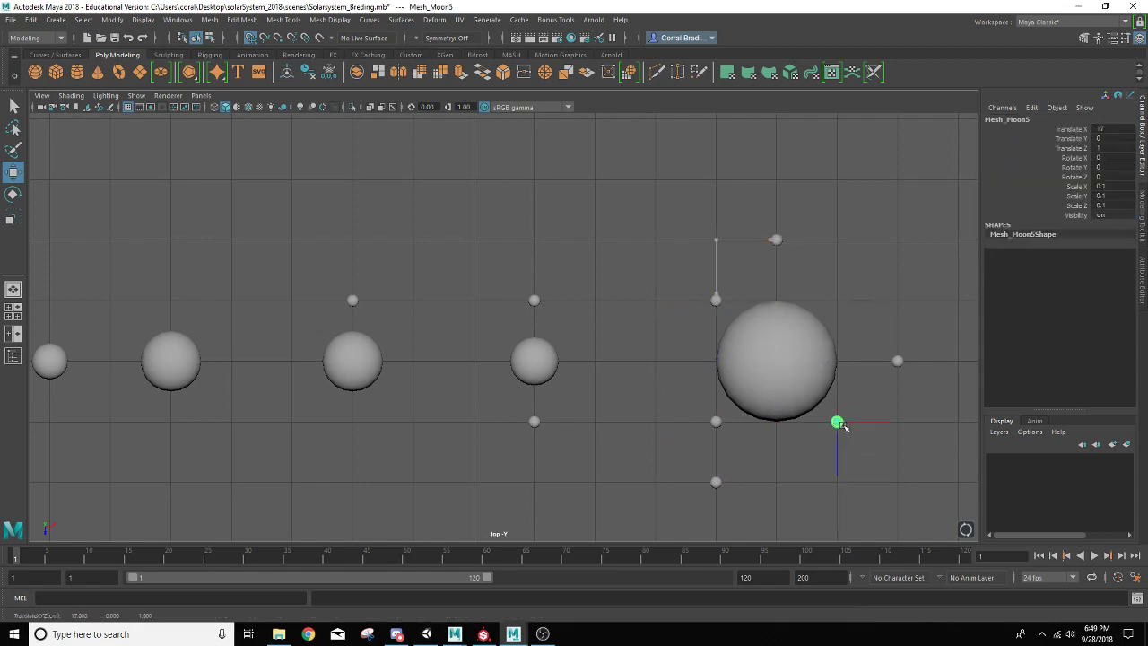
click(866, 274)
Duplicate the Mesh_Jupitor sphere along the X axis to Translate X 21 and rename the copy Mesh_Saturn
alt+right_drag(867, 274, 756, 380)
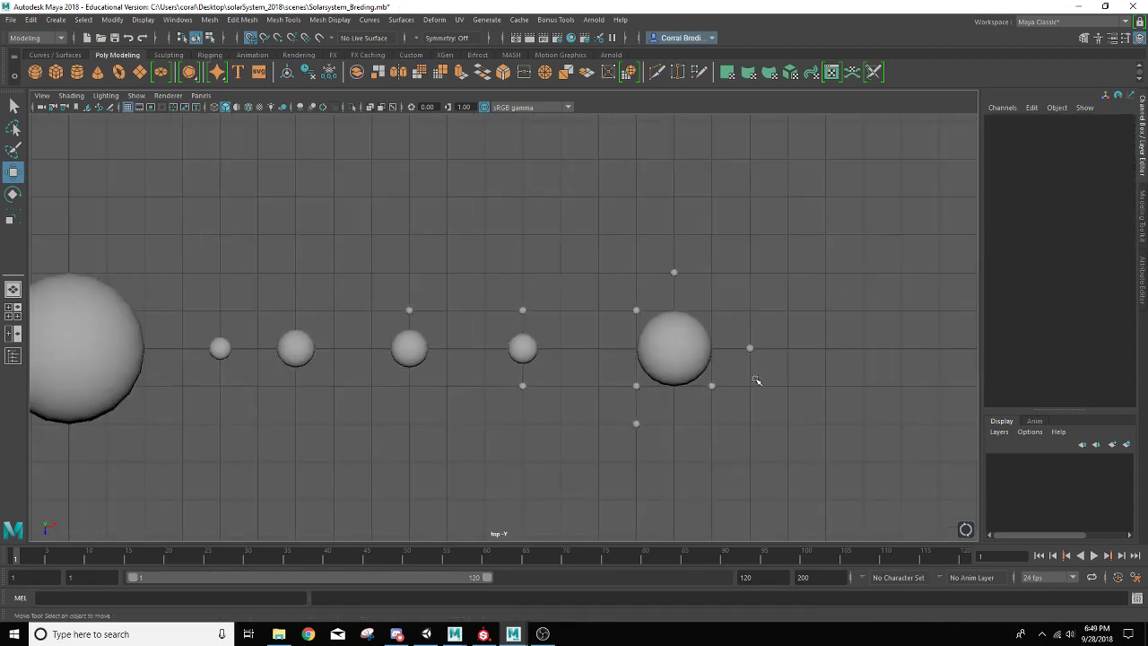
alt+drag(756, 379, 742, 396)
alt+middle_drag(712, 390, 509, 407)
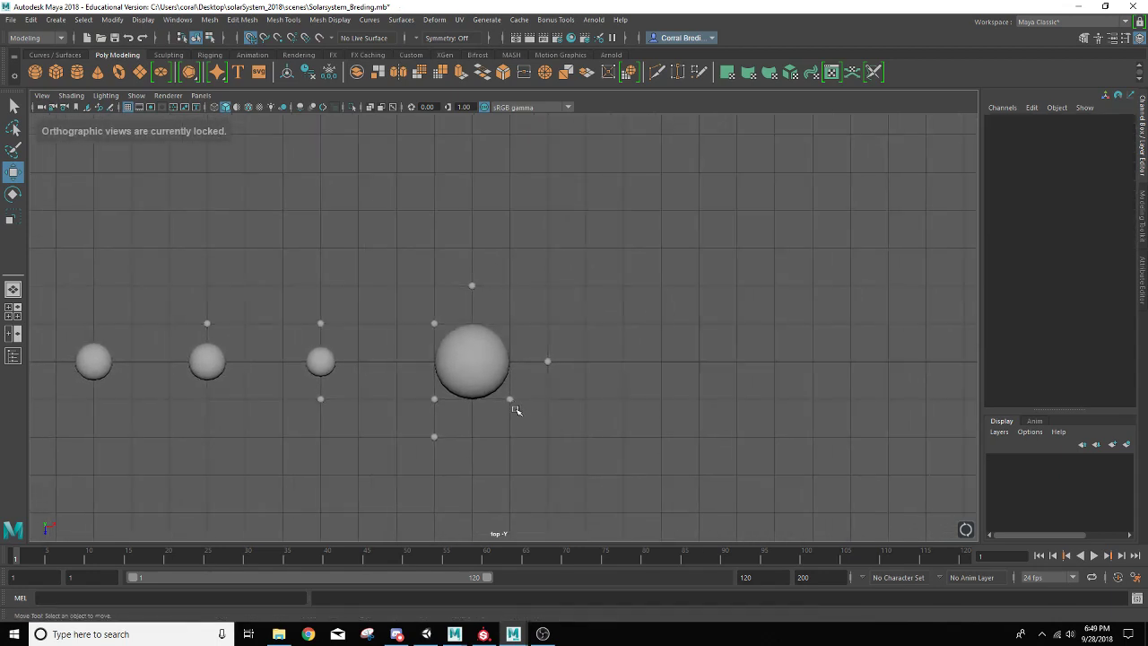
click(478, 375)
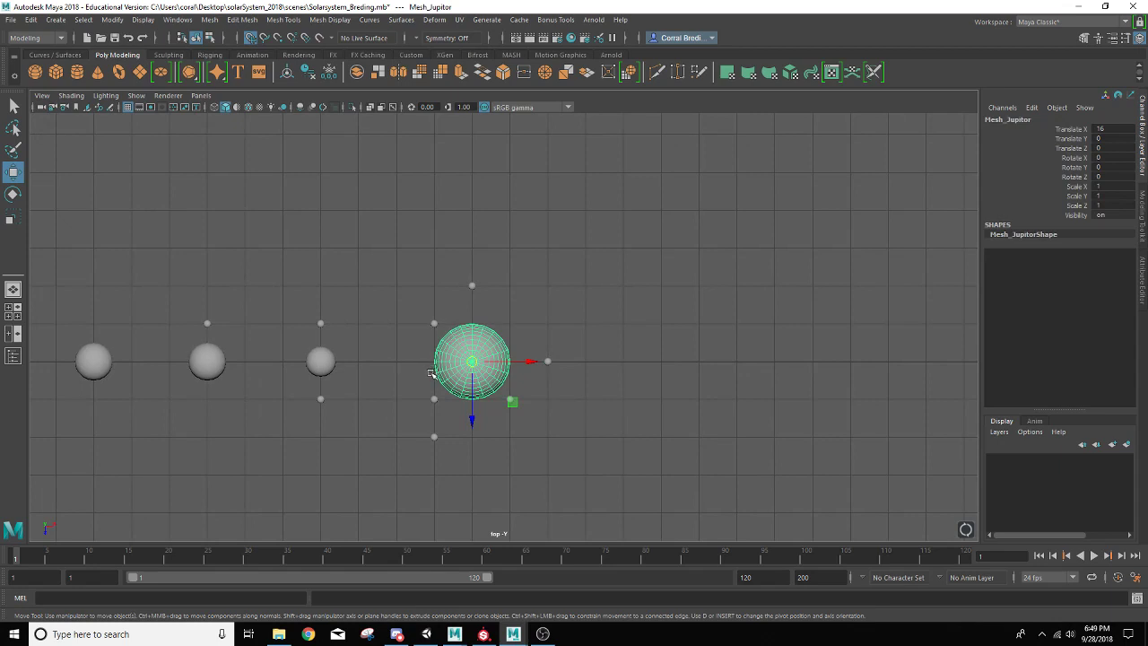
key(ctrl+d)
drag(499, 363, 649, 359)
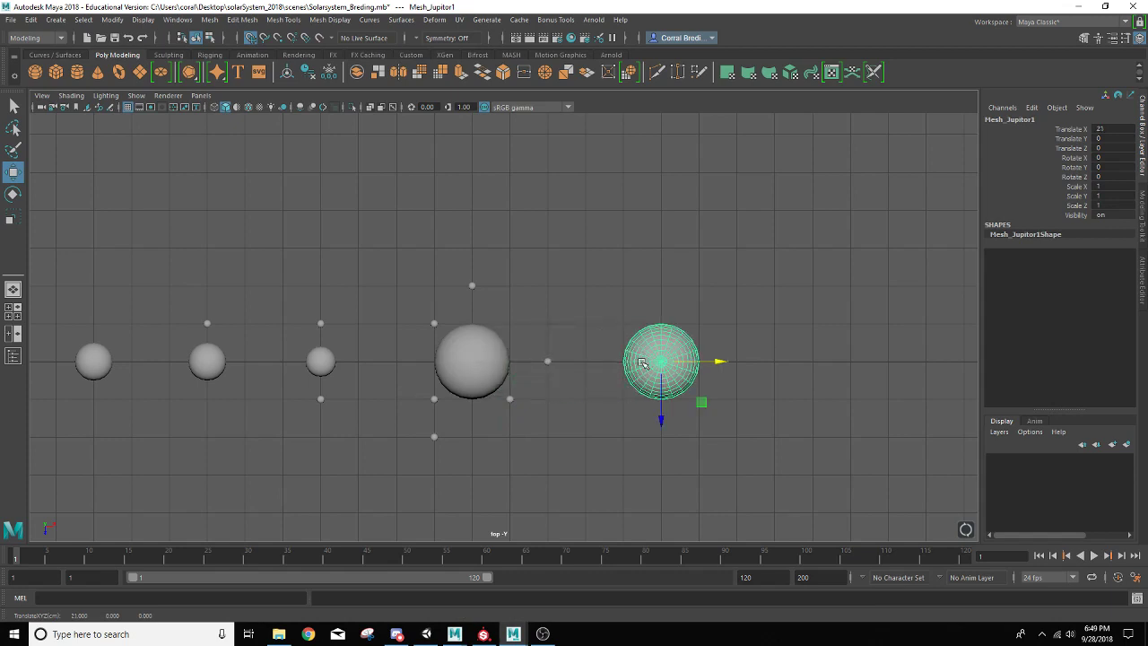
double_click(1030, 119)
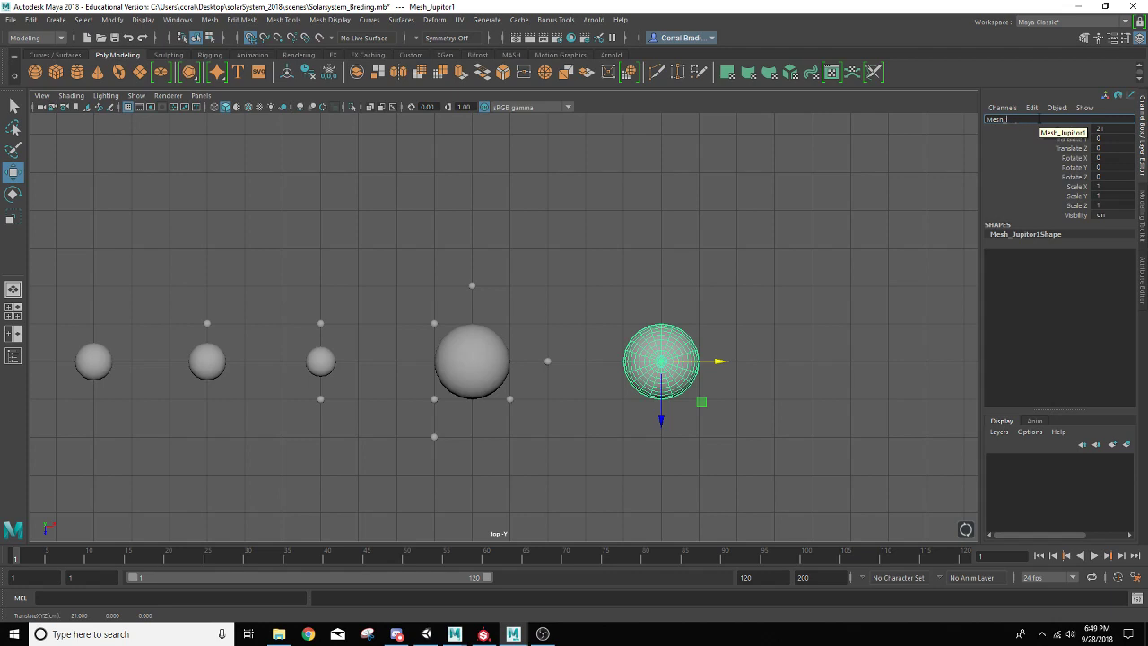
text(Mesh_Saturn)
key(Return)
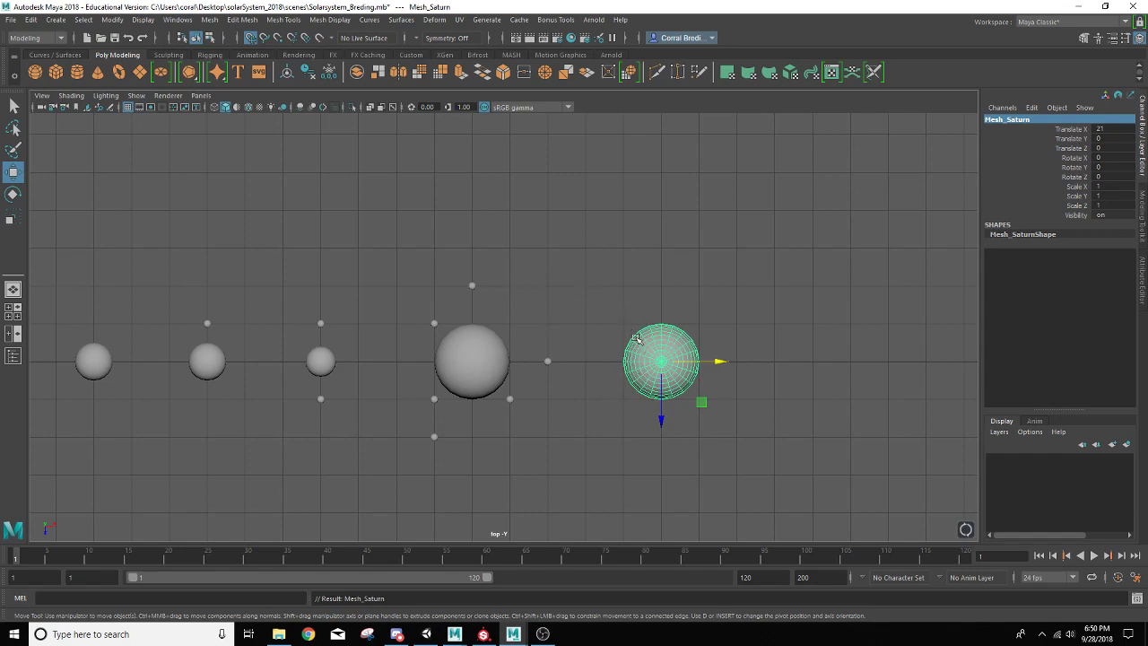
Switch to the perspective view, frame the Saturn sphere and examine it from the side beside Jupiter and its moons
key(space)
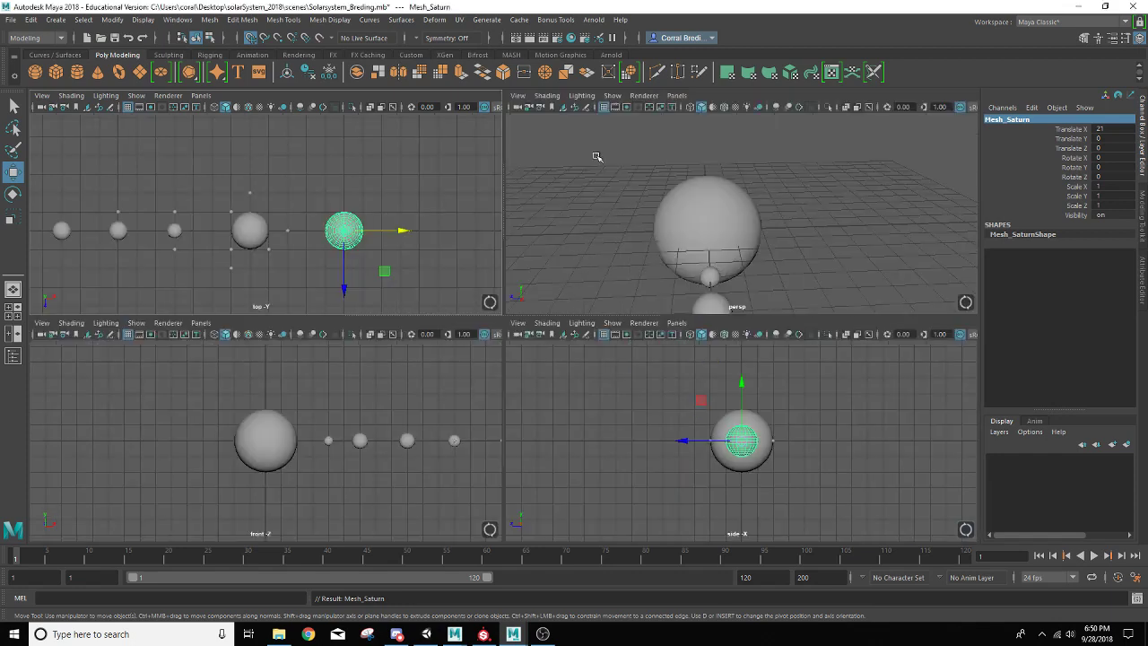
key(space)
alt+drag(417, 289, 745, 182)
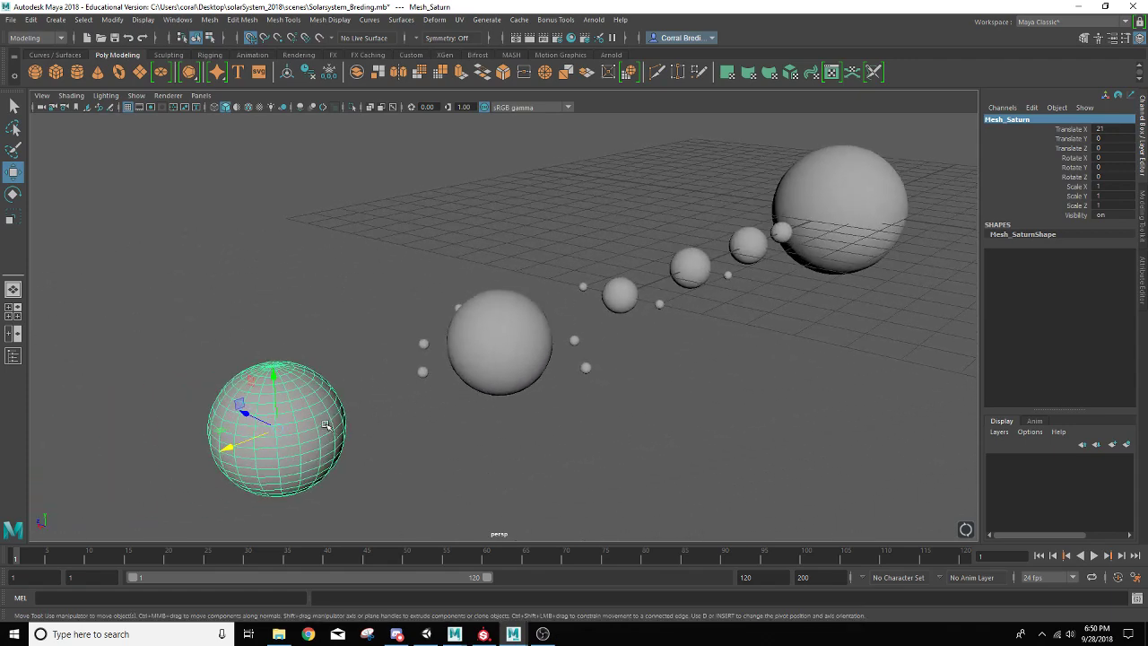
key(f)
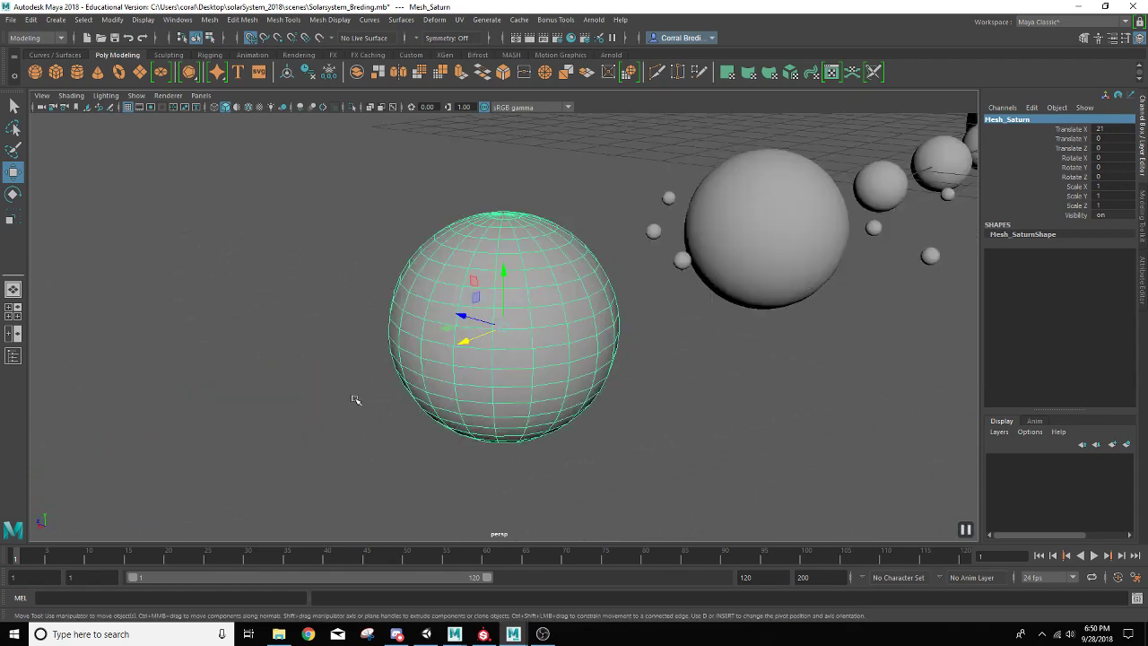
alt+drag(356, 400, 557, 305)
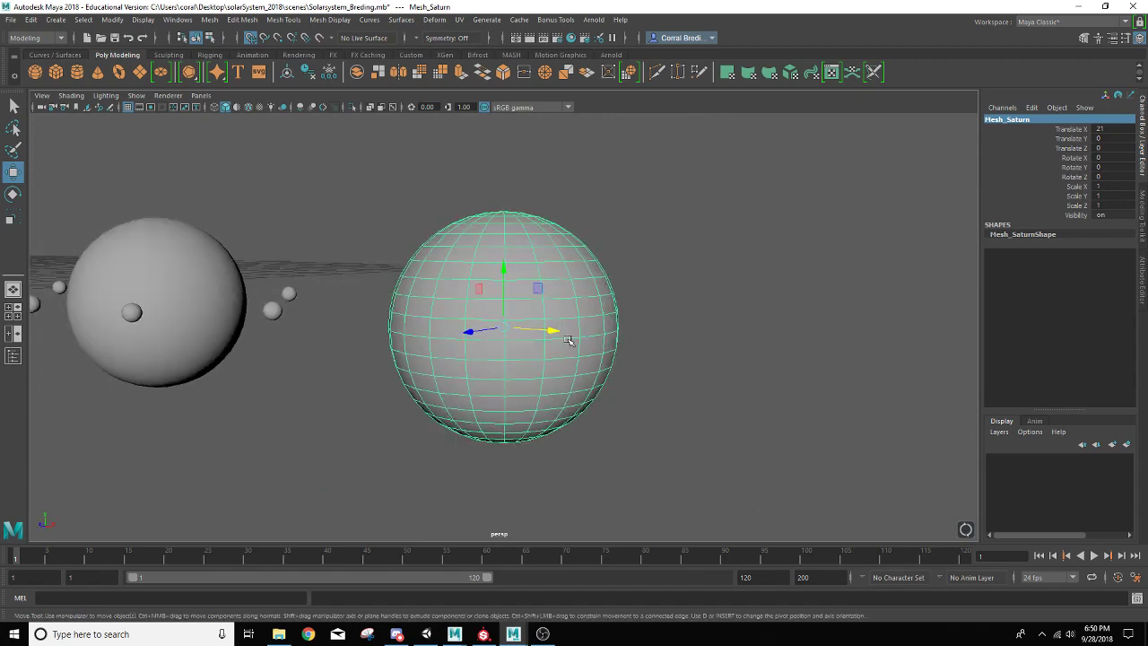
scroll(547, 287, down, 3)
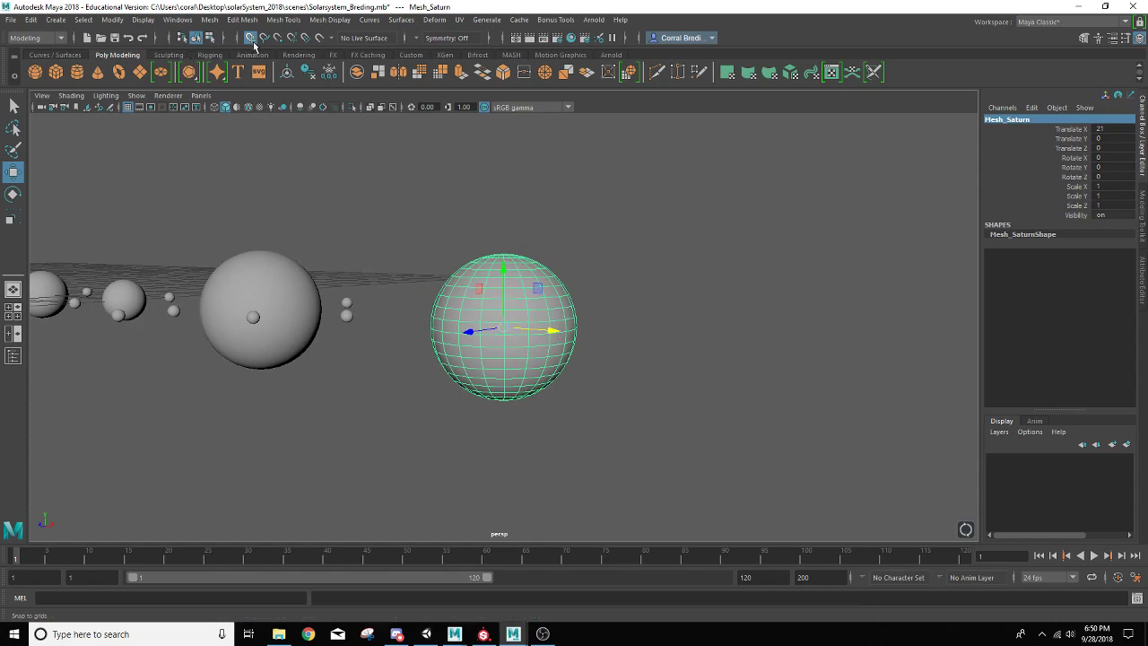
Duplicate the Mesh_Saturn sphere, raise the copy to about Translate Y 2.567 and rename it Mesh_Saturn_Ring
alt+drag(431, 351, 444, 382)
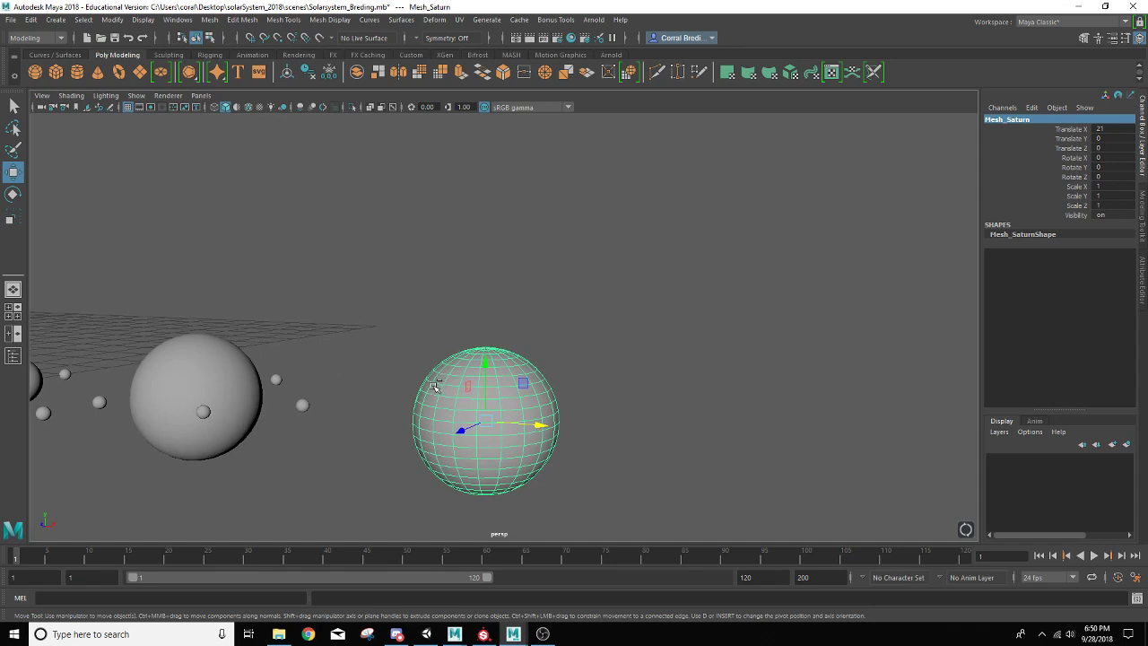
key(ctrl+d)
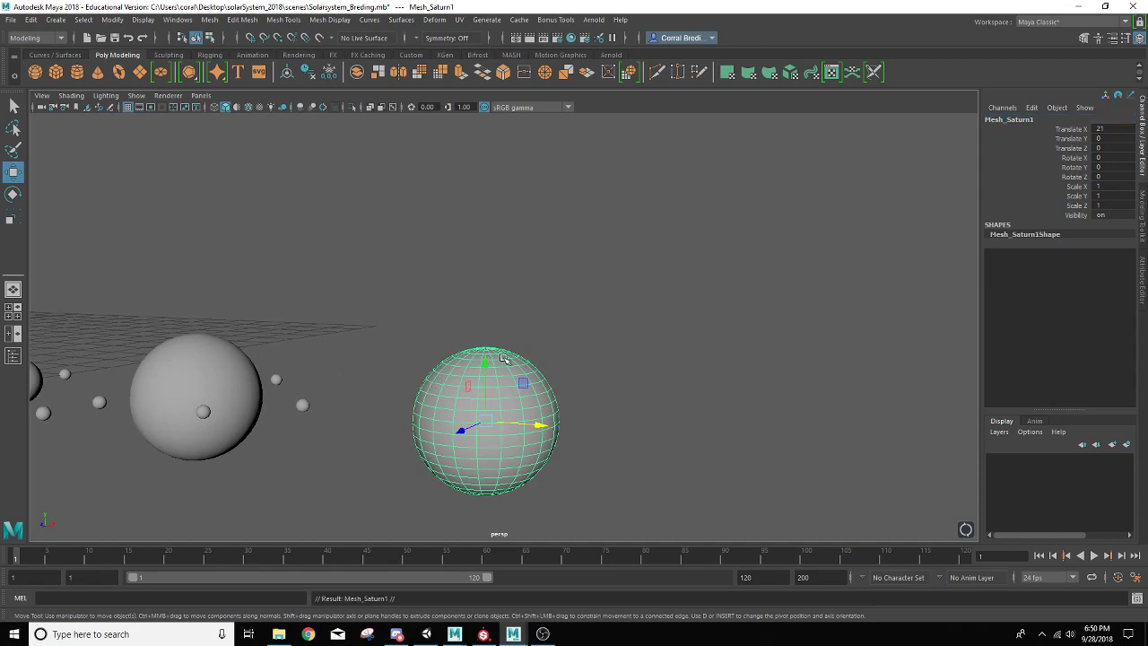
drag(485, 365, 418, 308)
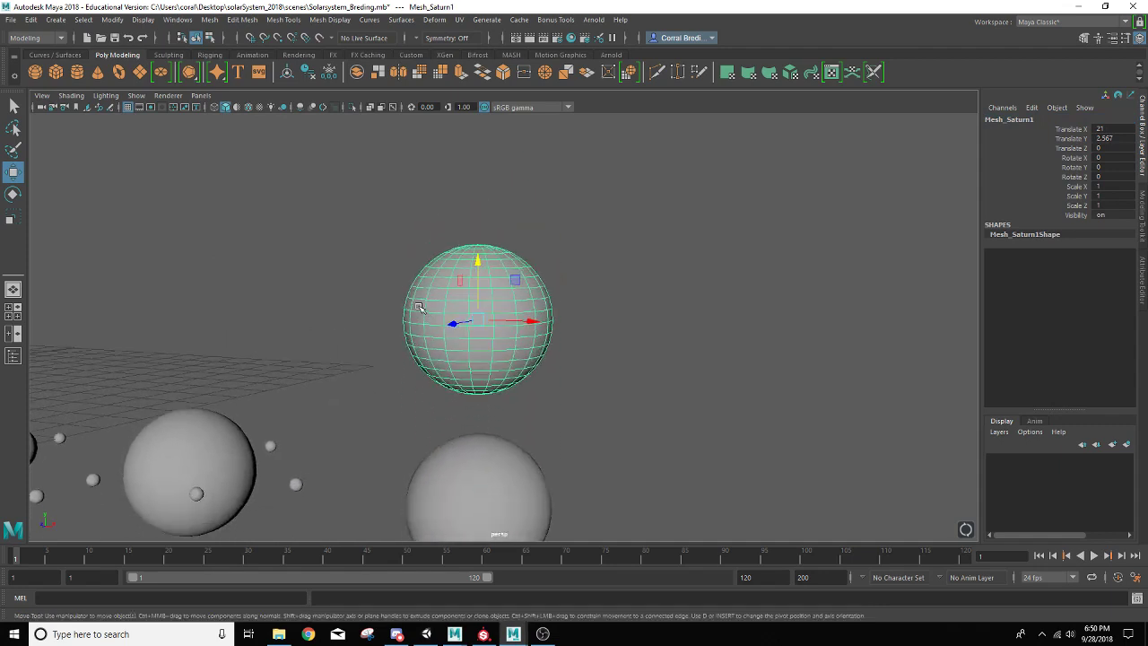
double_click(1030, 119)
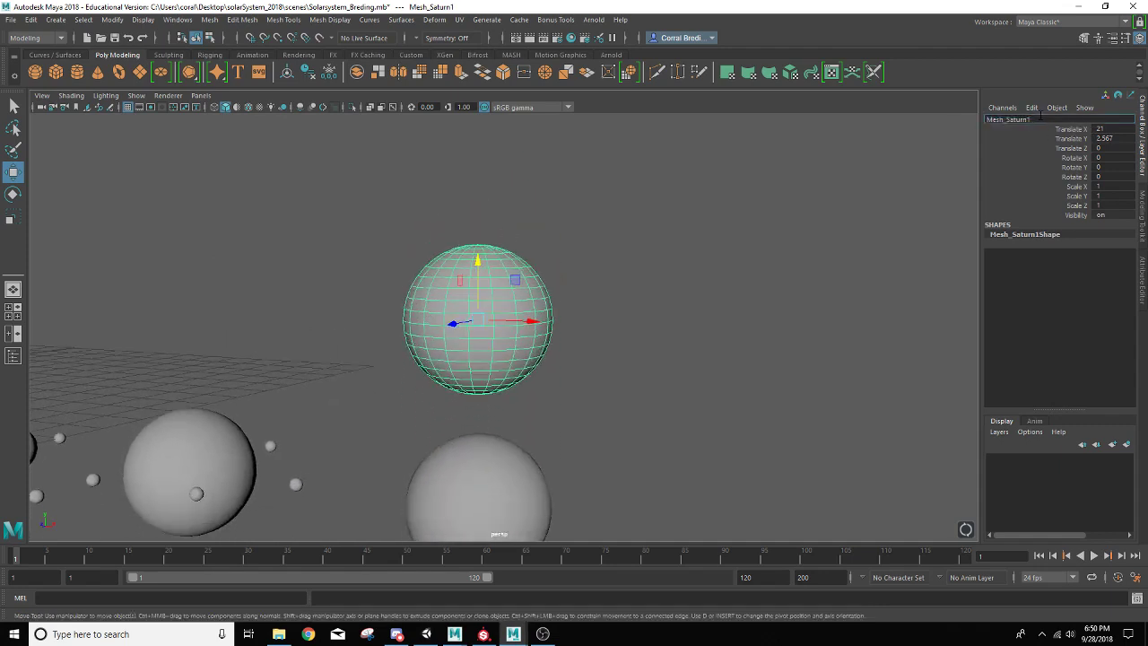
text(_Ring)
key(Return)
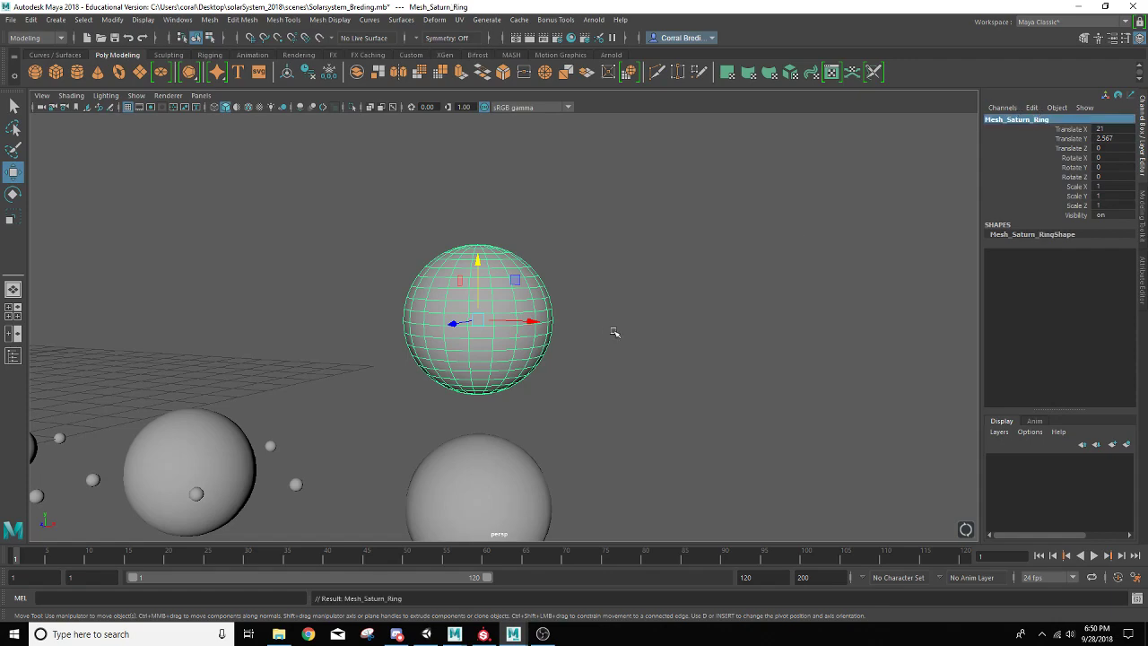
View the Mesh_Saturn_Ring sphere up close and examine its face and edge component modes
alt+drag(432, 377, 381, 359)
scroll(410, 362, up, 5)
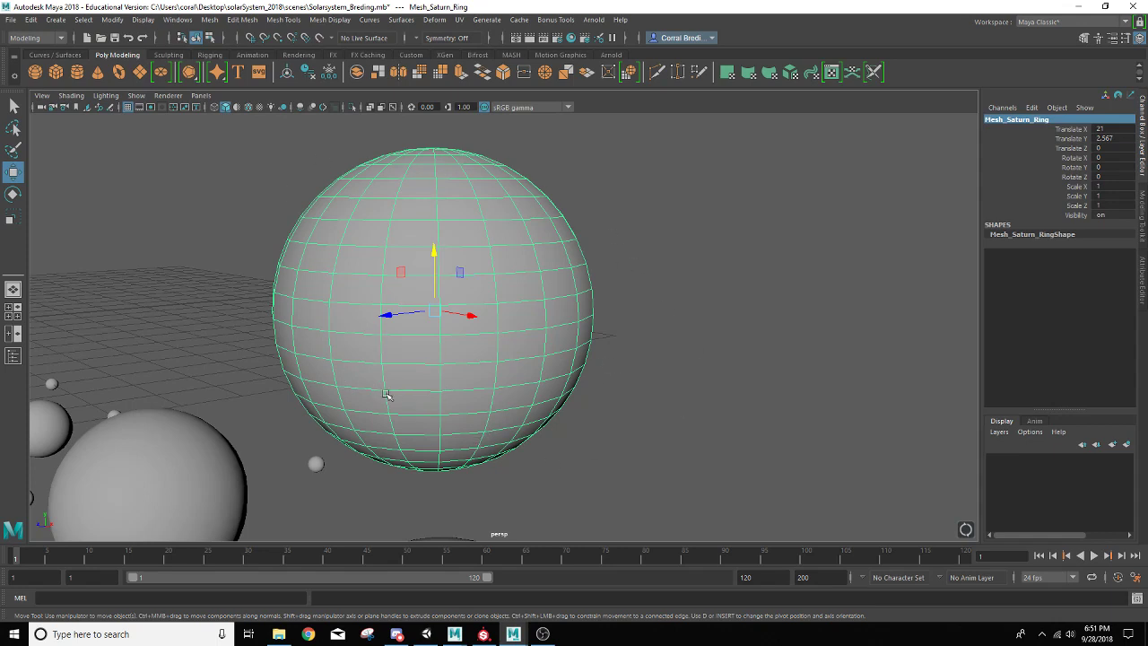
alt+drag(397, 367, 422, 357)
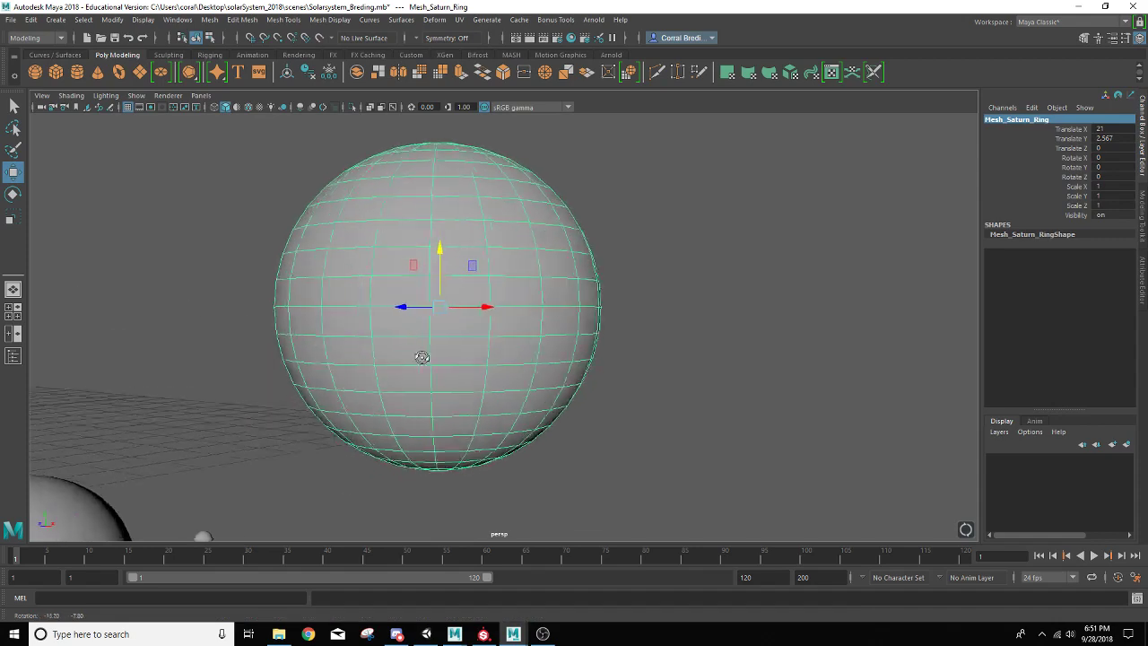
scroll(422, 357, up, 5)
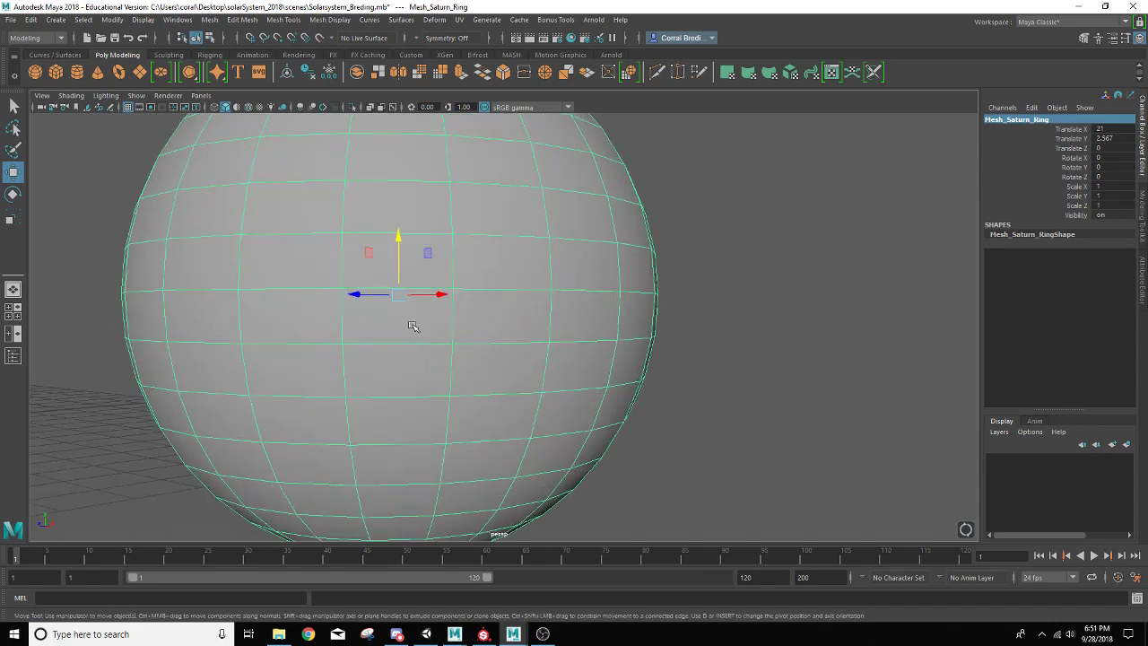
key(F11)
right_click(410, 323)
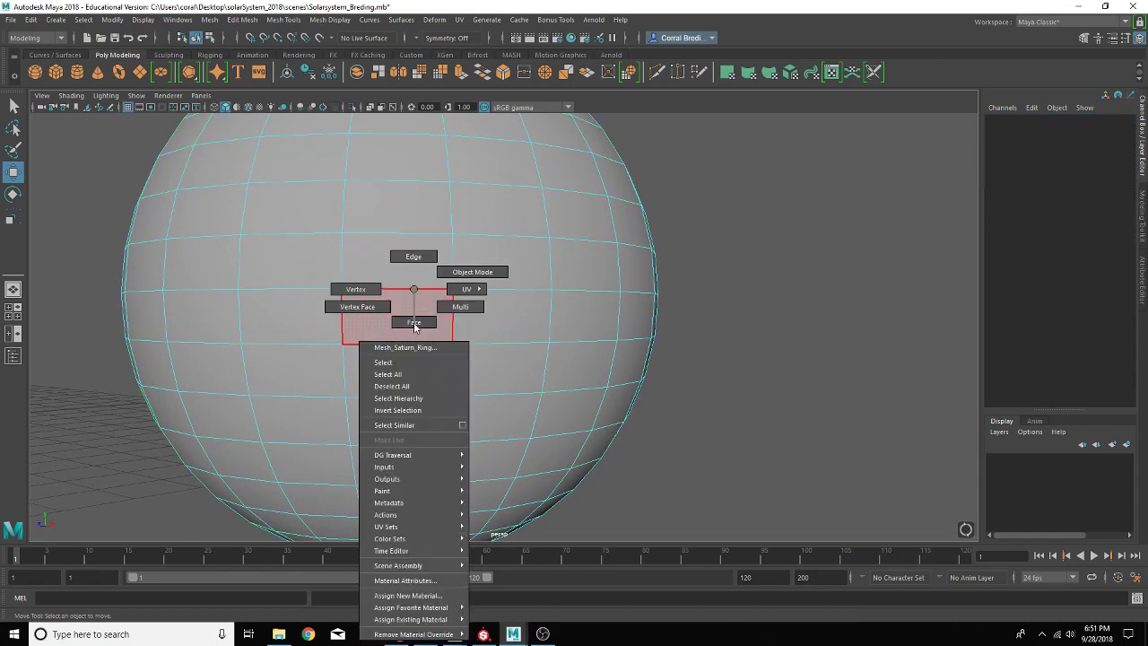
click(413, 322)
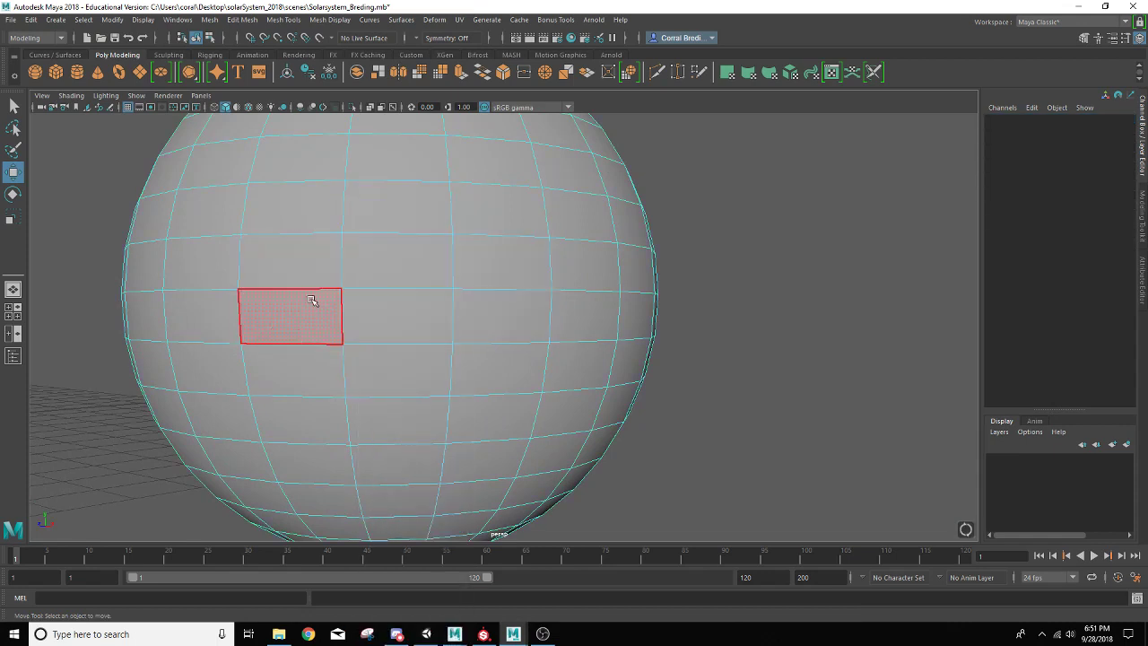
right_click(381, 308)
right_drag(383, 310, 386, 262)
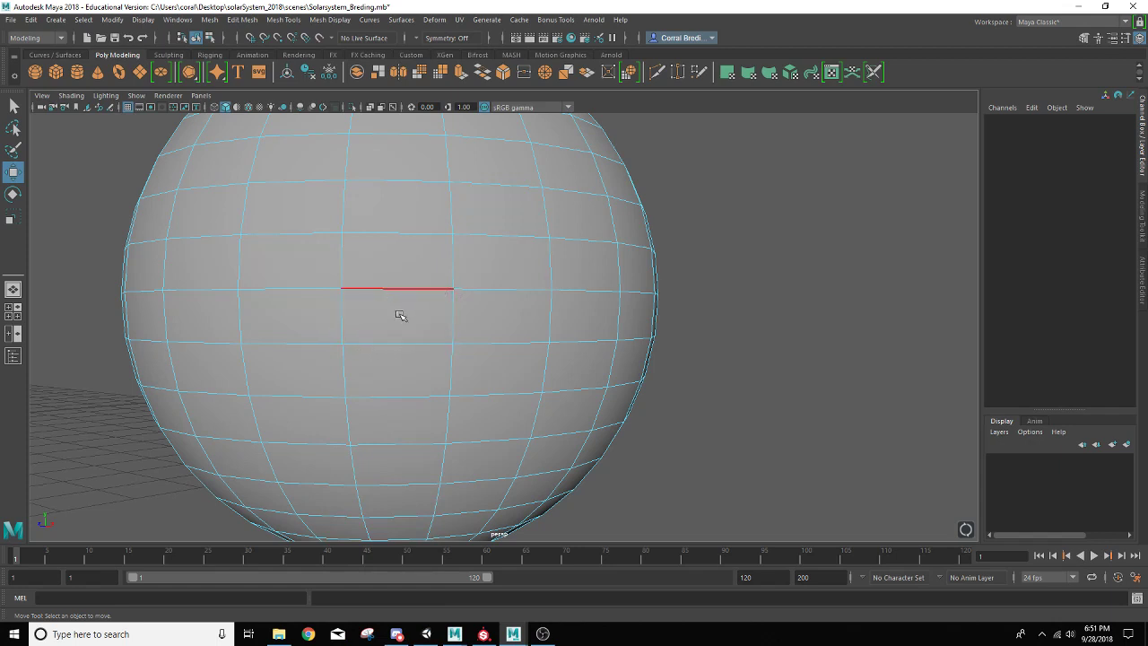
In vertex mode, try moving a group of vertices at the side of the ring sphere and undo the change
right_drag(400, 315, 357, 287)
drag(97, 225, 175, 377)
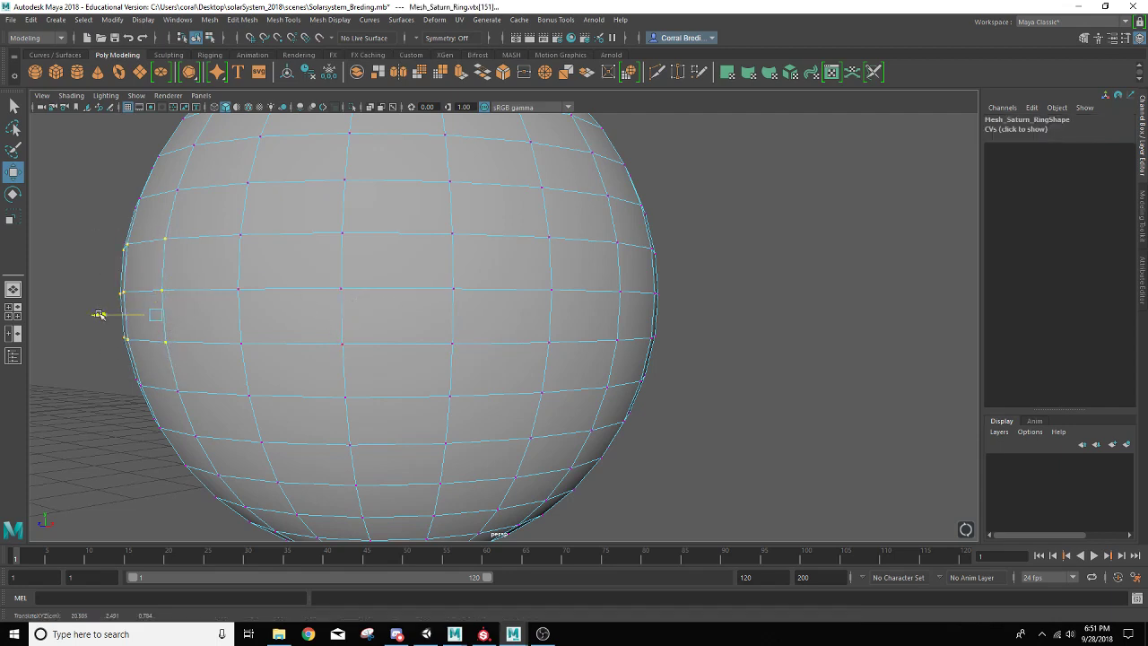
mouse_move(99, 314)
mouse_down()
mouse_move(134, 308)
mouse_move(79, 306)
mouse_up()
key(ctrl+z)
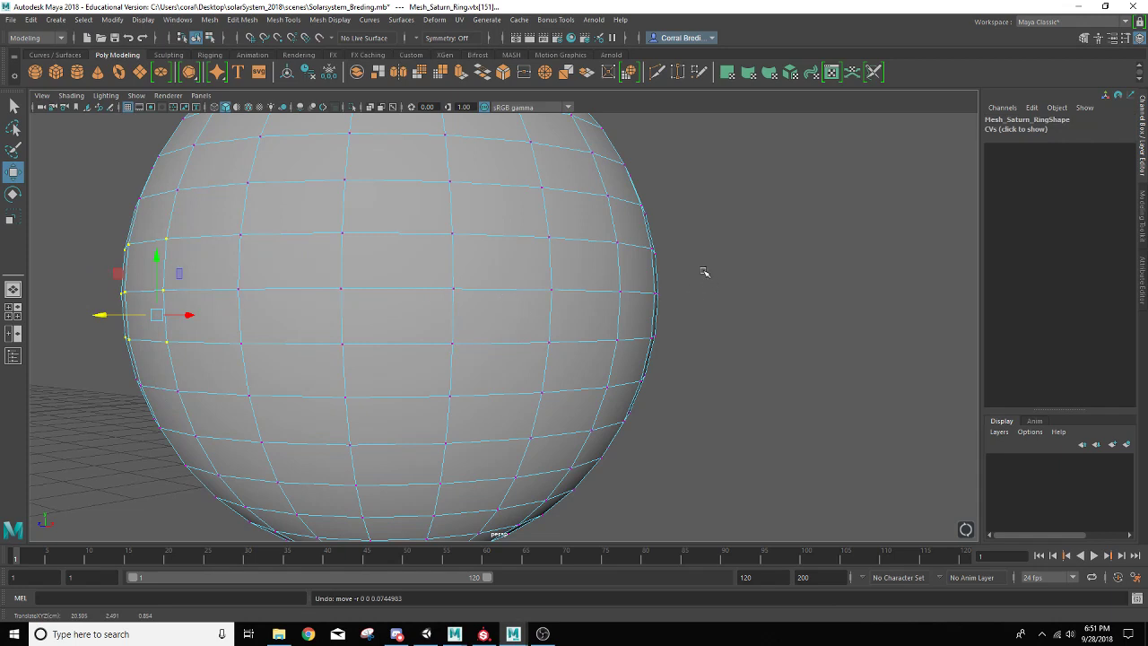
drag(641, 230, 642, 313)
key(ctrl+z)
In face mode, try pulling a single side face of the ring sphere along X and undo the move
right_drag(584, 261, 589, 280)
click(589, 277)
middle_drag(625, 271, 666, 259)
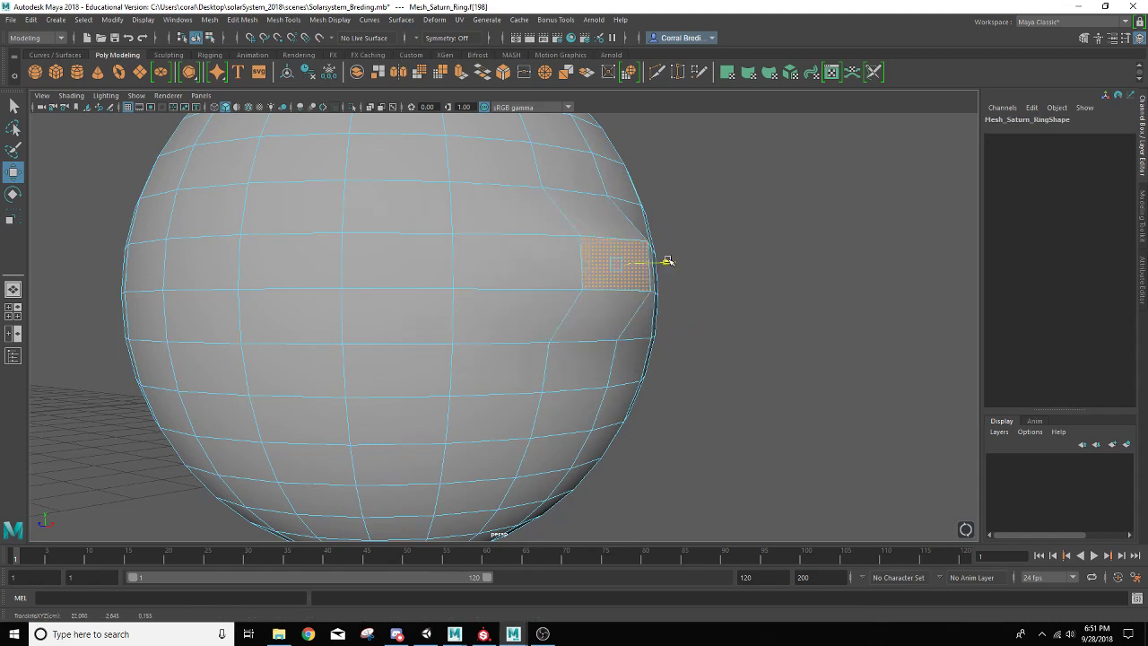
key(ctrl+z)
In edge mode, try moving a single edge on the equator of the ring sphere and undo the move
right_drag(641, 288, 643, 274)
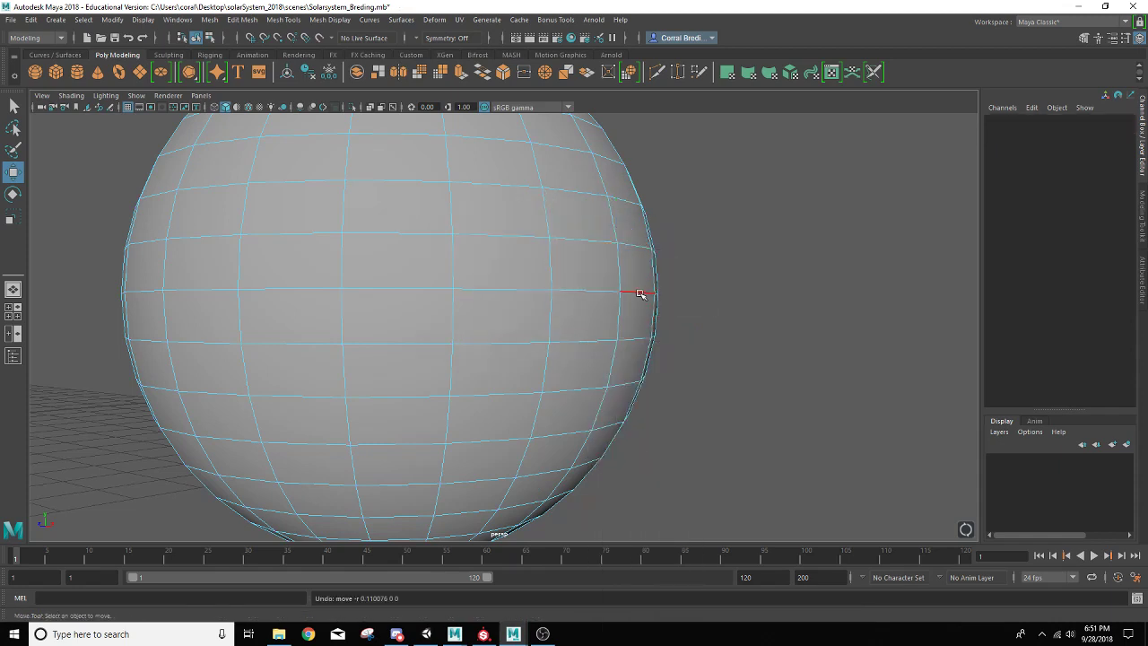
click(642, 293)
click(696, 291)
drag(695, 291, 660, 289)
key(ctrl+z)
Select all faces in the lower half of the Mesh_Saturn_Ring sphere and delete them
scroll(606, 290, down, 3)
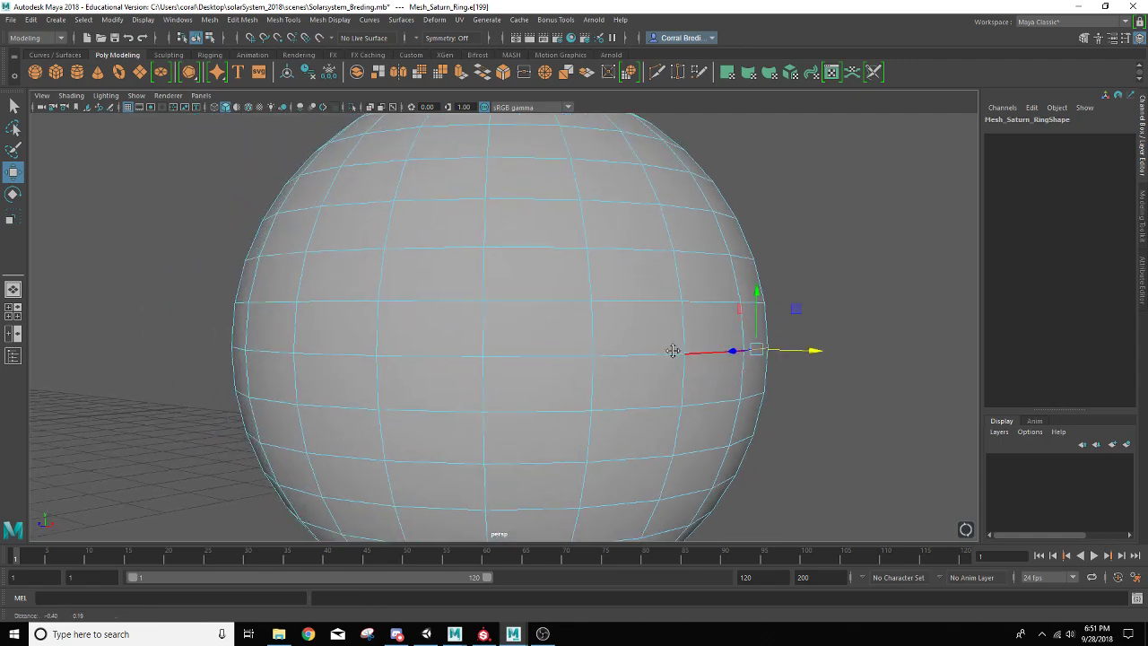
alt+middle_drag(554, 361, 556, 350)
alt+drag(556, 350, 543, 345)
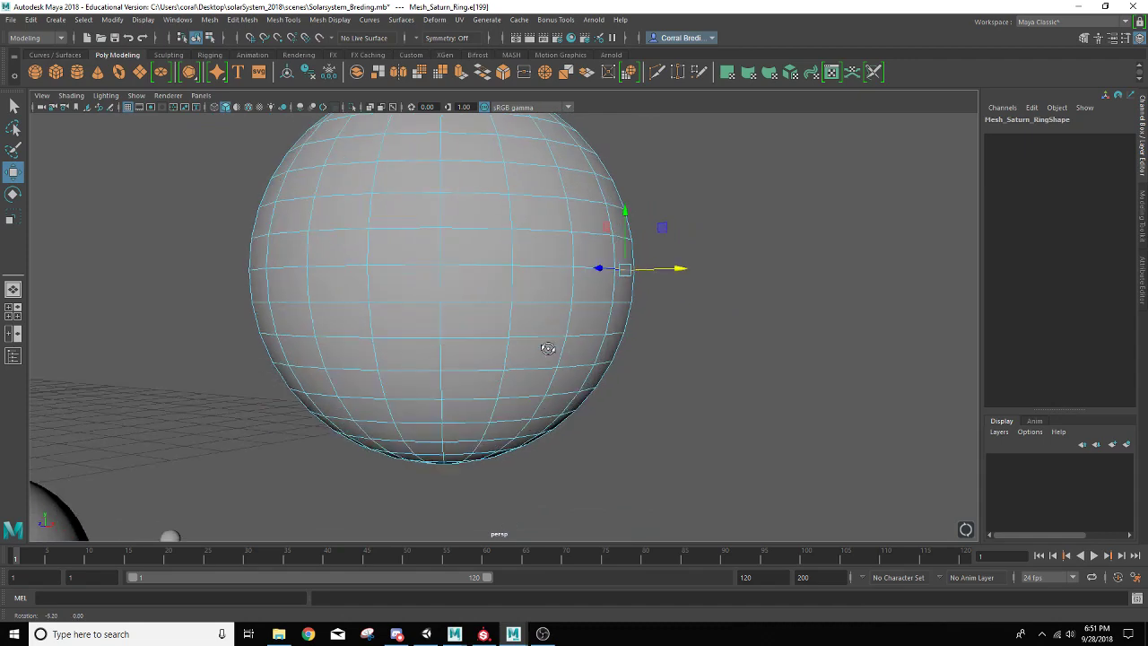
right_drag(500, 279, 501, 305)
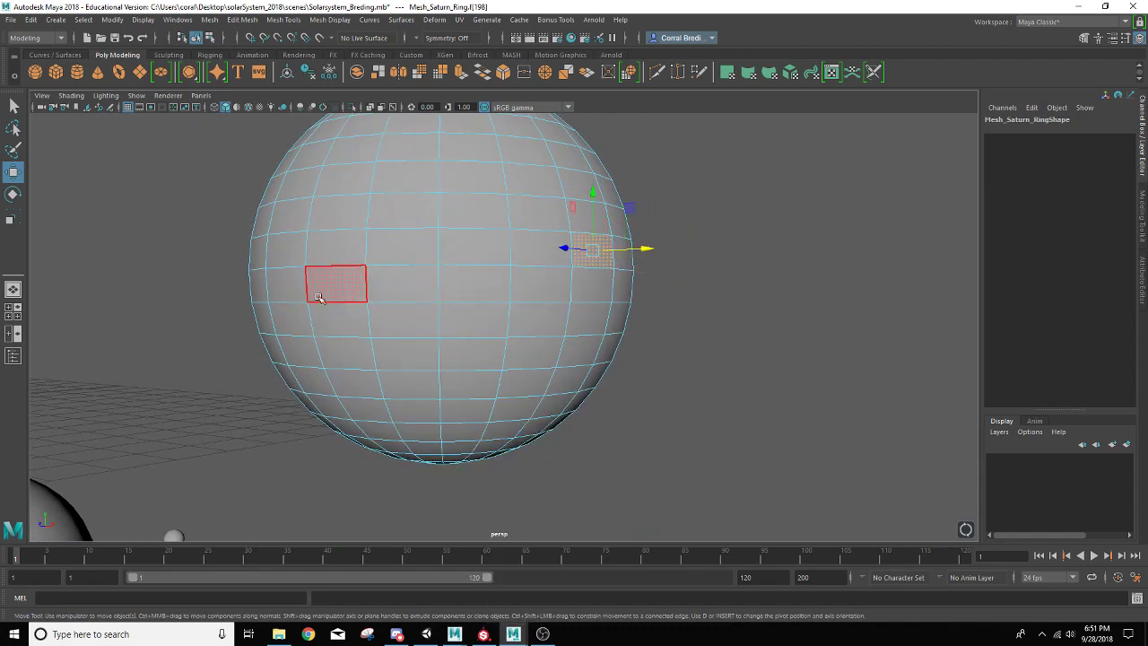
alt+drag(315, 297, 376, 300)
drag(208, 293, 847, 549)
alt+drag(240, 324, 426, 333)
scroll(426, 336, down, 2)
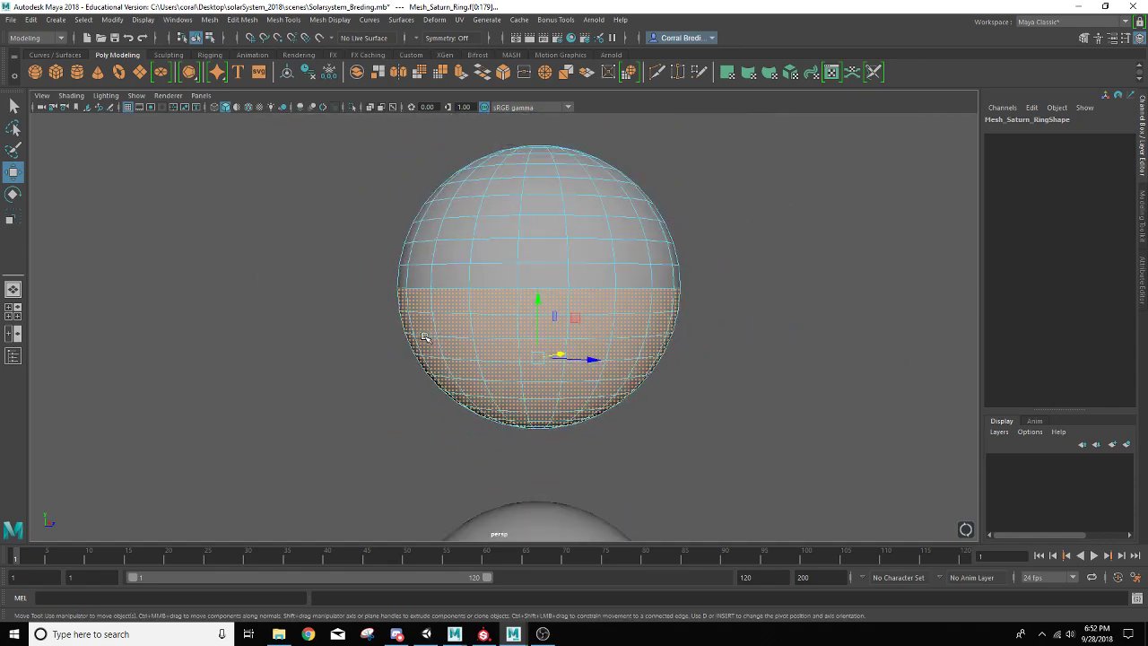
key(Delete)
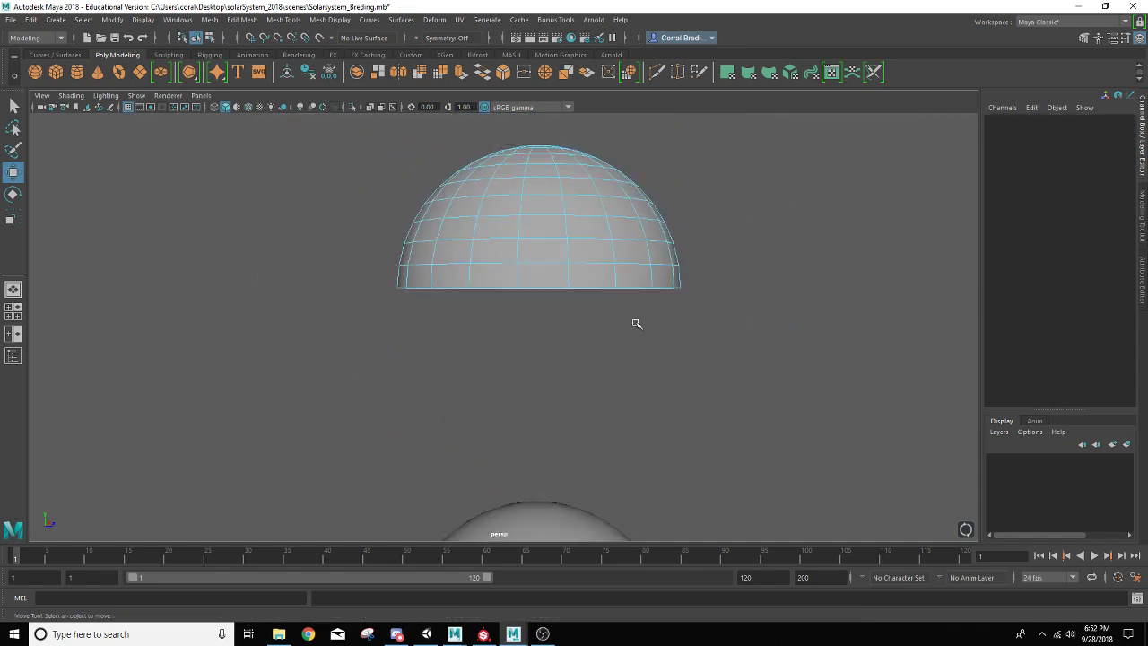
Delete the upper faces of the remaining dome, leaving a band of three face rows at its base
alt+drag(634, 321, 661, 317)
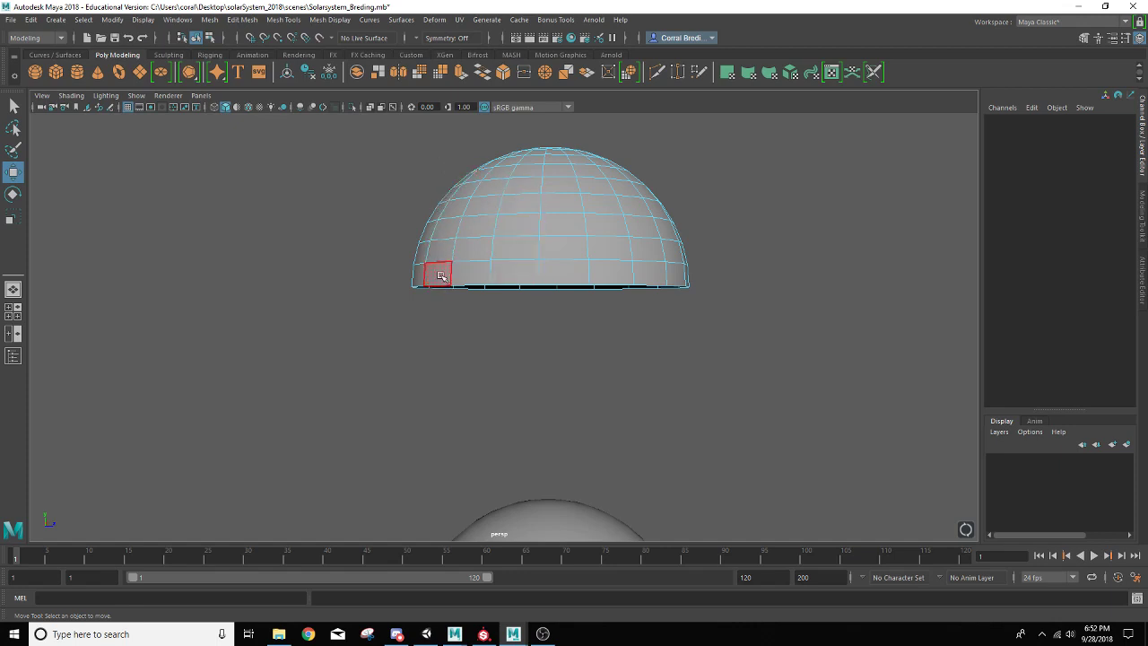
alt+drag(456, 242, 476, 287)
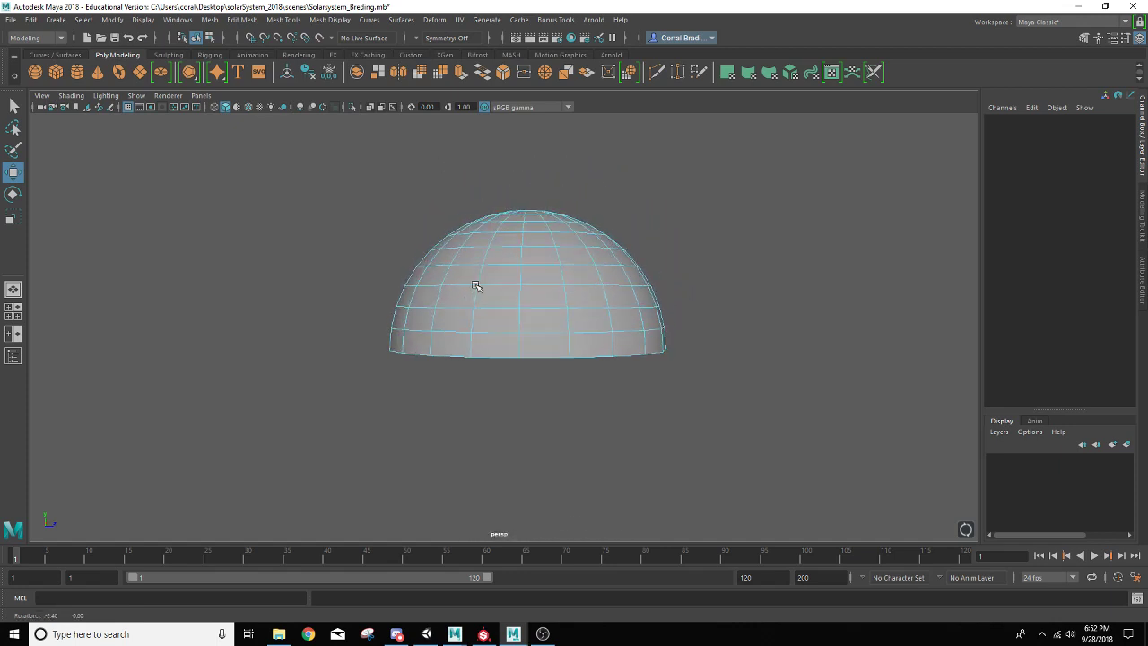
drag(341, 170, 731, 274)
alt+drag(736, 329, 655, 333)
key(Delete)
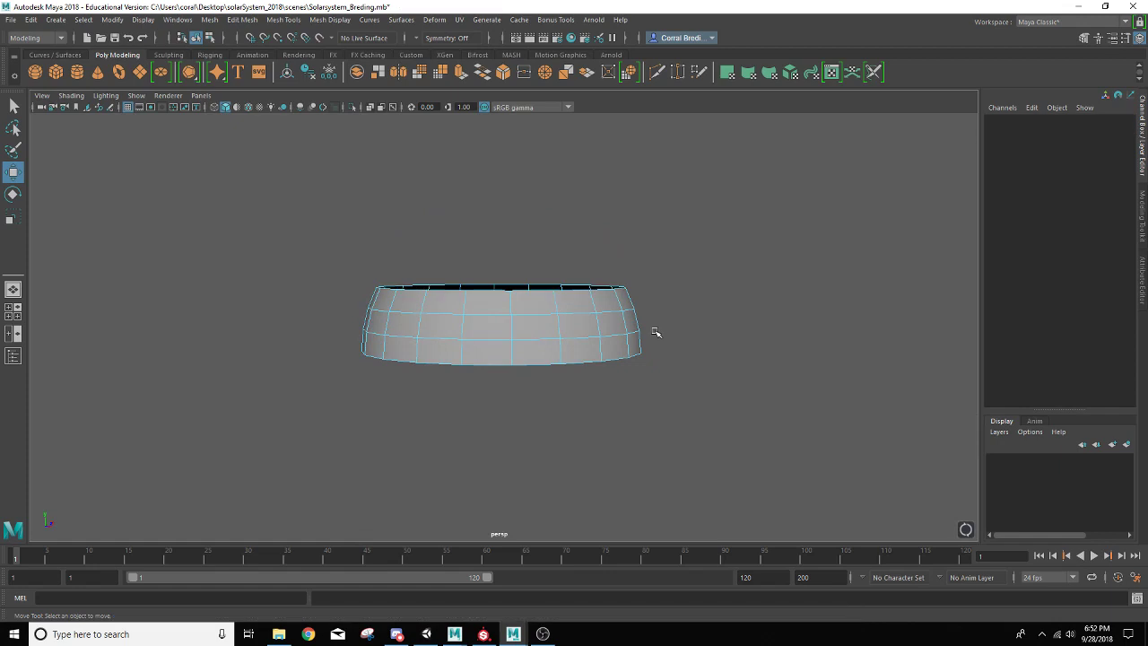
Return the Mesh_Saturn_Ring band to object mode and select the whole object above Saturn
scroll(657, 334, down, 5)
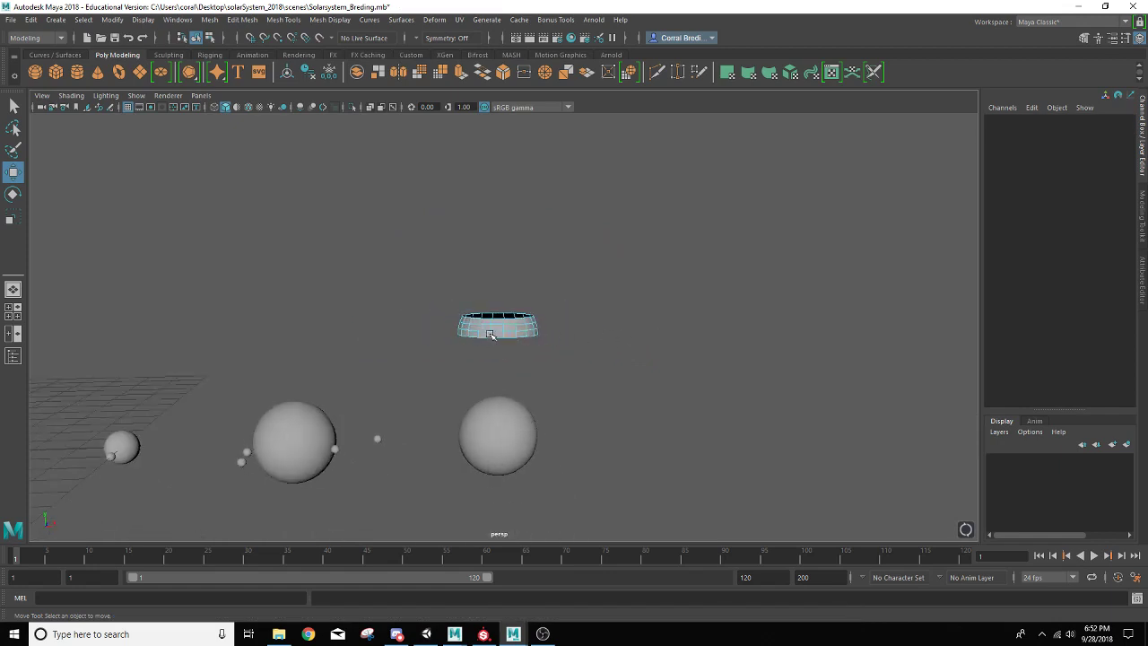
right_drag(498, 330, 513, 297)
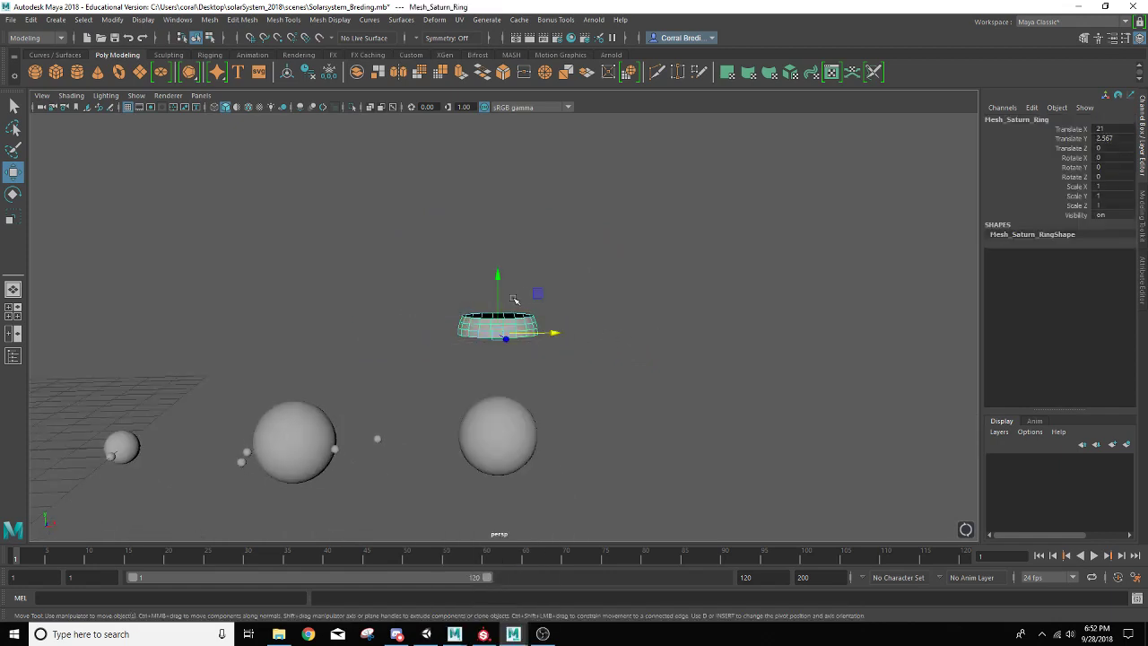
click(434, 257)
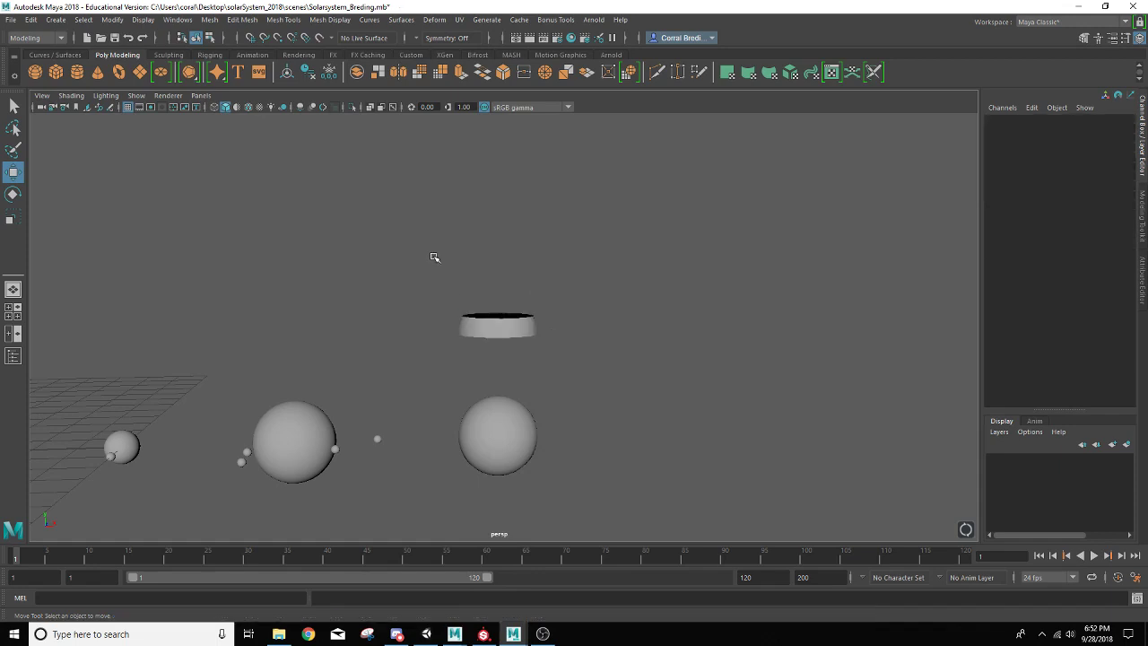
click(468, 316)
scroll(475, 309, down, 2)
scroll(475, 309, up, 6)
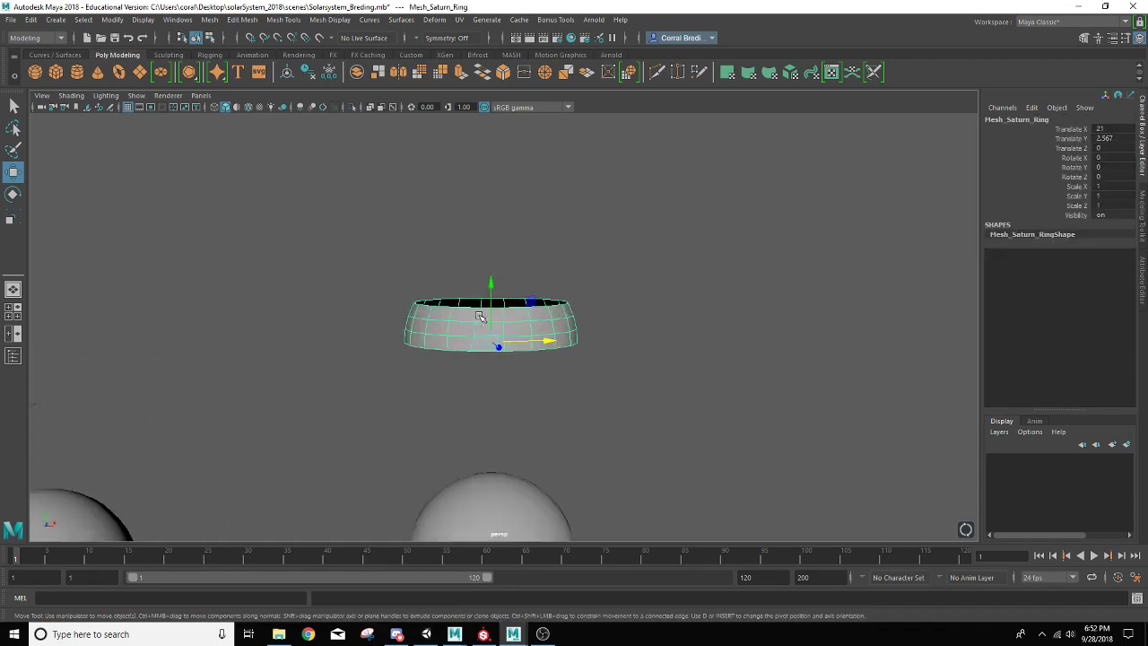
right_drag(451, 289, 476, 280)
Flatten the Mesh_Saturn_Ring band vertically into a thin ring with Scale Y about 0.014
key(r)
drag(491, 286, 496, 344)
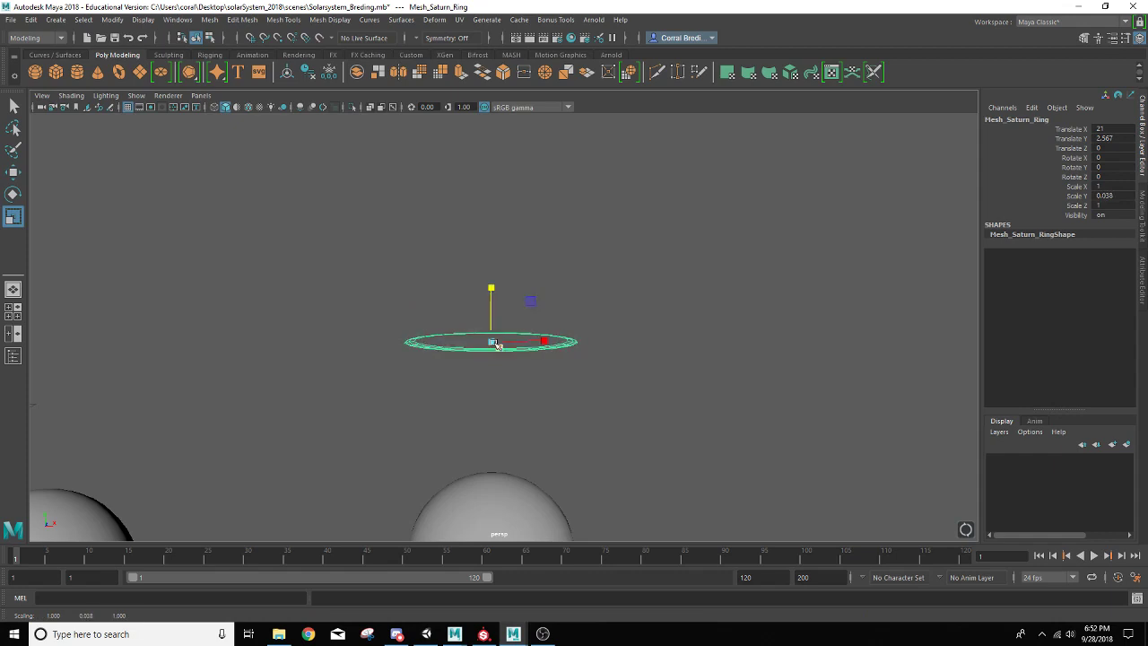
key(f)
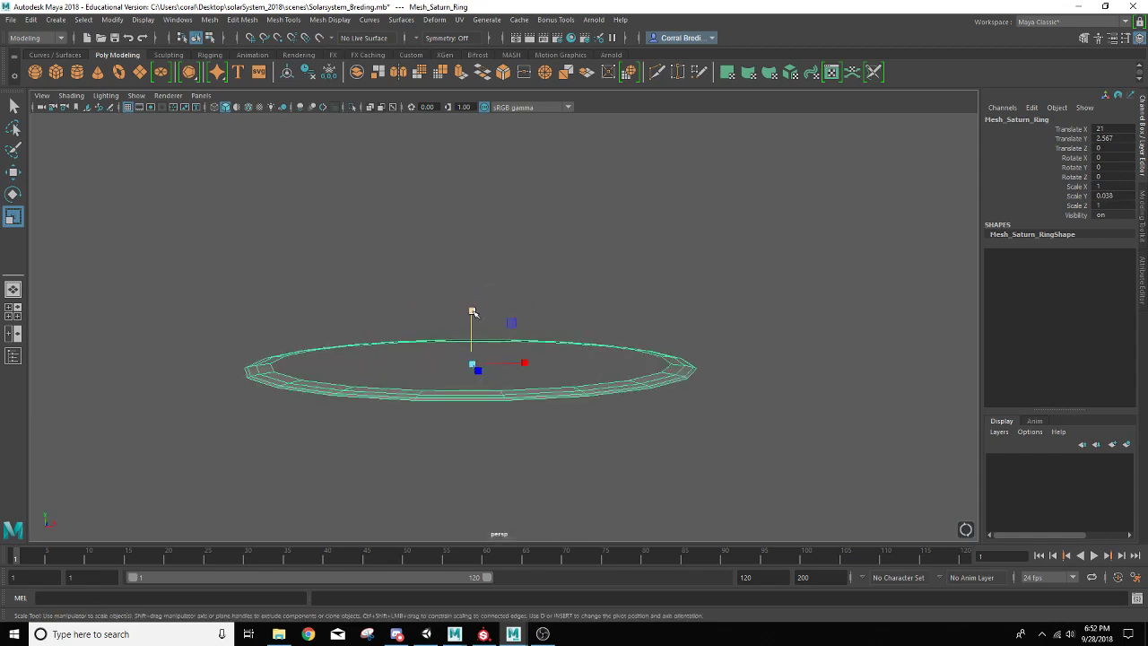
key(ctrl+z)
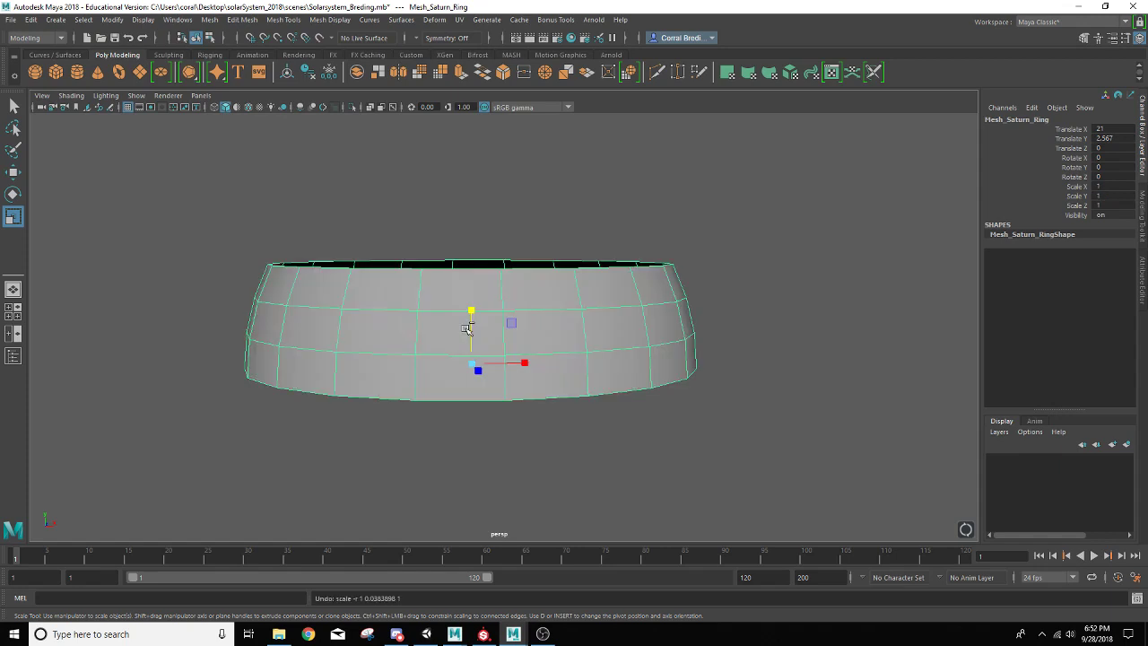
alt+drag(434, 338, 343, 393)
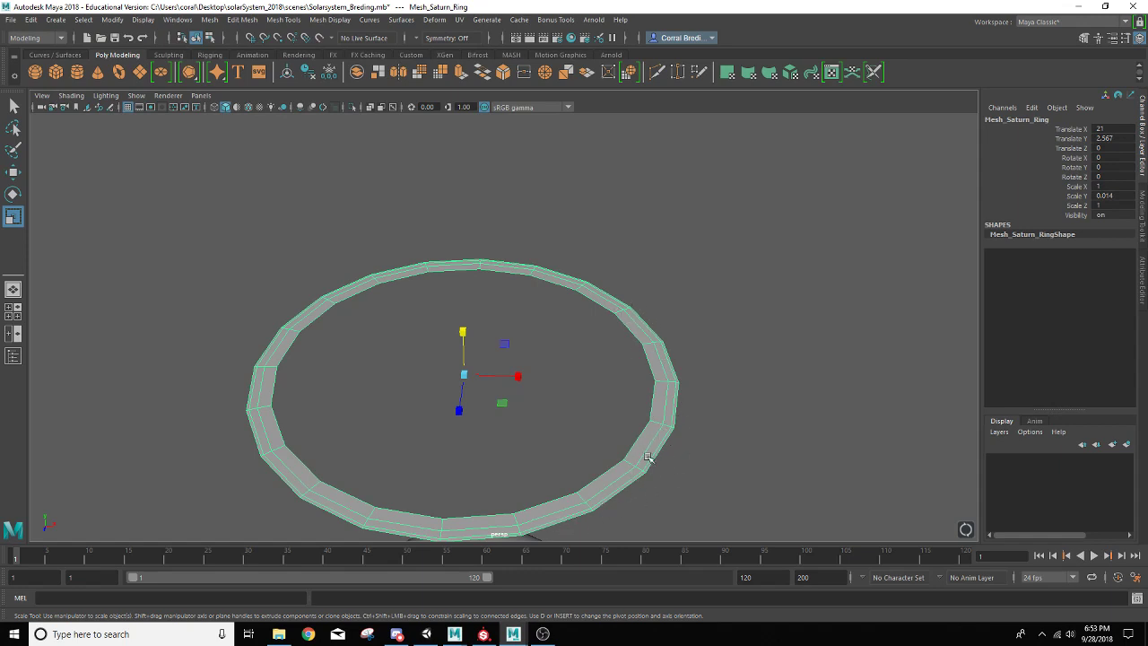
Select the outer edge loop of Mesh_Saturn_Ring and scale it outward uniformly to widen the ring
right_drag(664, 397, 664, 249)
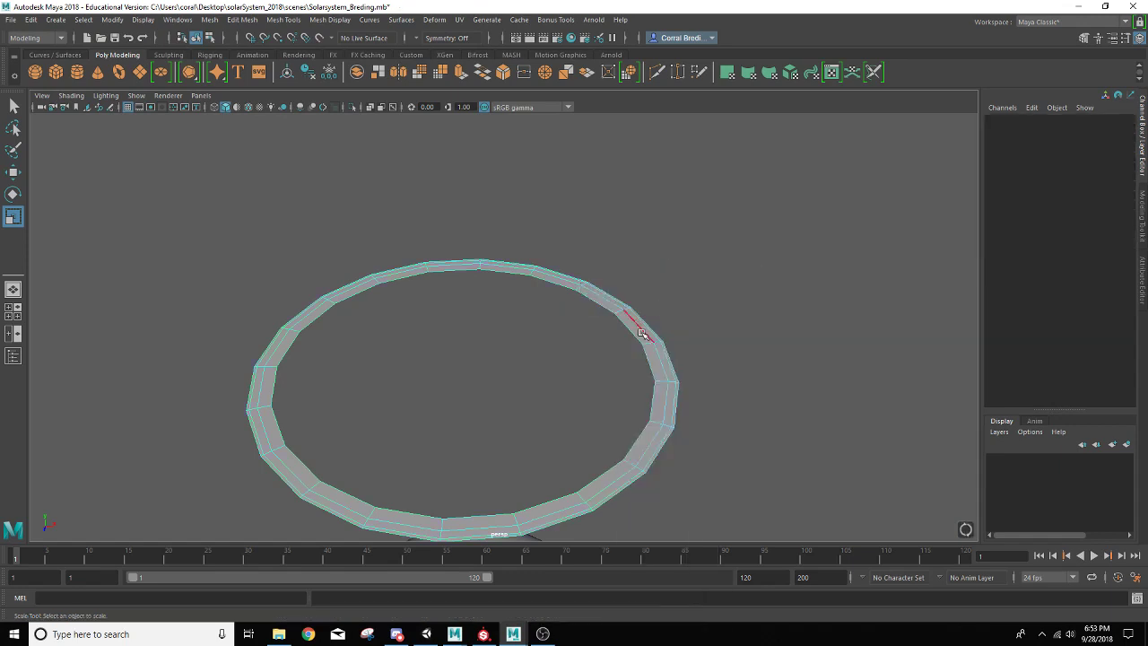
click(652, 326)
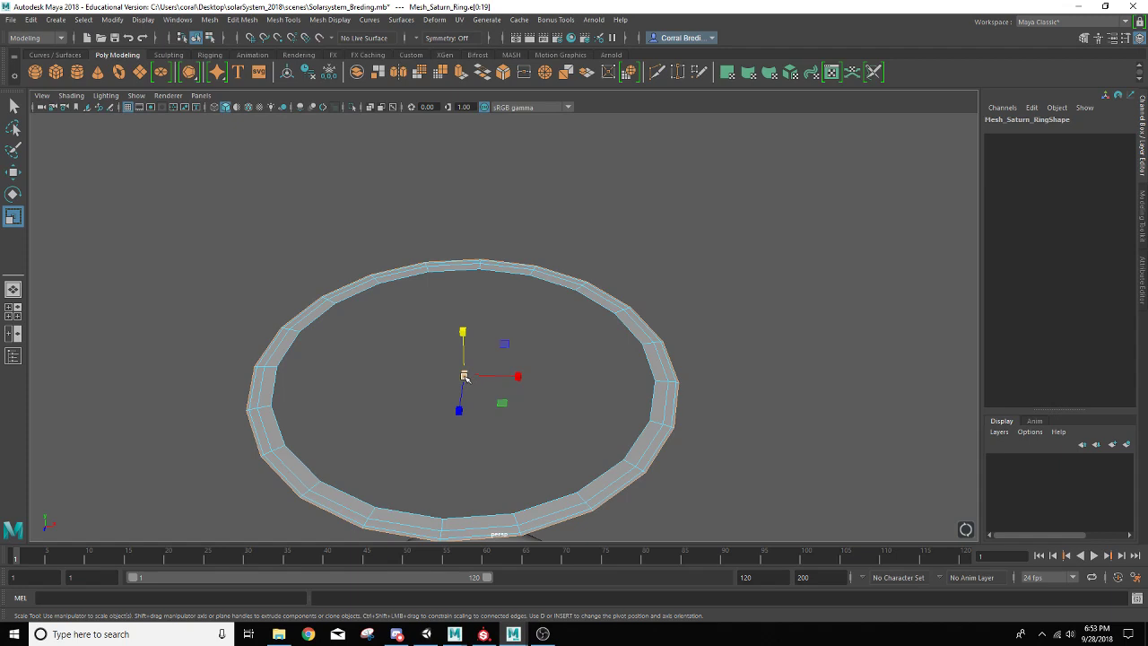
drag(465, 375, 542, 377)
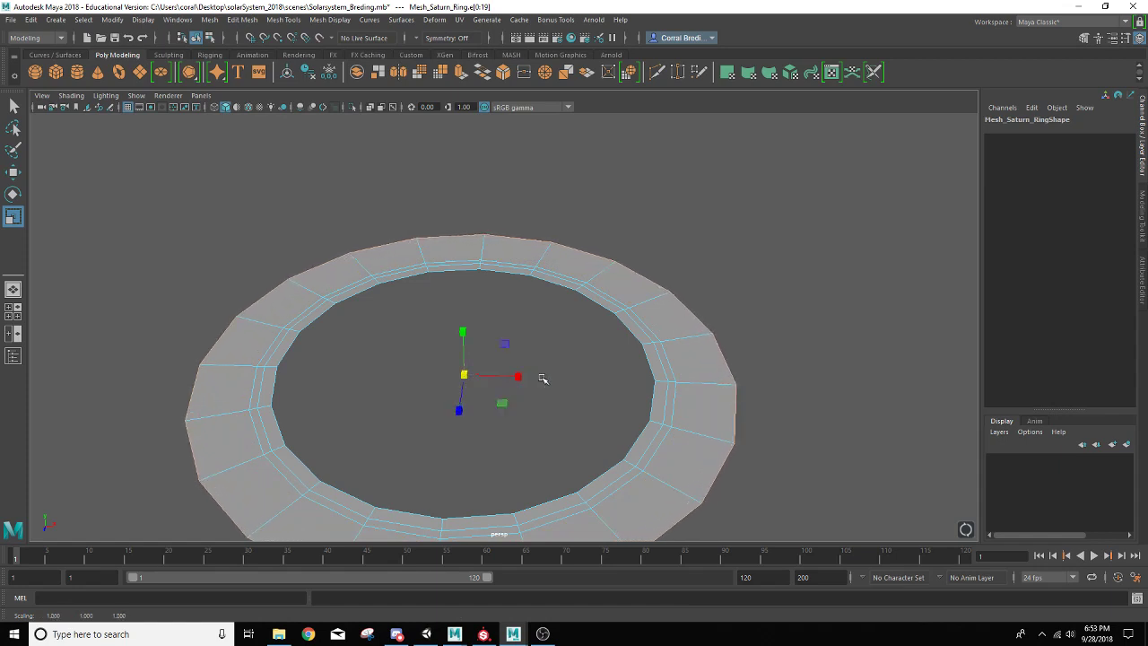
Scale the ring's two middle edge loops outward to space its three rows of faces evenly
double_click(672, 368)
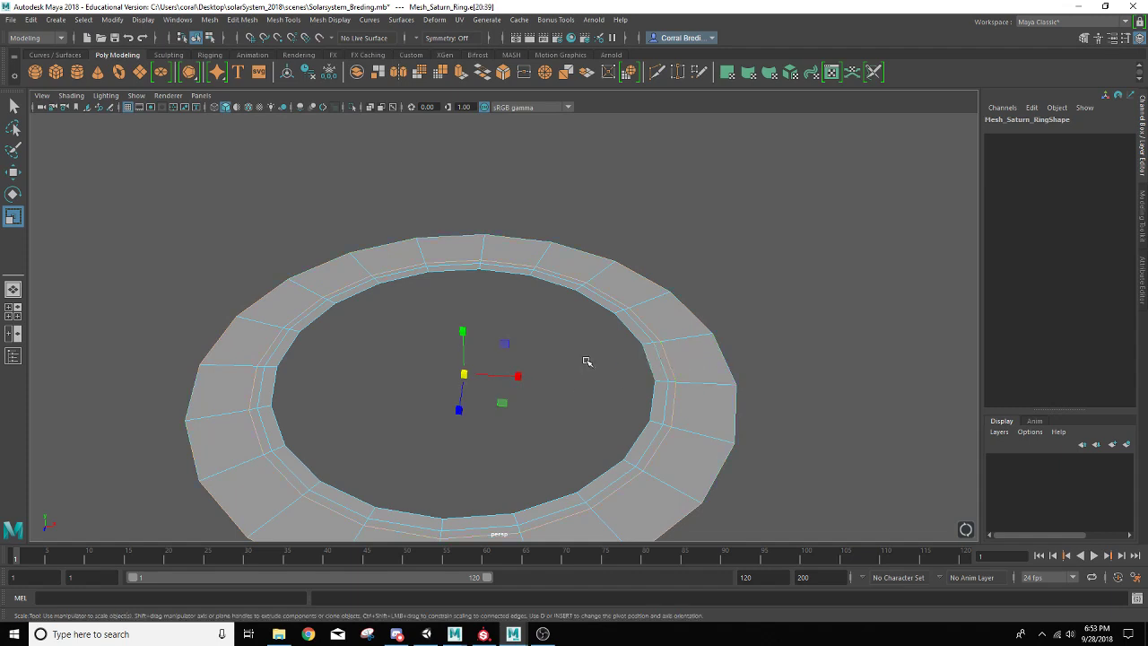
mouse_move(462, 375)
mouse_down()
mouse_move(538, 381)
mouse_move(511, 391)
mouse_move(469, 376)
mouse_move(480, 375)
mouse_up()
double_click(666, 402)
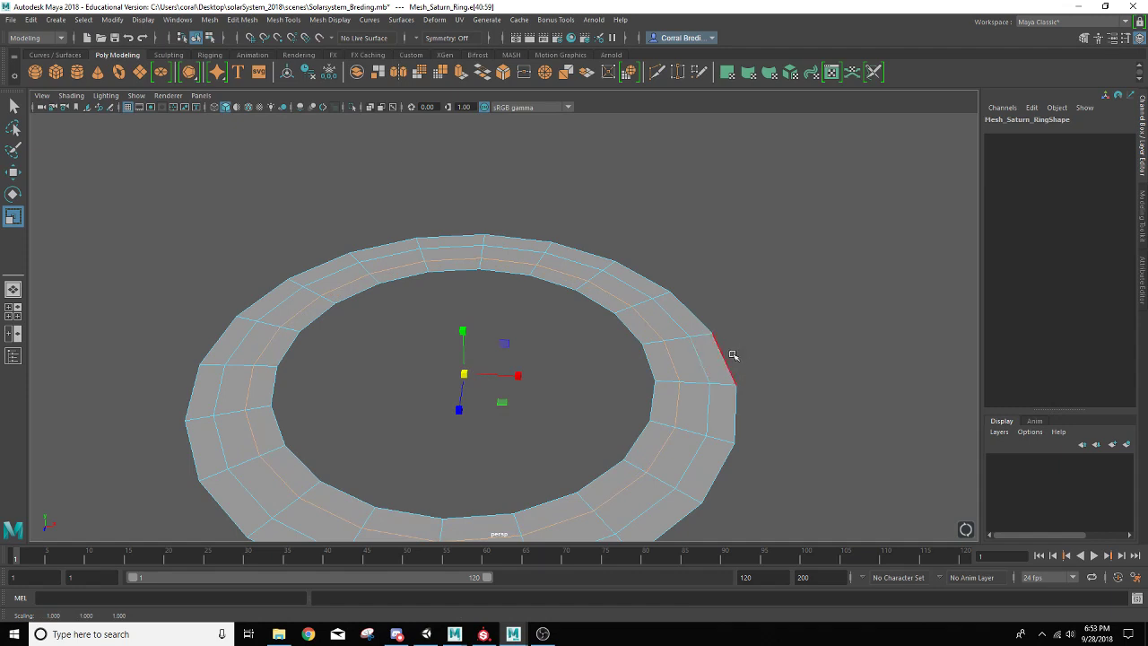
Try scaling the ring's outer edge loop inward, and undo that scaling
click(733, 355)
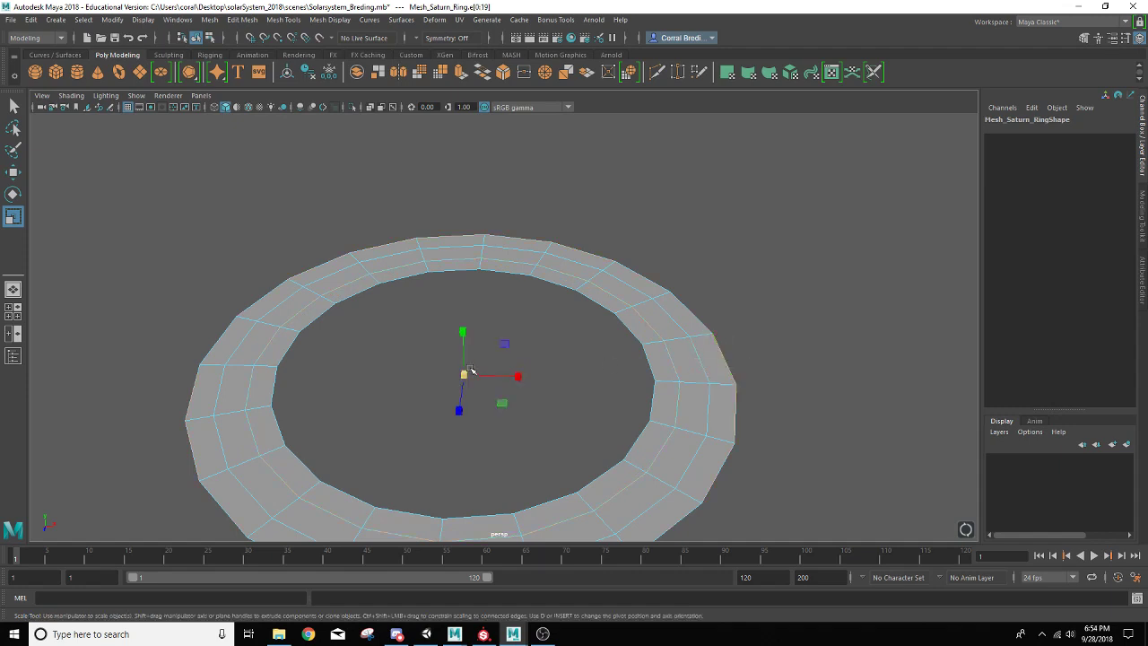
drag(462, 376, 463, 299)
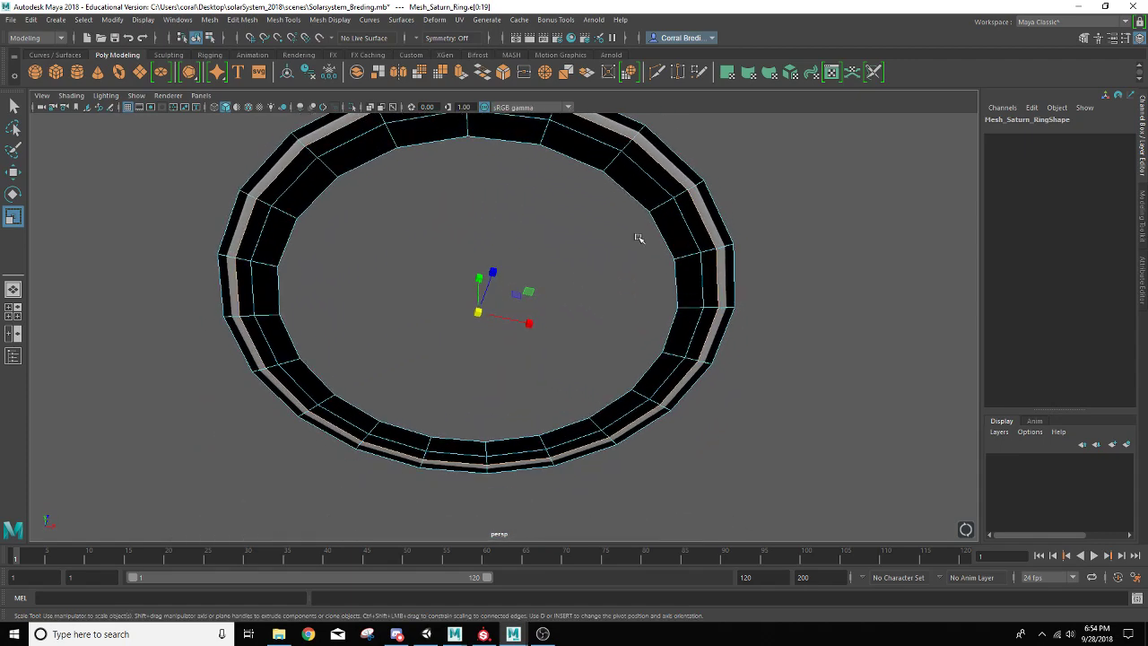
alt+drag(682, 218, 674, 305)
key(ctrl+z)
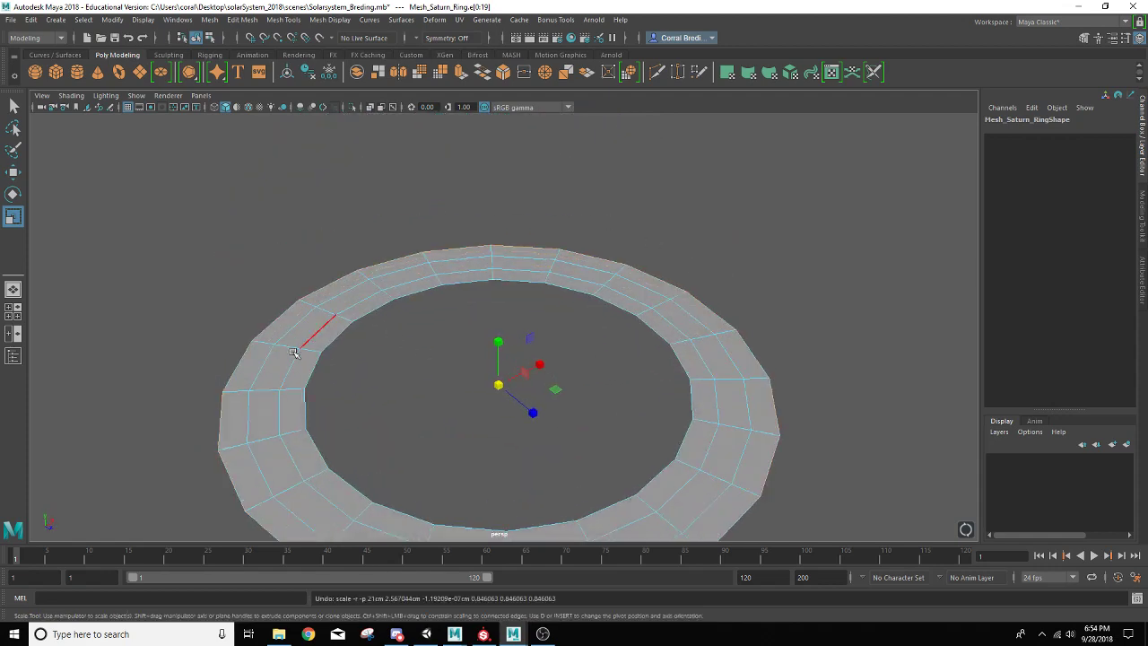
Return Mesh_Saturn_Ring to object mode and lower it around Saturn's equator, to a Translate Y of about -0.004
alt+drag(549, 376, 509, 368)
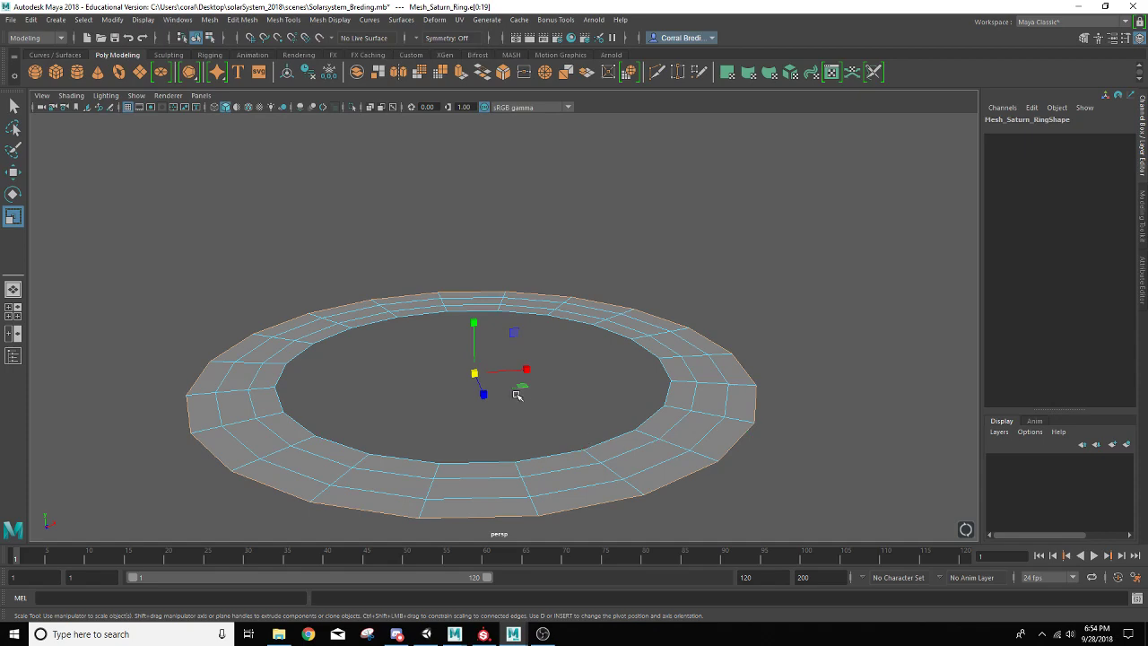
mouse_move(318, 423)
alt+mouse_down()
mouse_move(285, 405)
mouse_move(309, 405)
alt+mouse_up()
scroll(324, 398, down, 5)
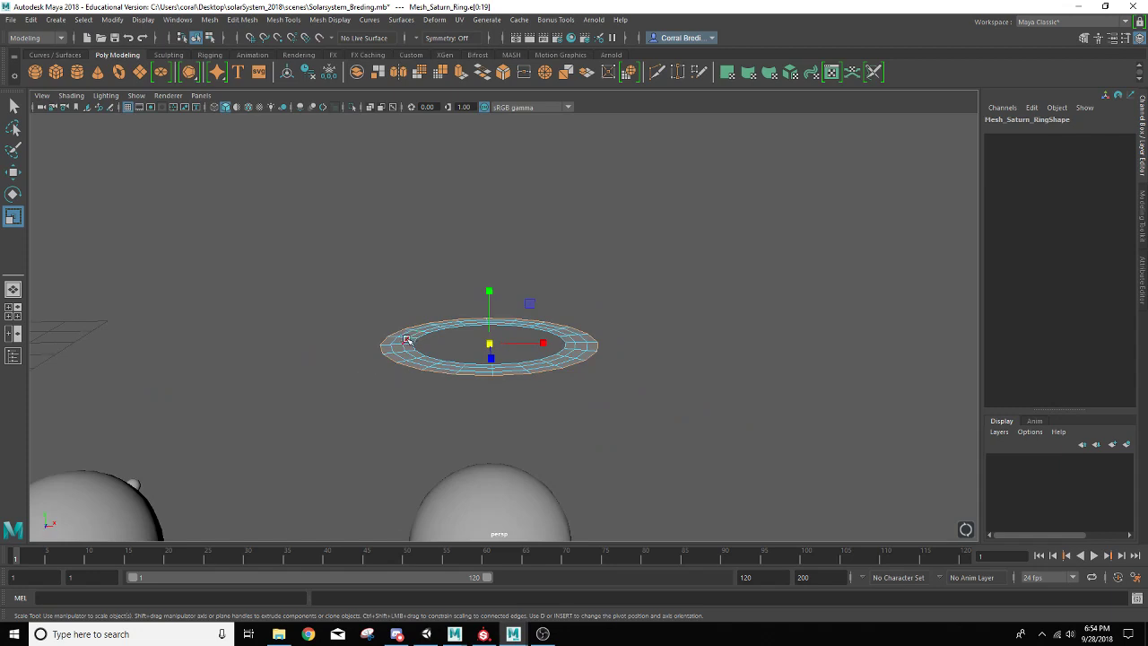
scroll(406, 340, up, 3)
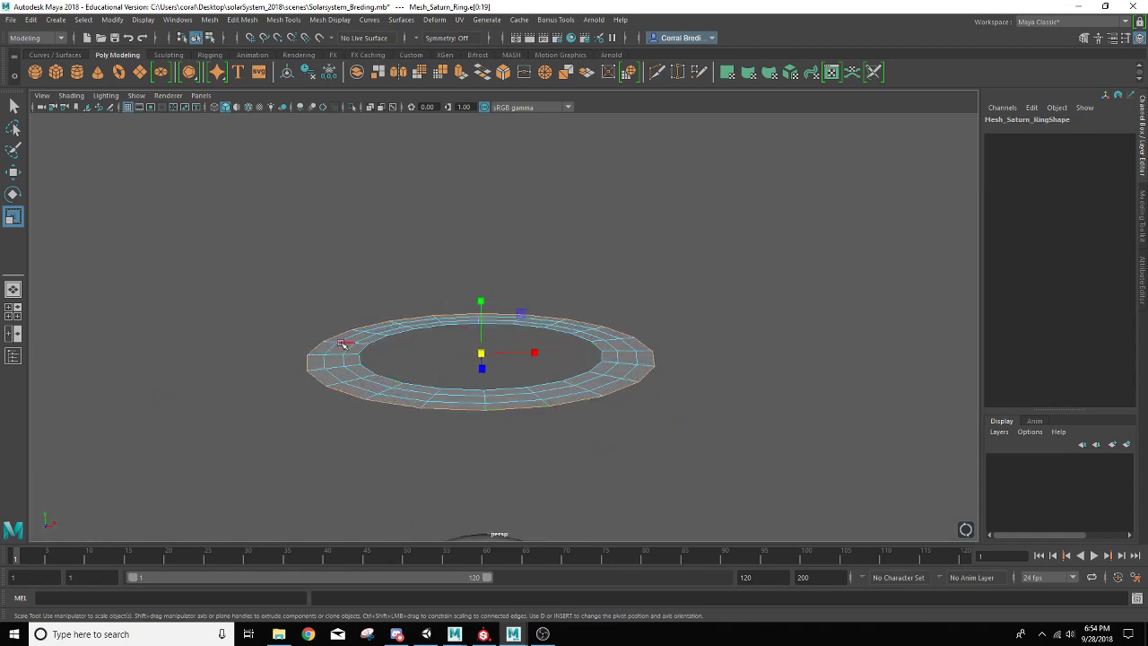
scroll(591, 450, down, 3)
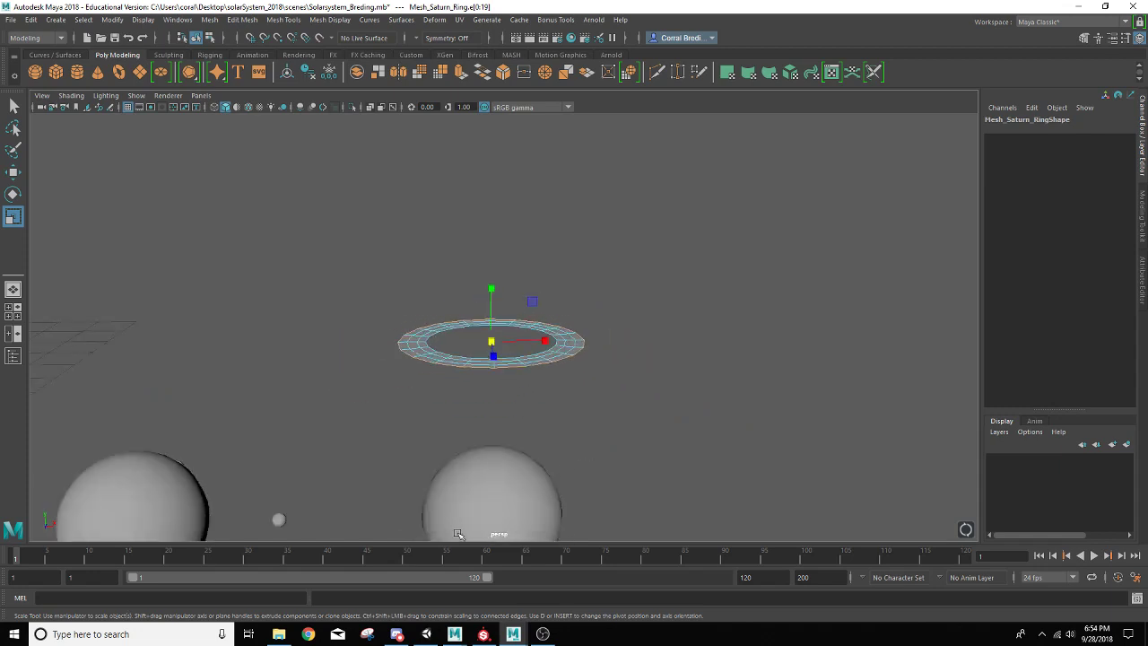
alt+drag(465, 460, 429, 395)
right_drag(421, 289, 455, 256)
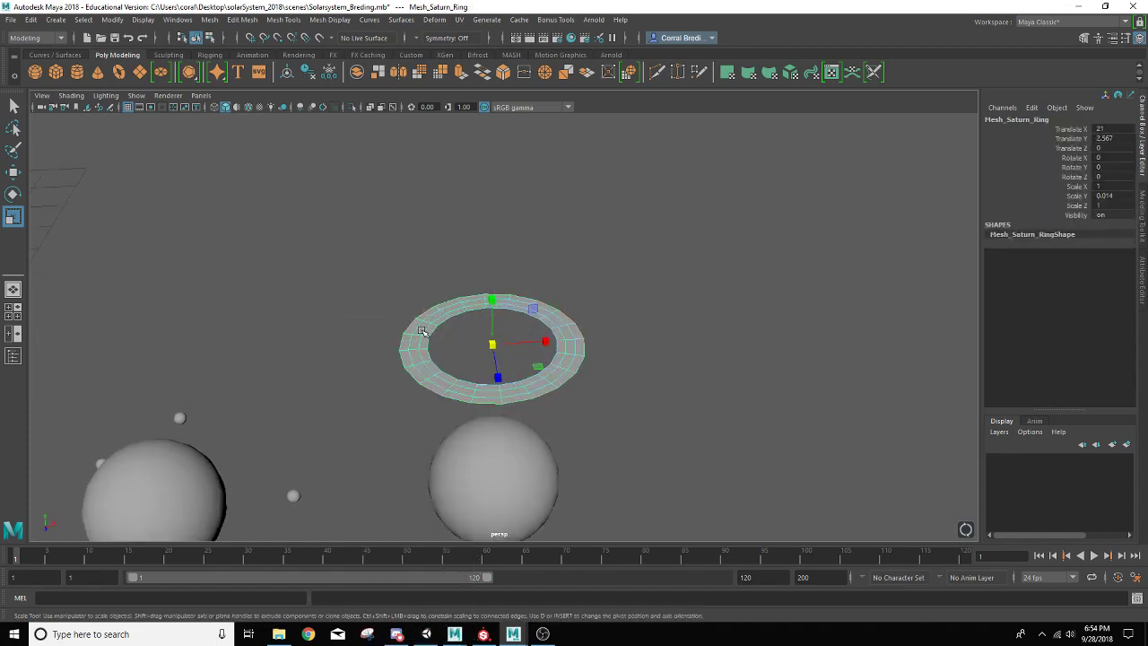
key(w)
alt+drag(551, 409, 525, 394)
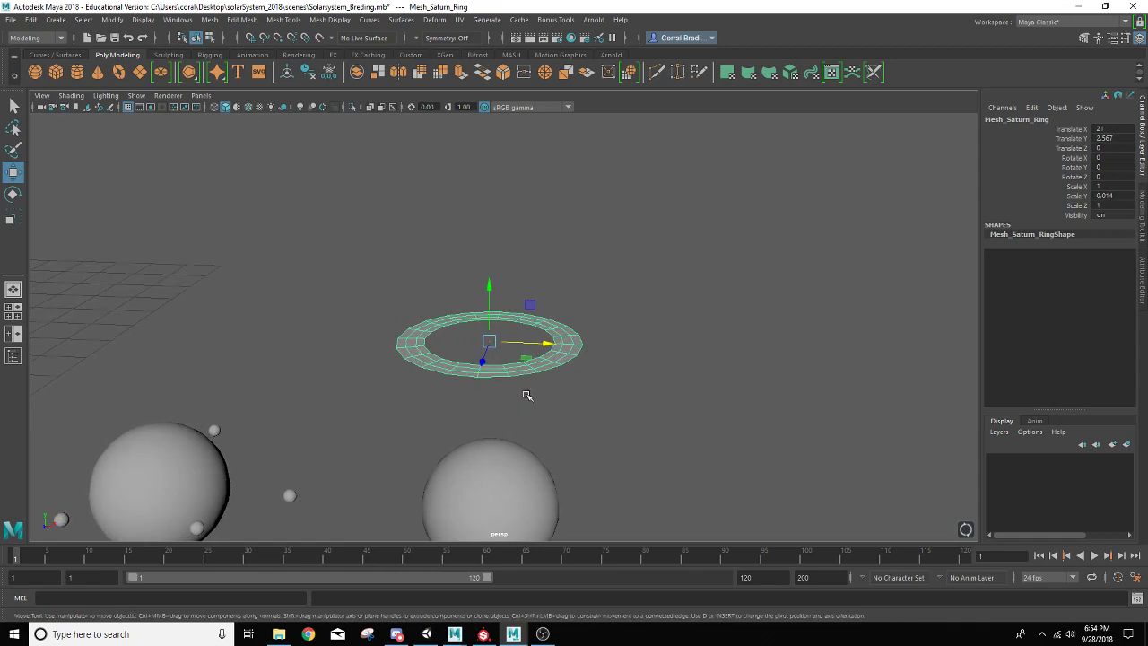
drag(487, 283, 470, 369)
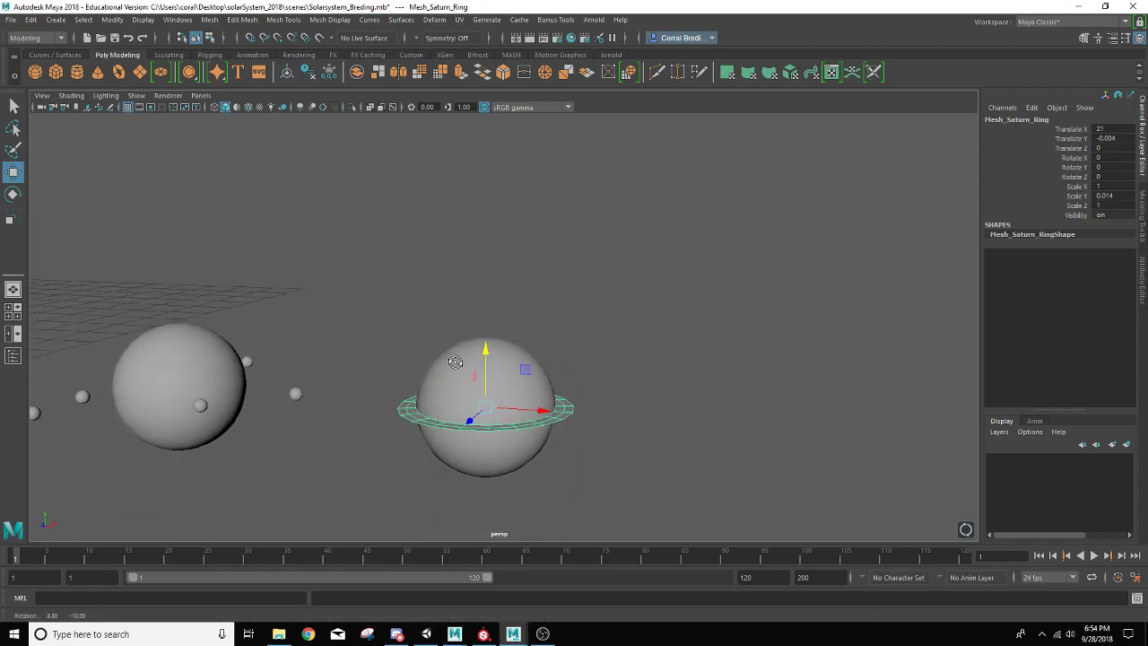
Enlarge the whole ring uniformly to a Scale X and Z of about 1.359, and dismiss the antivirus notification
key(r)
alt+drag(470, 418, 566, 428)
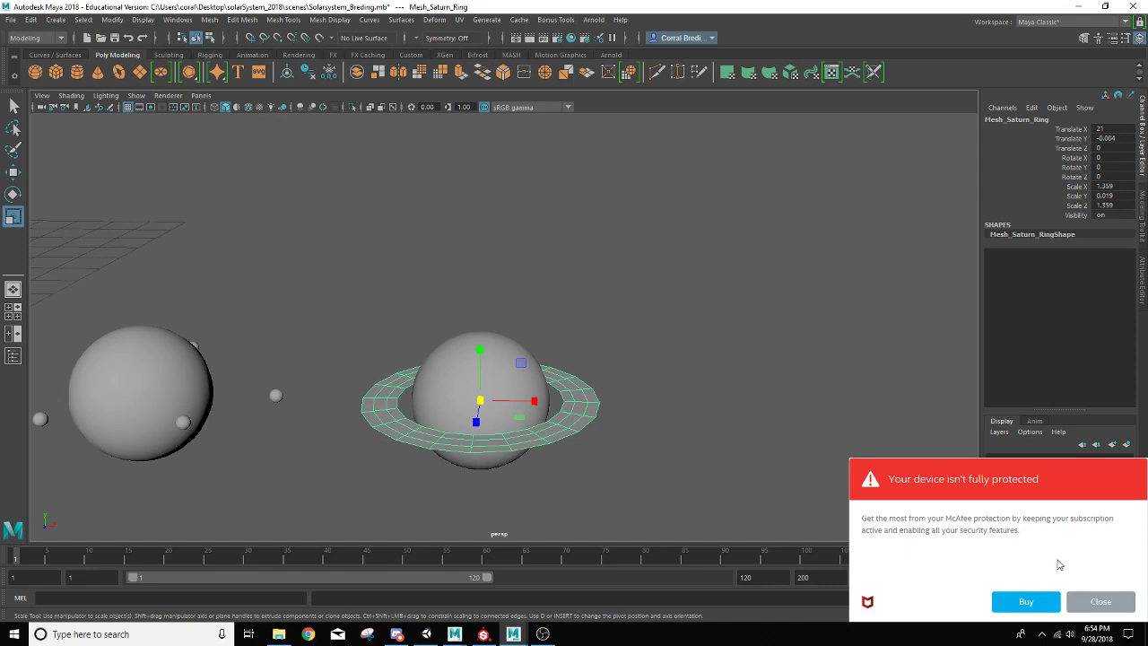
click(1100, 601)
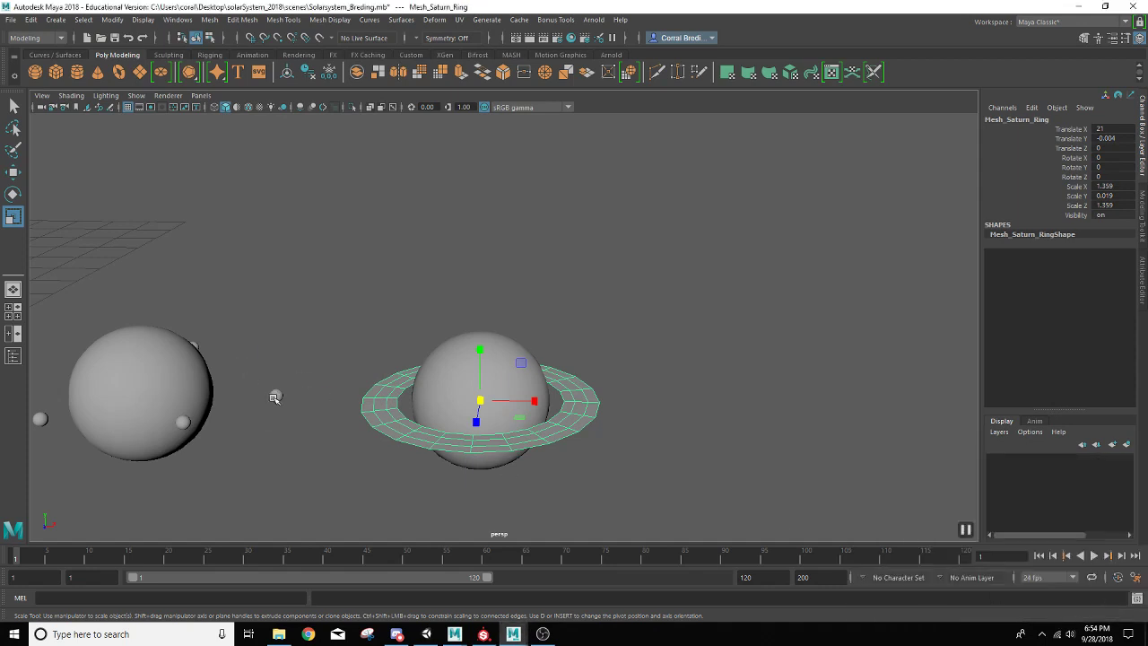
Duplicate Mesh_Moon8 and, in the top view, snap the copy beside Saturn's ring at Translate X 20, Z -2
click(274, 398)
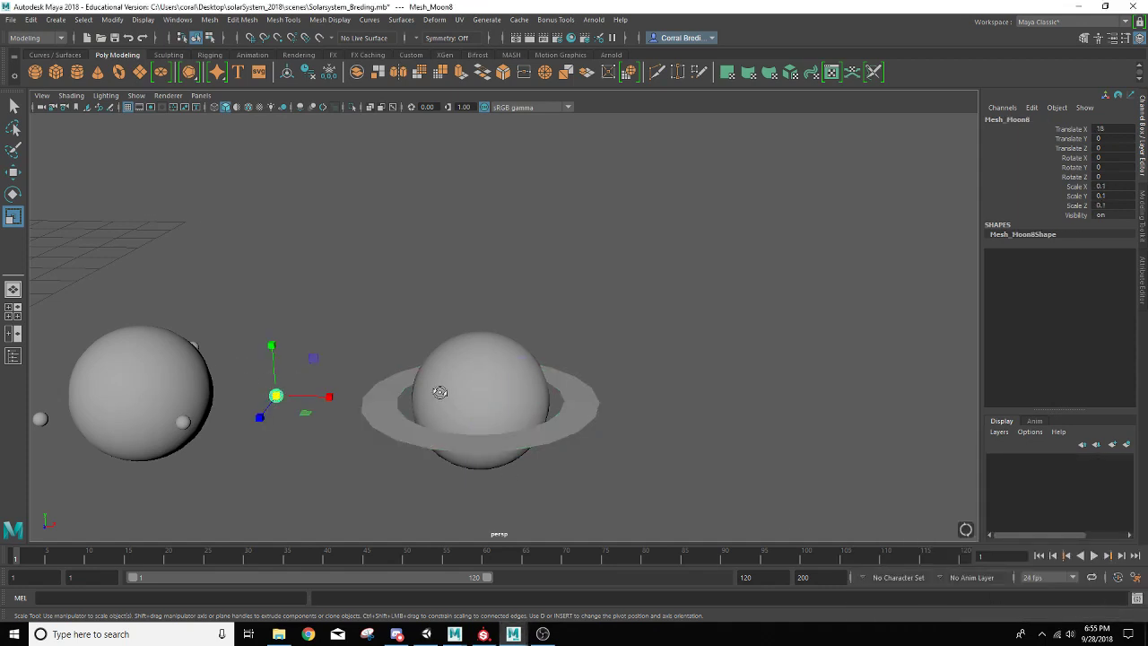
alt+drag(439, 392, 352, 406)
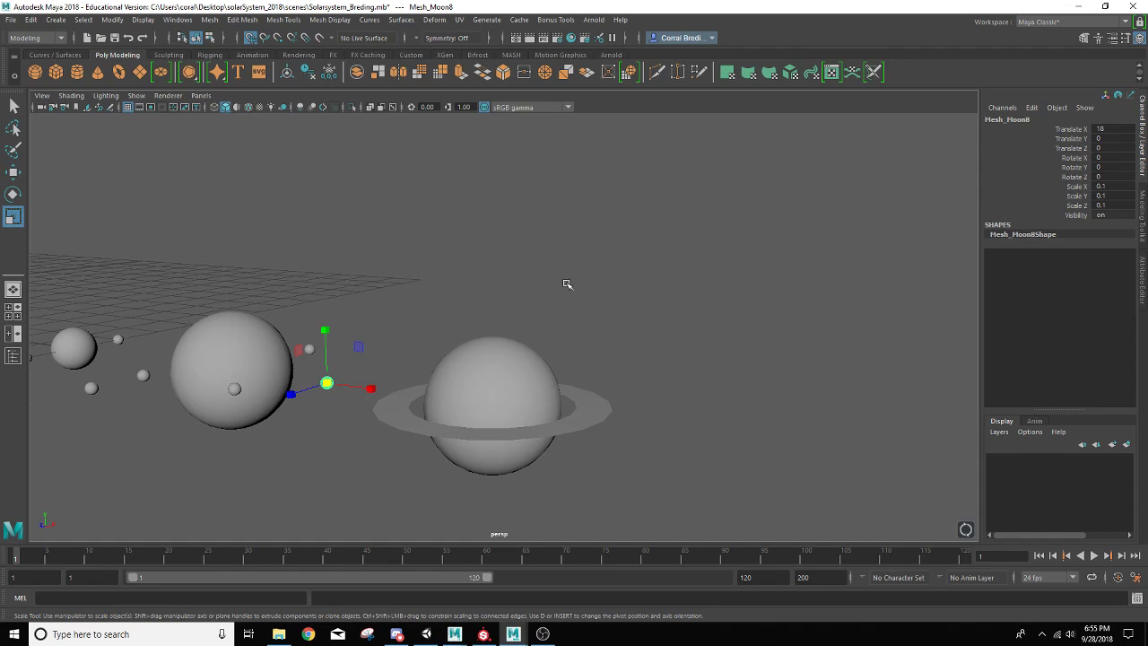
key(space)
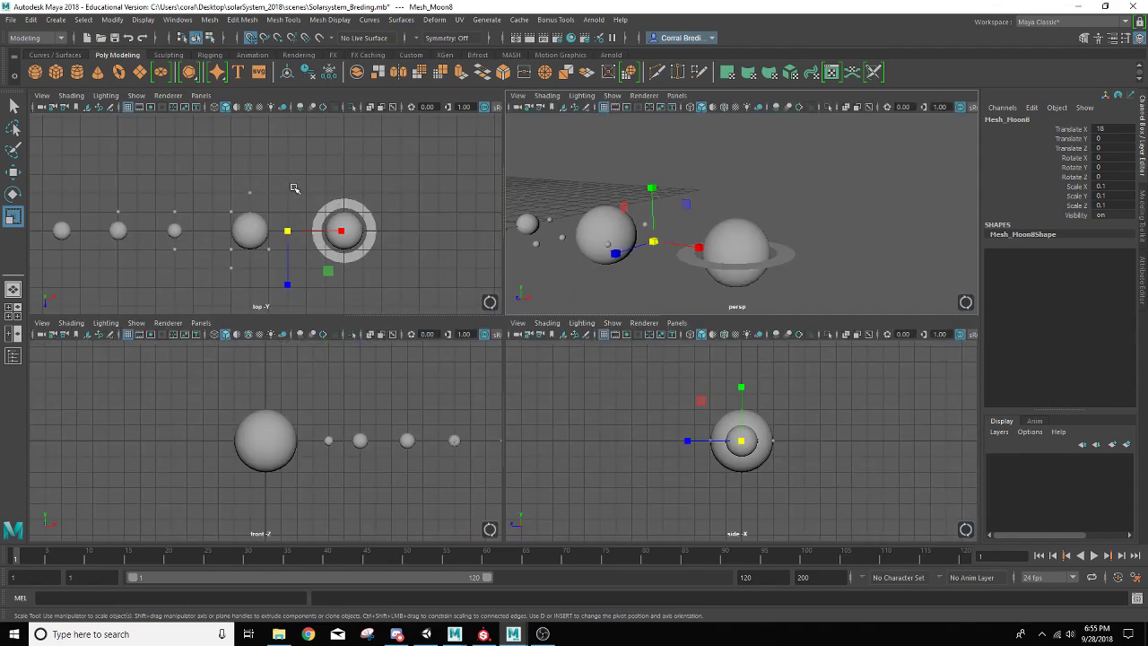
key(space)
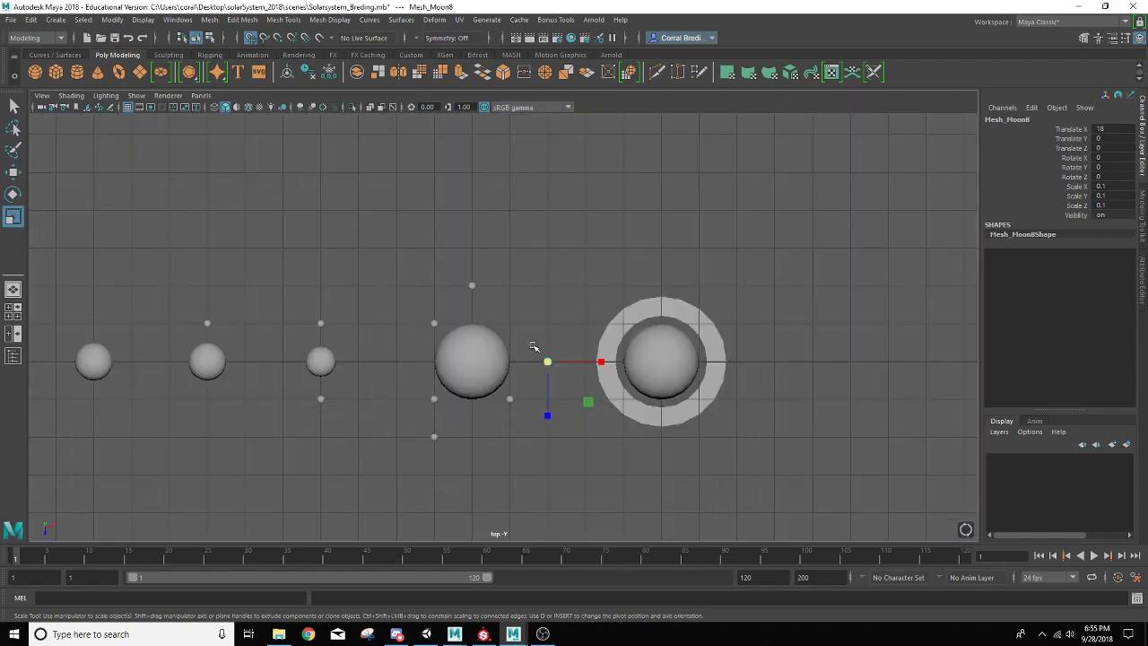
alt+middle_drag(534, 346, 398, 322)
key(ctrl+d)
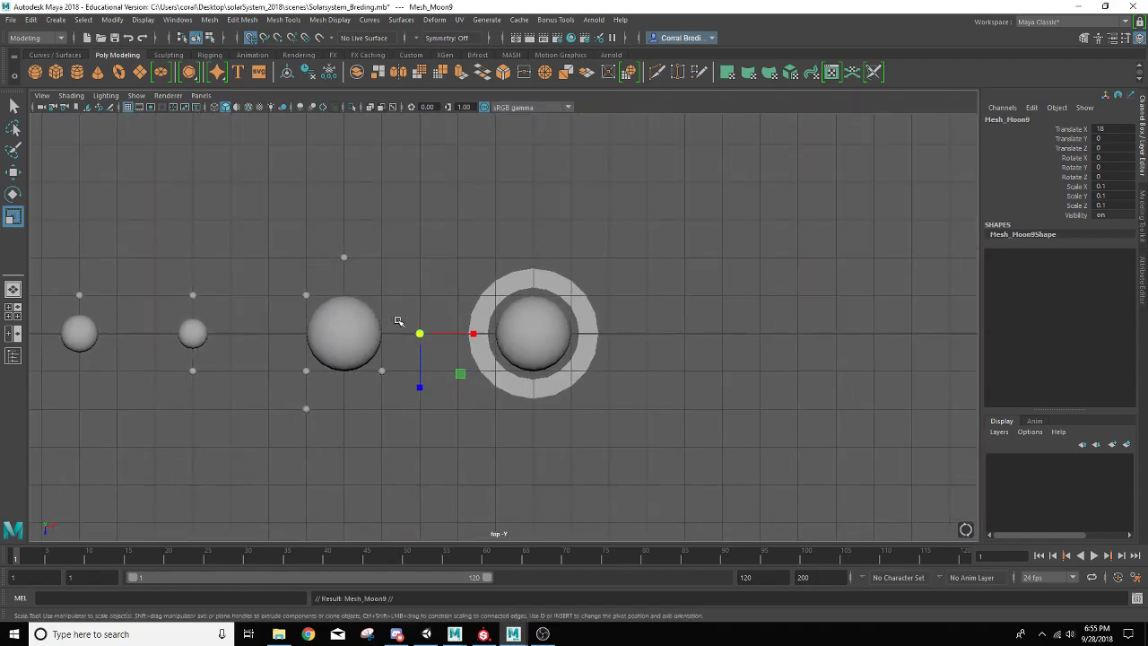
key(w)
drag(422, 337, 510, 264)
scroll(509, 264, up, 3)
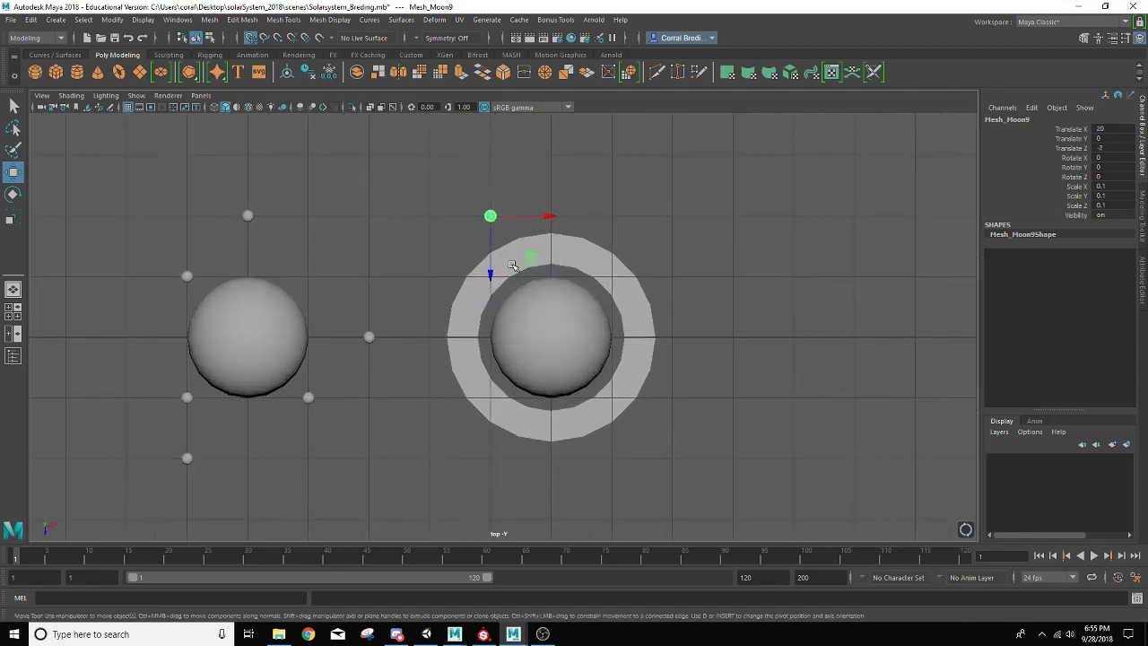
Duplicate two more moons around Saturn, placing them at Translate X 20, Z 2 and Translate X 23, Z 1
key(ctrl+d)
drag(490, 238, 669, 397)
key(ctrl+d)
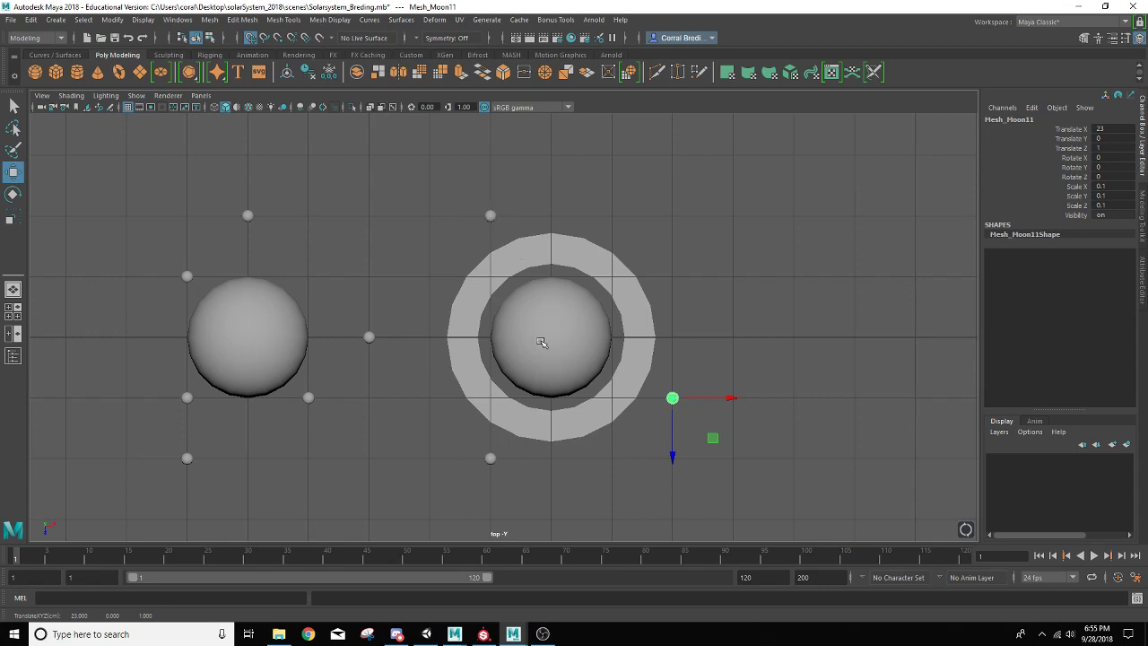
Duplicate the Mesh_Saturn sphere and move the copy along the planet row to Translate X 26
right_click(550, 288)
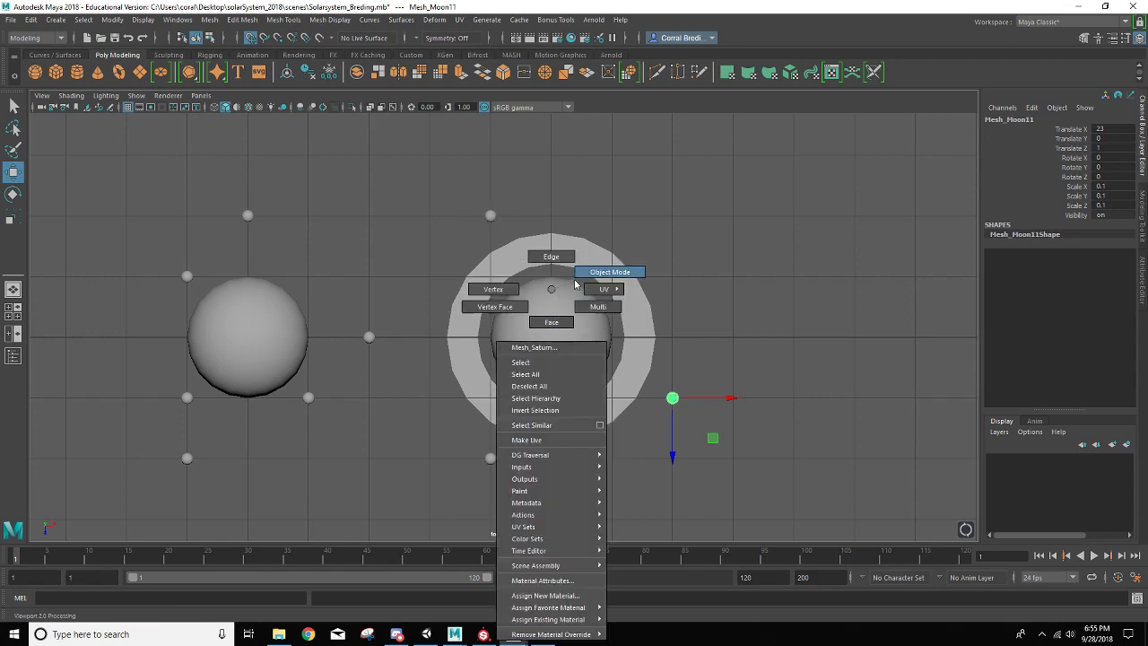
click(551, 350)
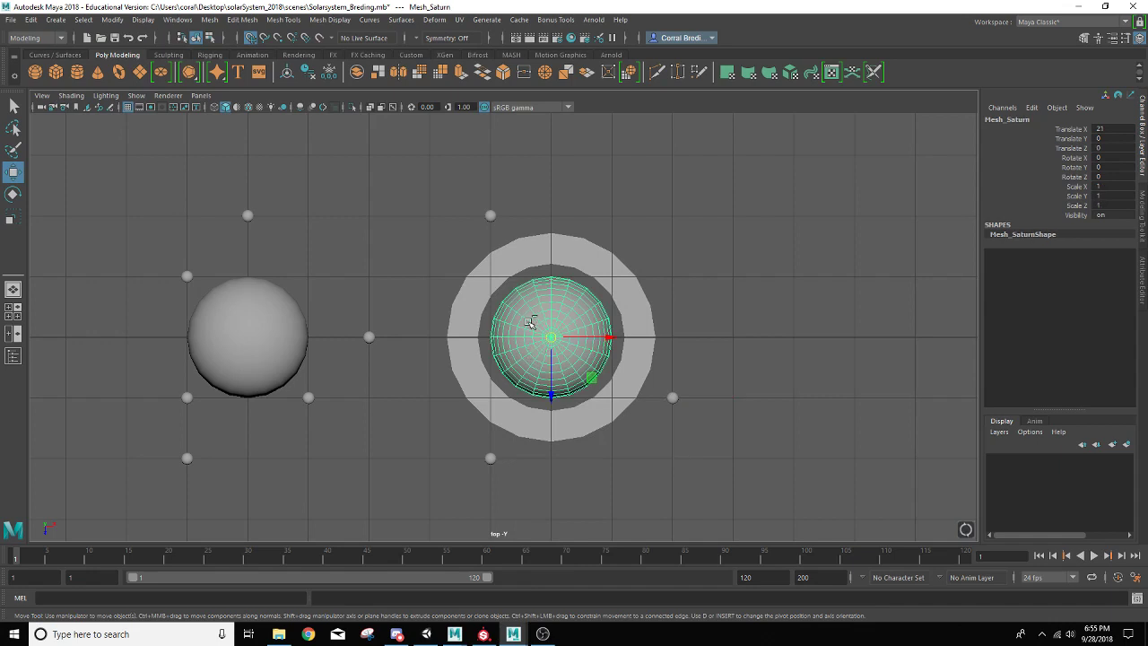
key(ctrl+d)
drag(586, 337, 786, 338)
scroll(803, 337, up, 1)
alt+middle_drag(803, 337, 646, 345)
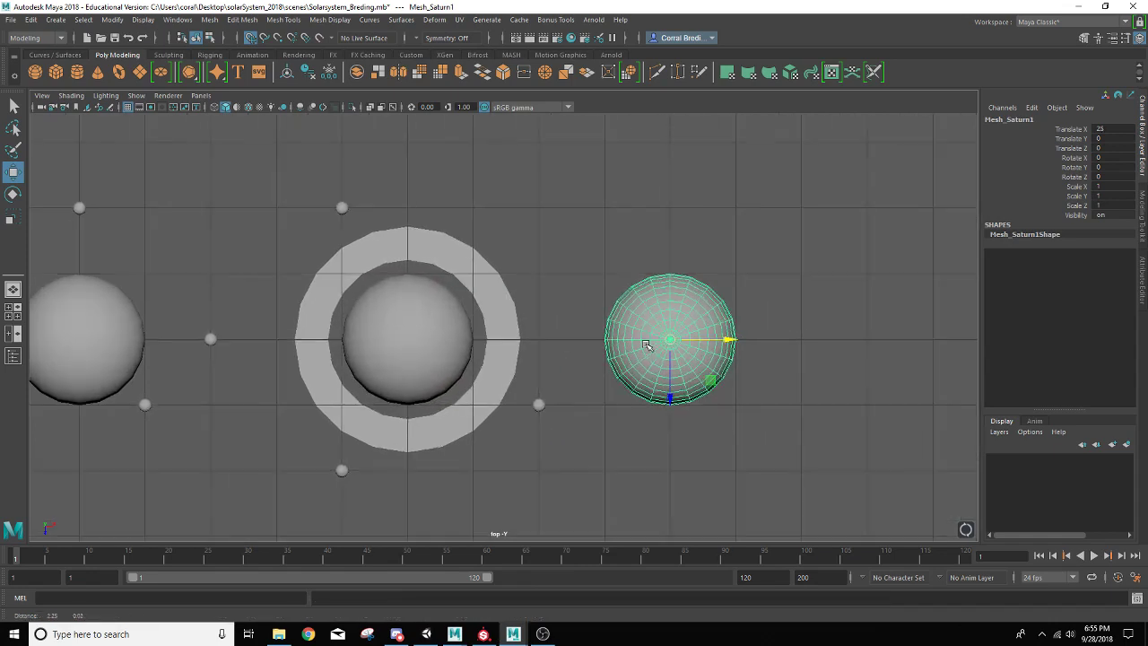
drag(646, 345, 737, 337)
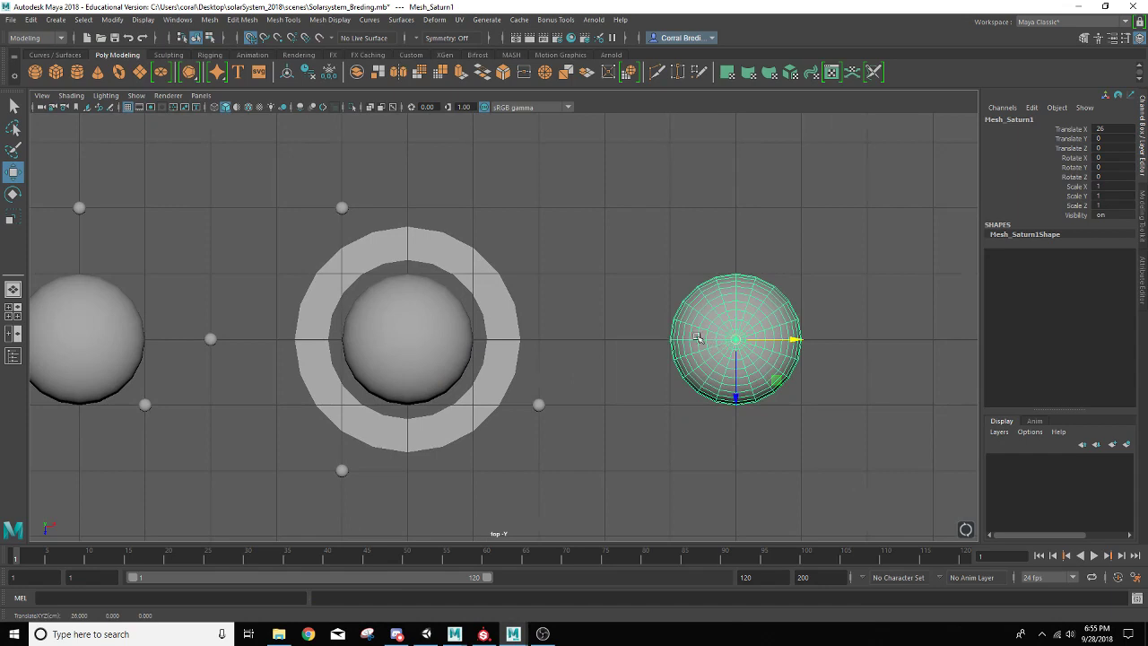
Set Scale X, Y and Z of the original Mesh_Saturn sphere to 0.9
alt+middle_drag(698, 337, 515, 326)
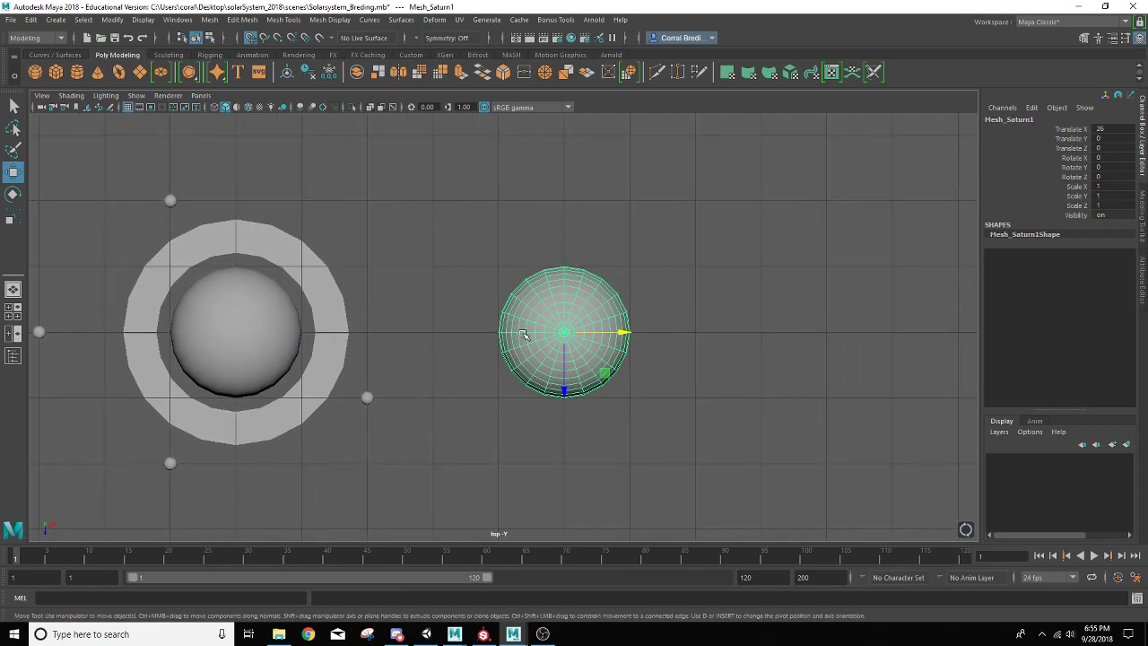
click(241, 357)
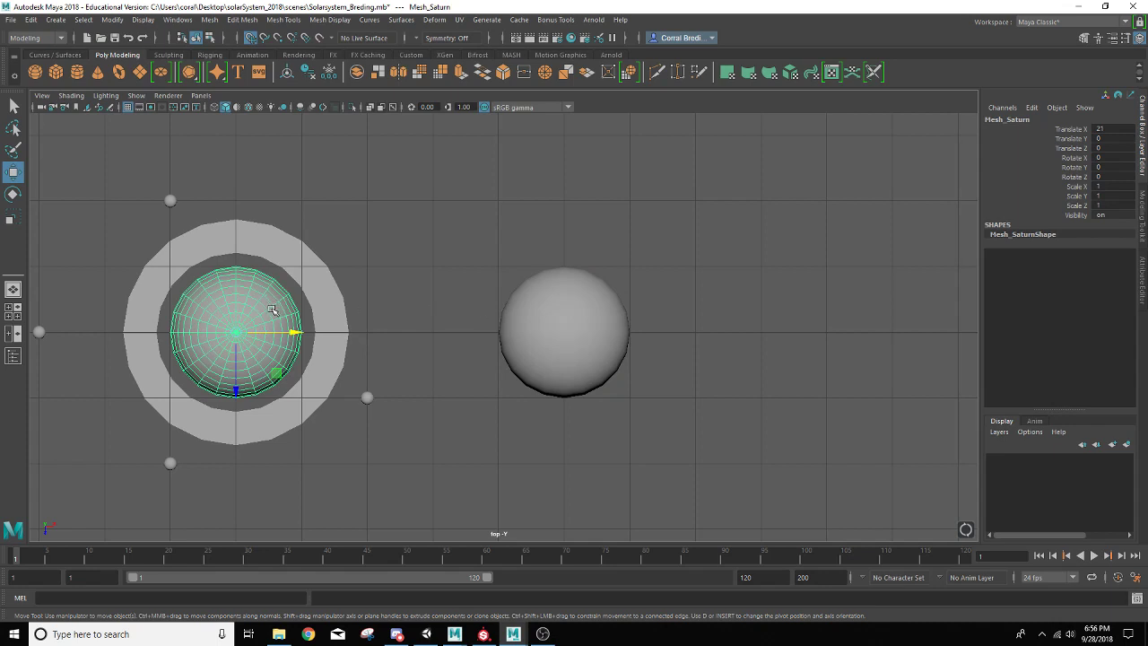
double_click(1109, 186)
text(0.8)
key(Tab)
text(0.9)
key(Tab)
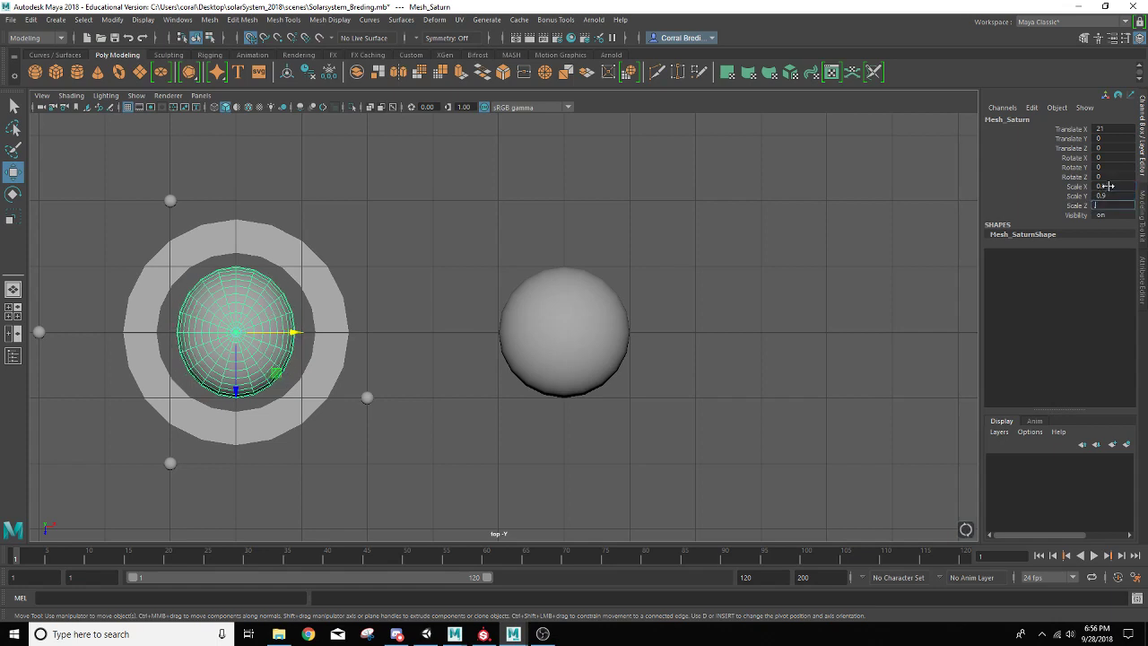
text(0.9)
key(Tab)
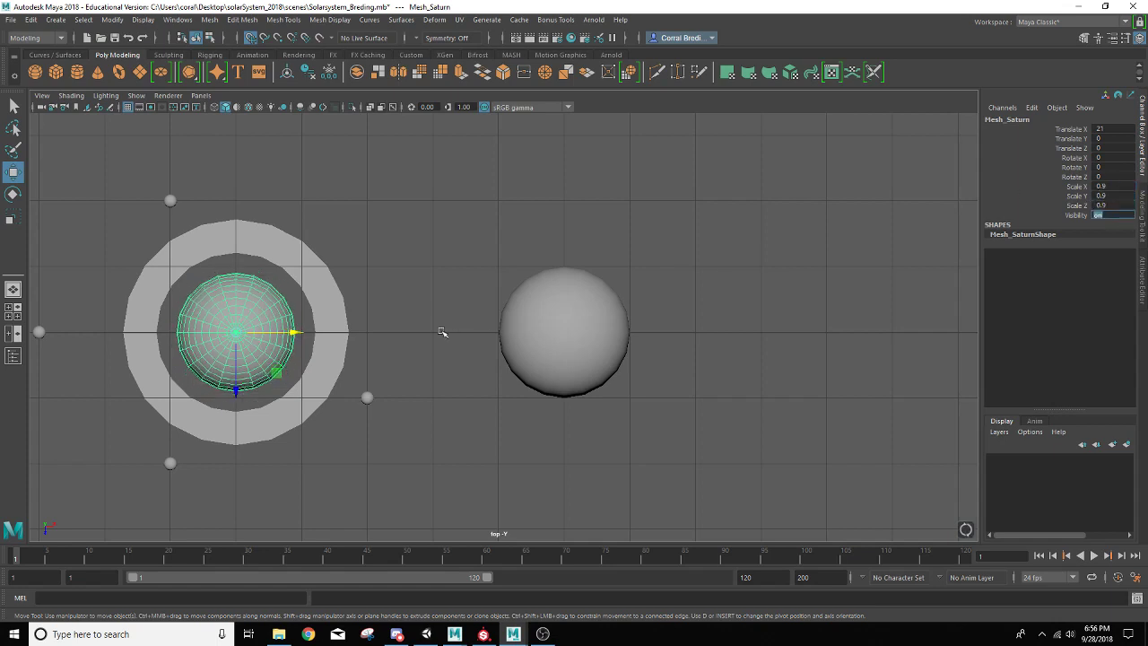
Set Scale X, Y and Z of the Saturn duplicate at Translate X 26 to 0.7
click(532, 346)
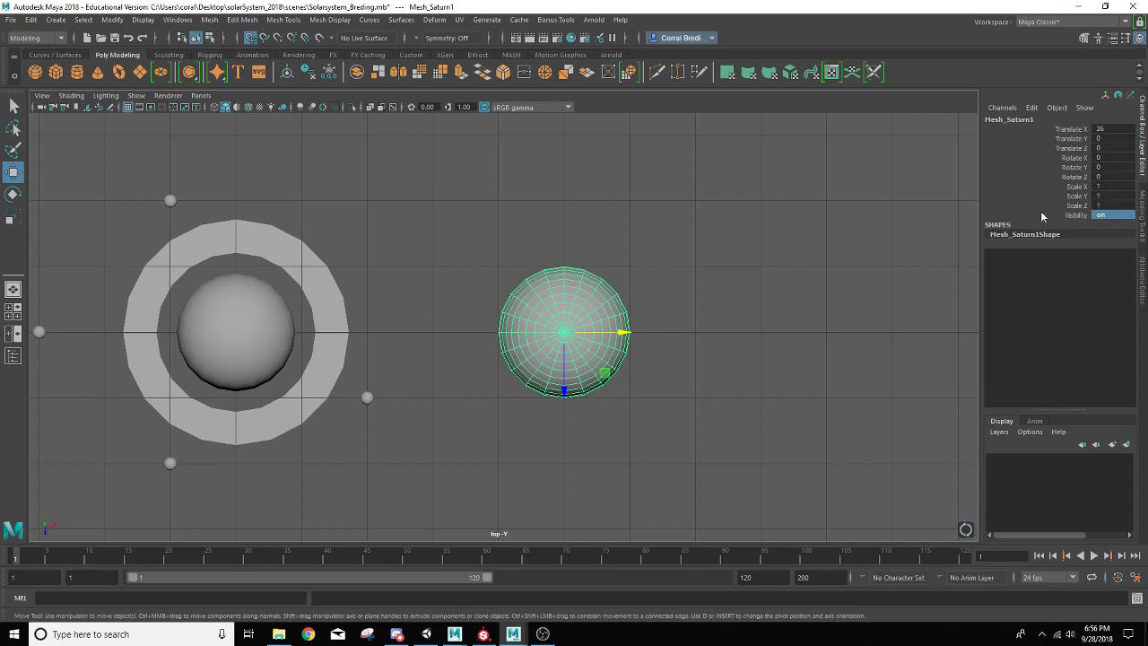
click(1107, 188)
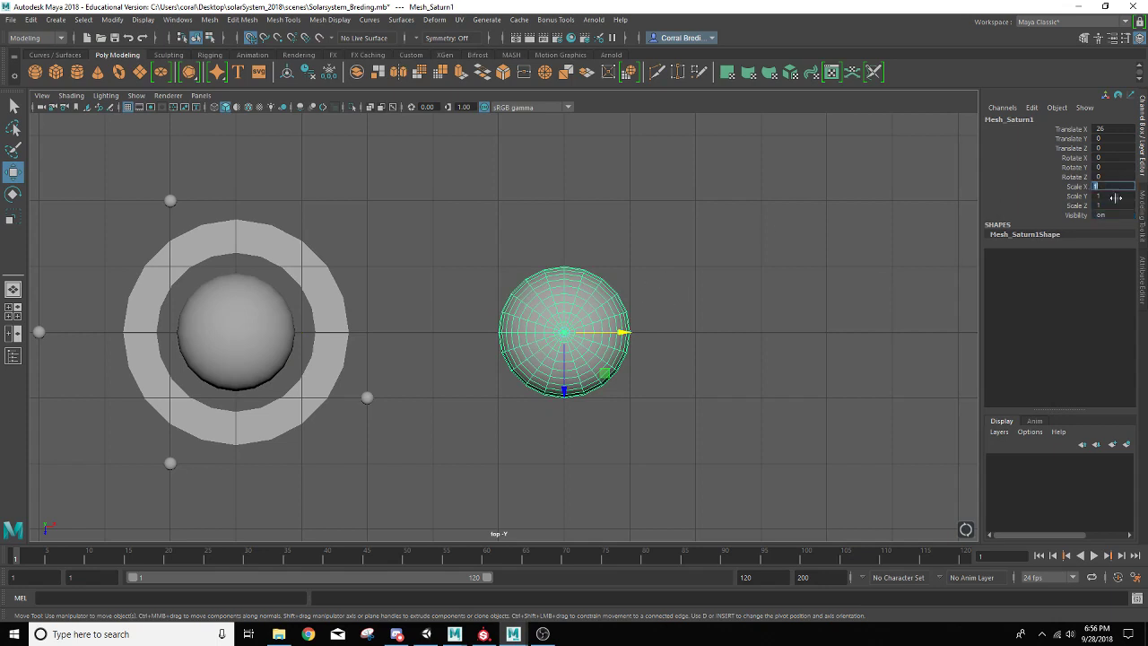
text(0.7)
key(Tab)
text(0.7)
key(Tab)
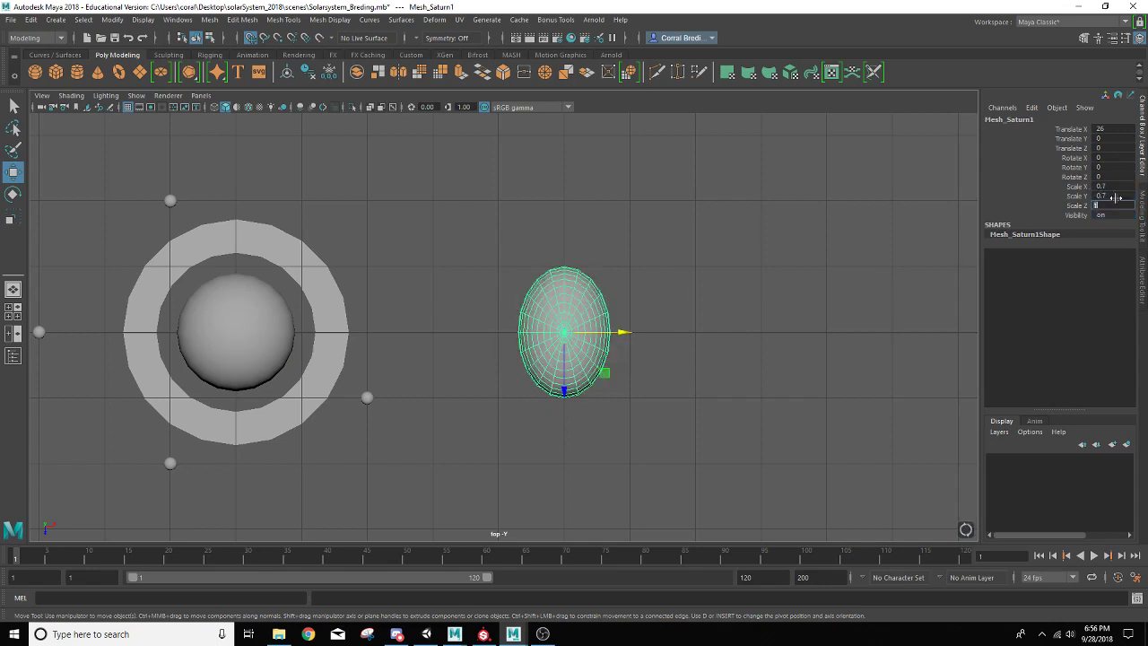
text(0.7)
key(Tab)
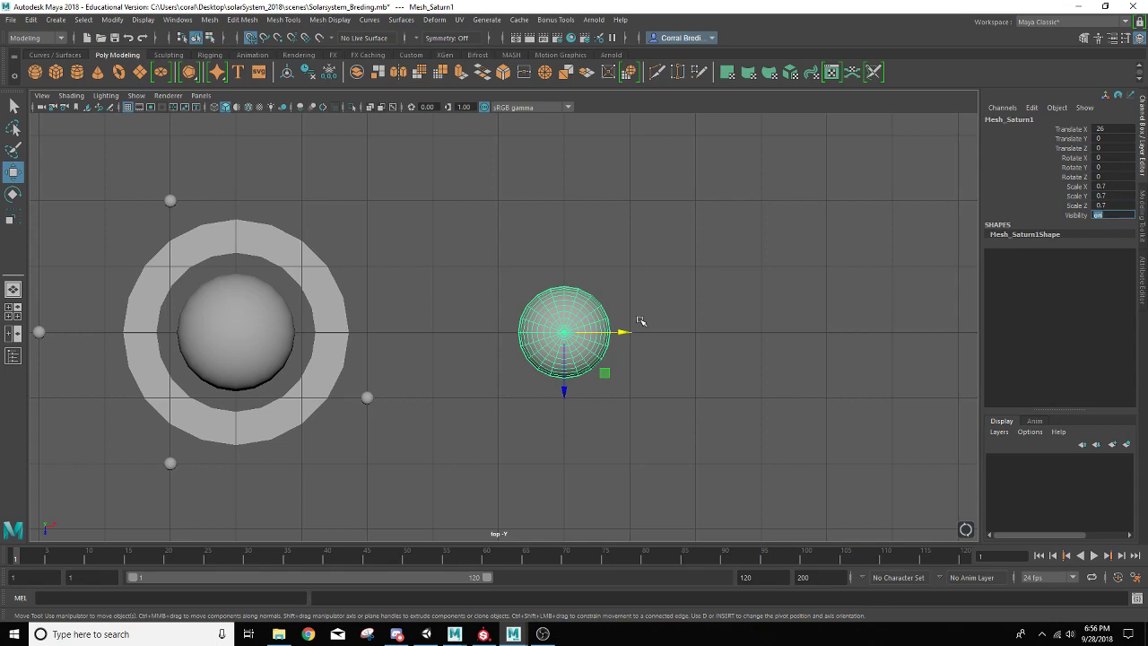
Duplicate Saturn's moon at Translate X 23 three times, snapping the copies around the 0.7-scale planet, the last at Translate X 27, Z -1
click(368, 397)
key(ctrl+d)
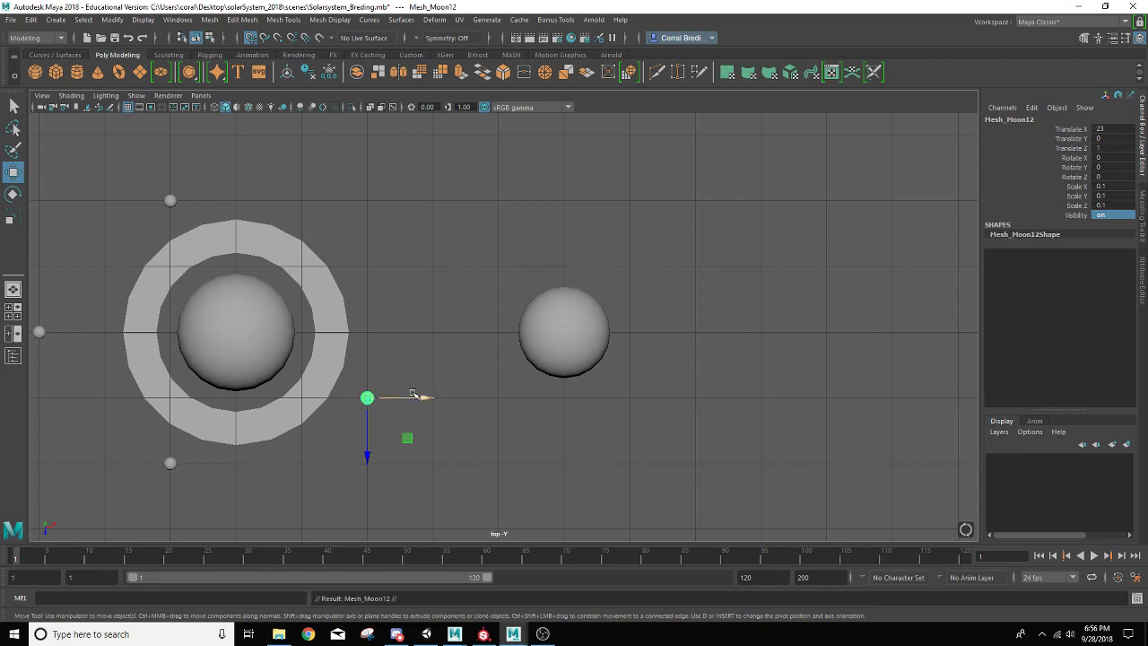
drag(418, 398, 619, 274)
key(ctrl+d)
key(ctrl+d)
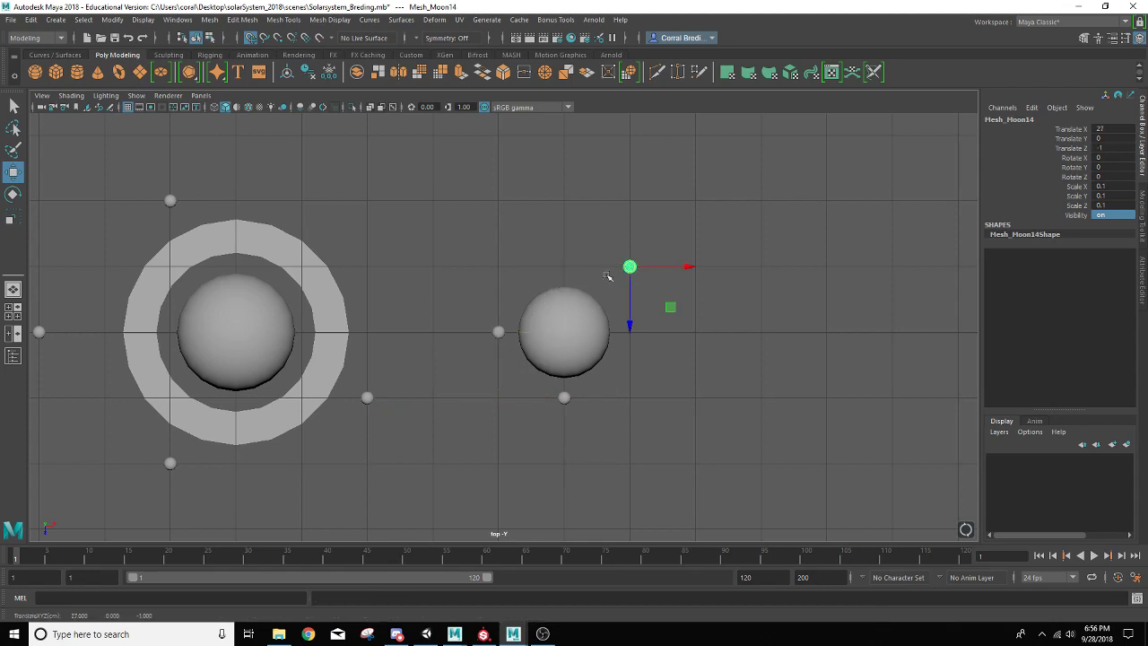
click(660, 413)
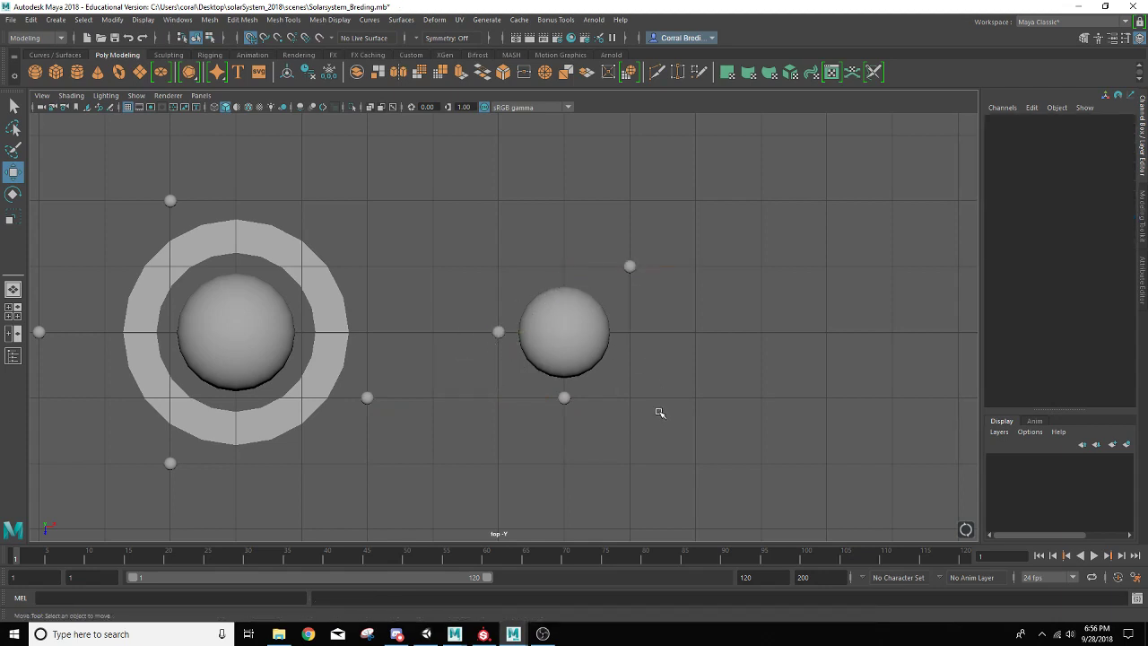
Duplicate the 0.7-scale planet sphere and move the copy along the planet row to Translate X 29
click(584, 346)
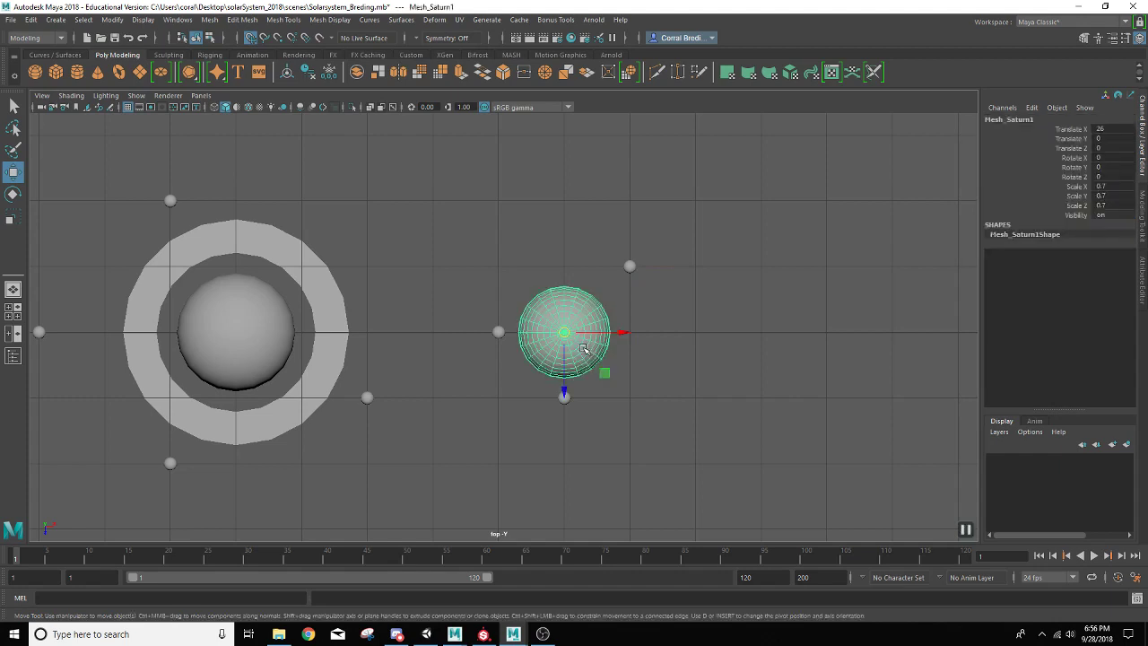
key(ctrl+d)
drag(622, 335, 760, 333)
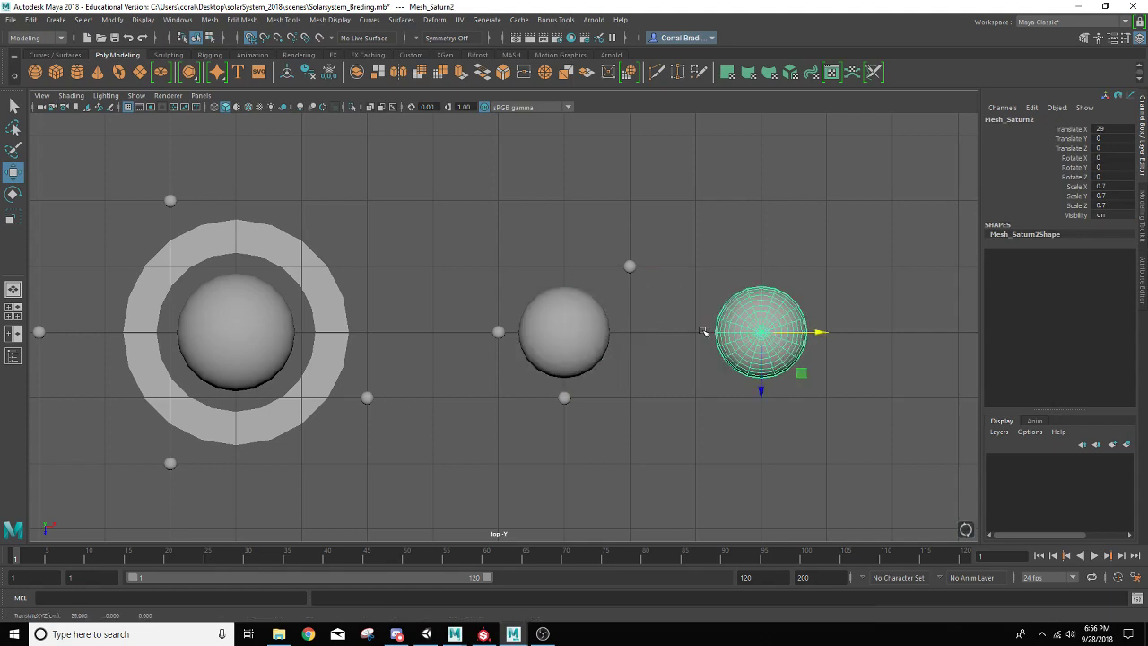
Rename the planet sphere at Translate X 26 as Mesh_Uranus
click(567, 331)
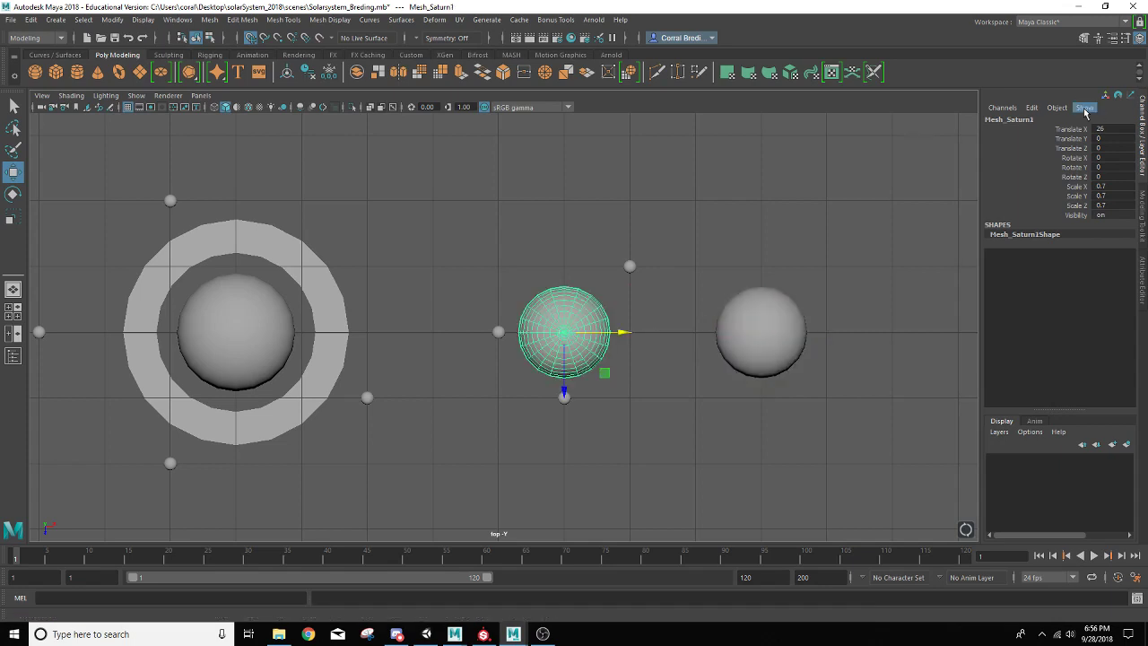
double_click(1031, 119)
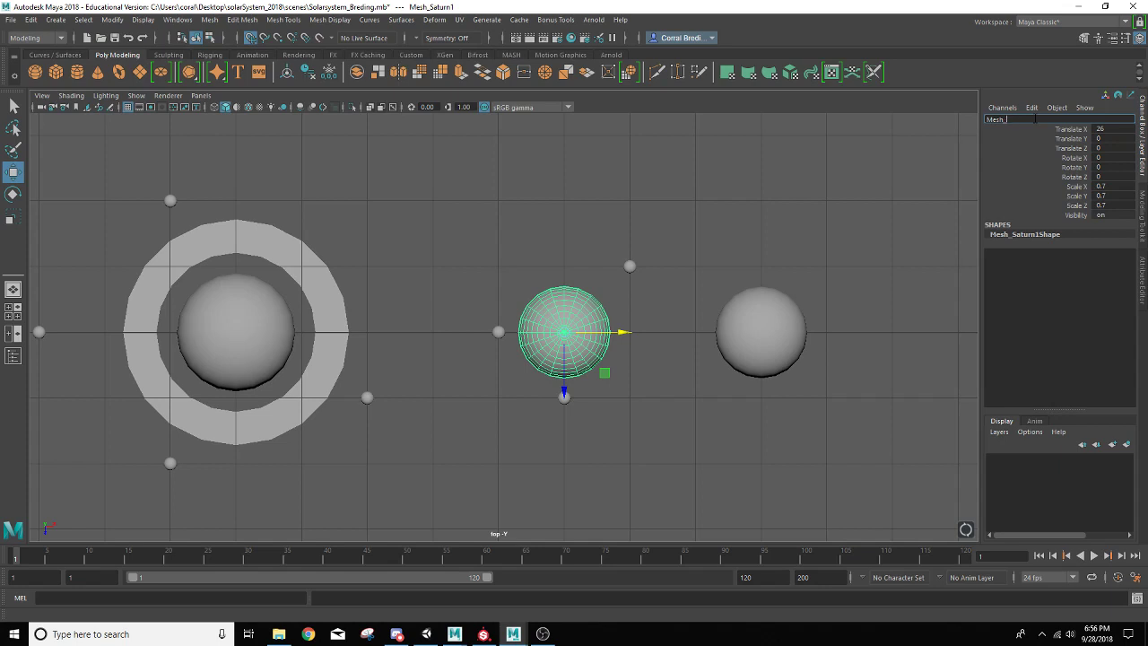
text(Mesh_Uranus)
key(Return)
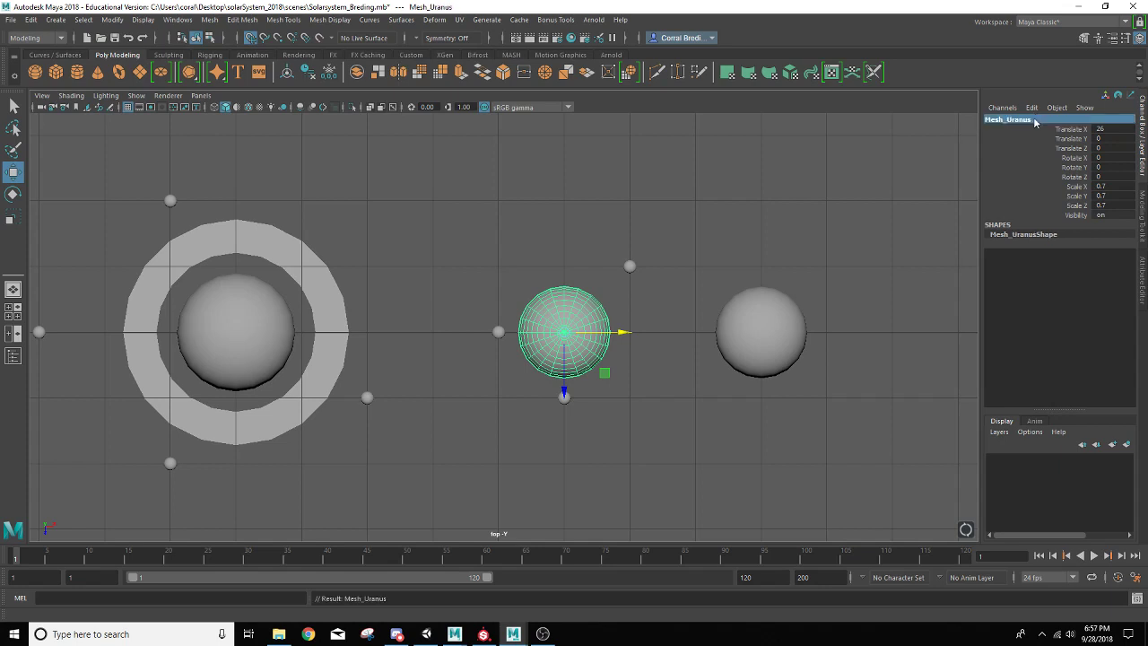
Rename the planet sphere at Translate X 29 as Mesh_Neptune
click(750, 336)
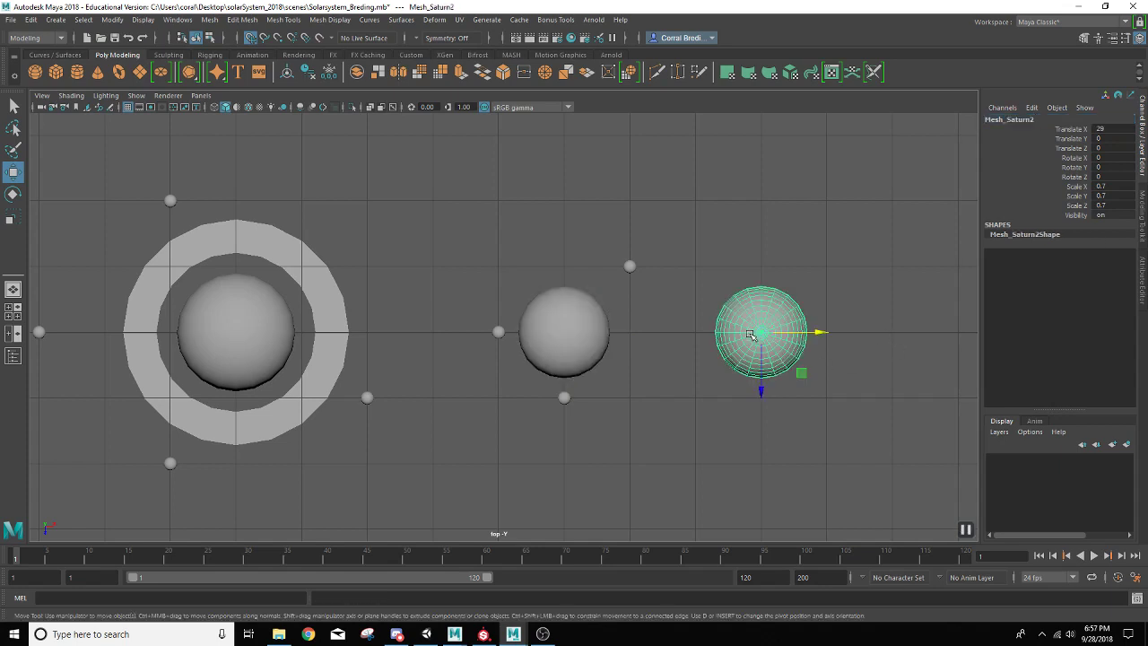
double_click(1025, 119)
click(1046, 119)
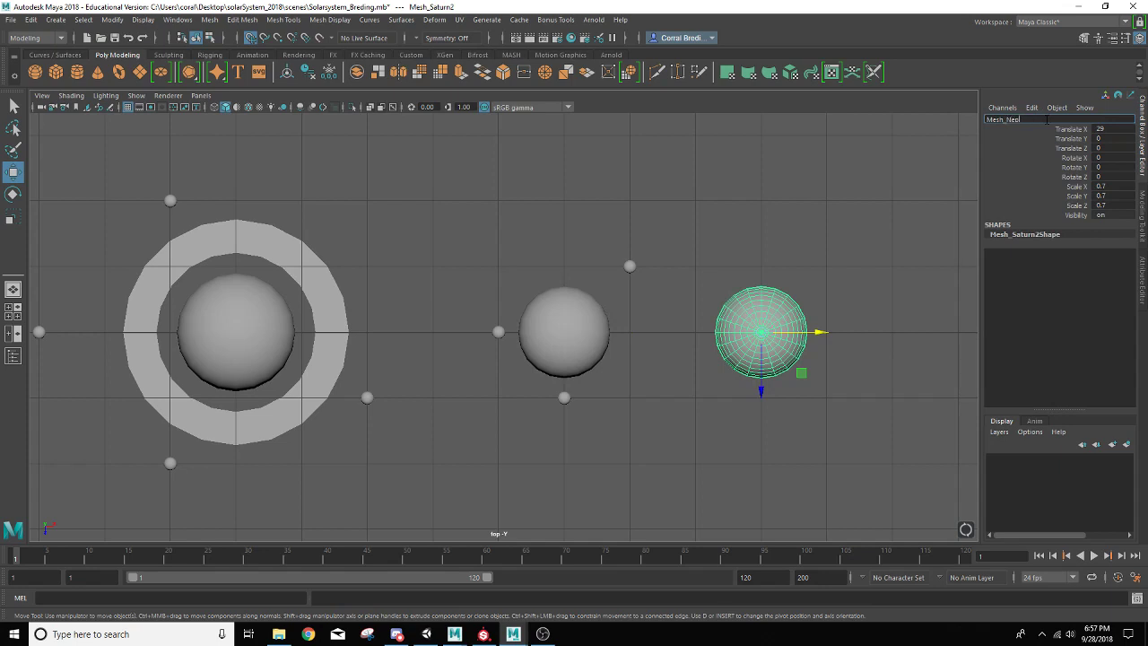
text(Neptune)
key(Return)
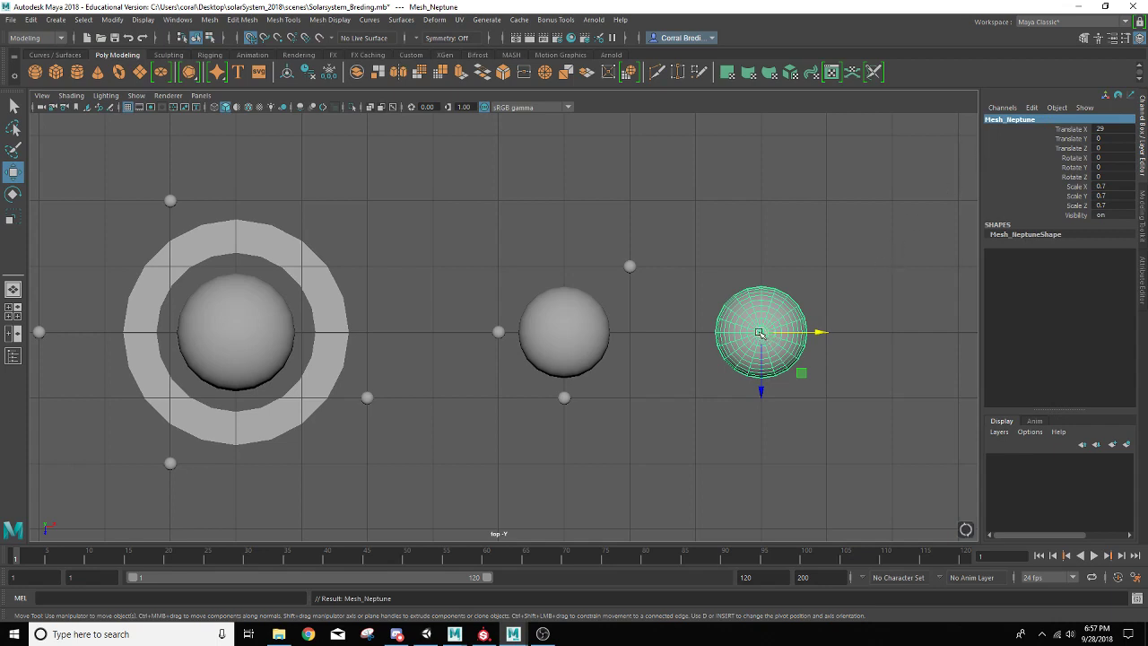
Duplicate the Mesh_Neptune sphere and move the copy along the planet row to Translate X 32
key(ctrl+d)
drag(762, 332, 935, 330)
alt+middle_drag(917, 332, 703, 345)
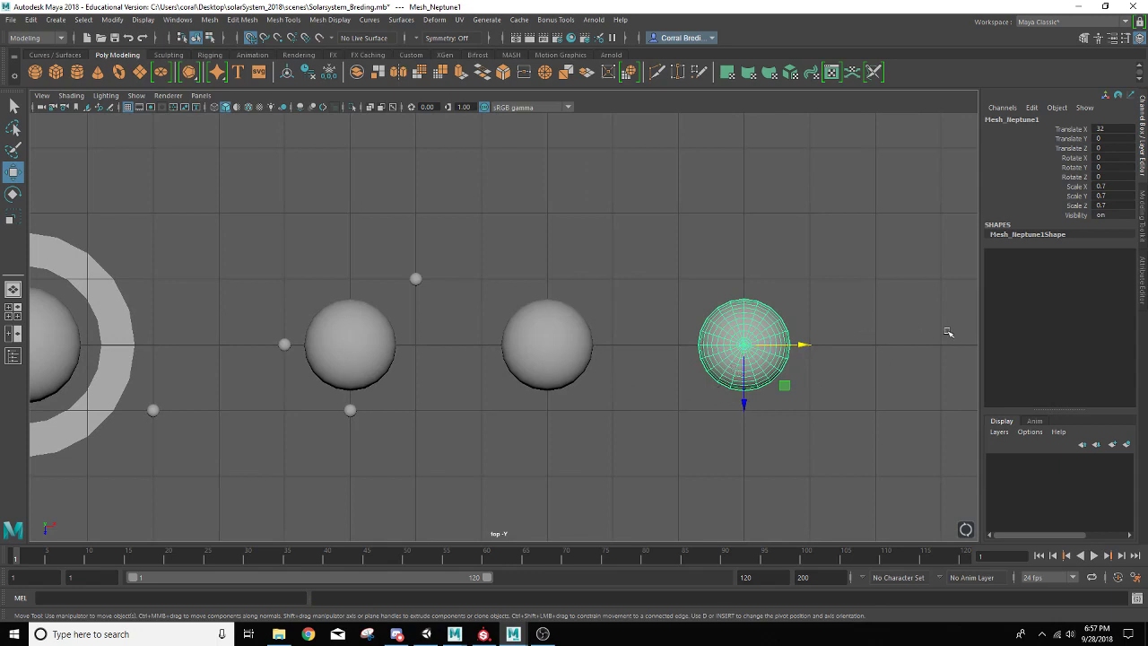
Set Scale X, Y and Z of the Neptune duplicate at Translate X 32 to 0.15
click(1105, 187)
key(BackSpace)
text(.15)
key(Tab)
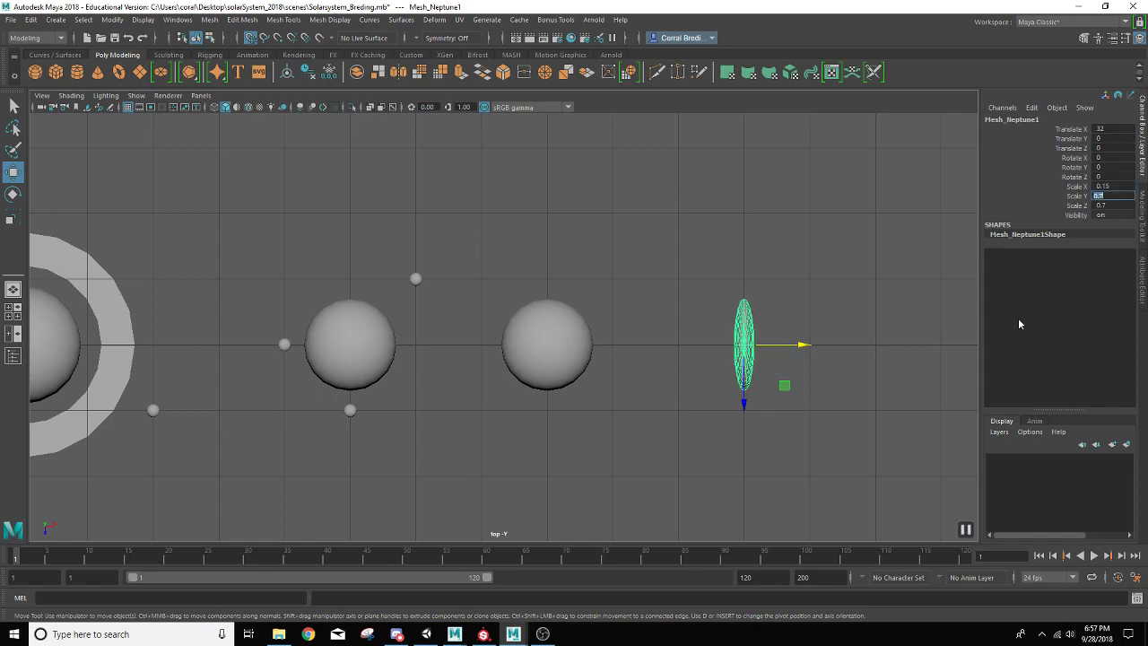
text(.15)
key(Tab)
text(.15)
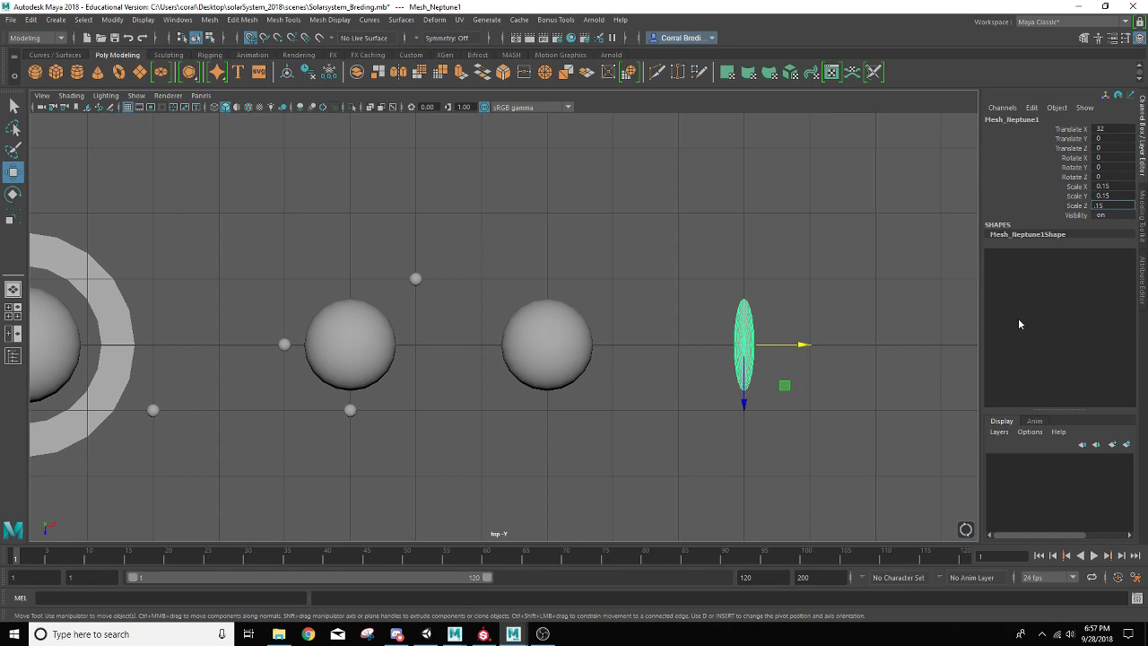
key(Tab)
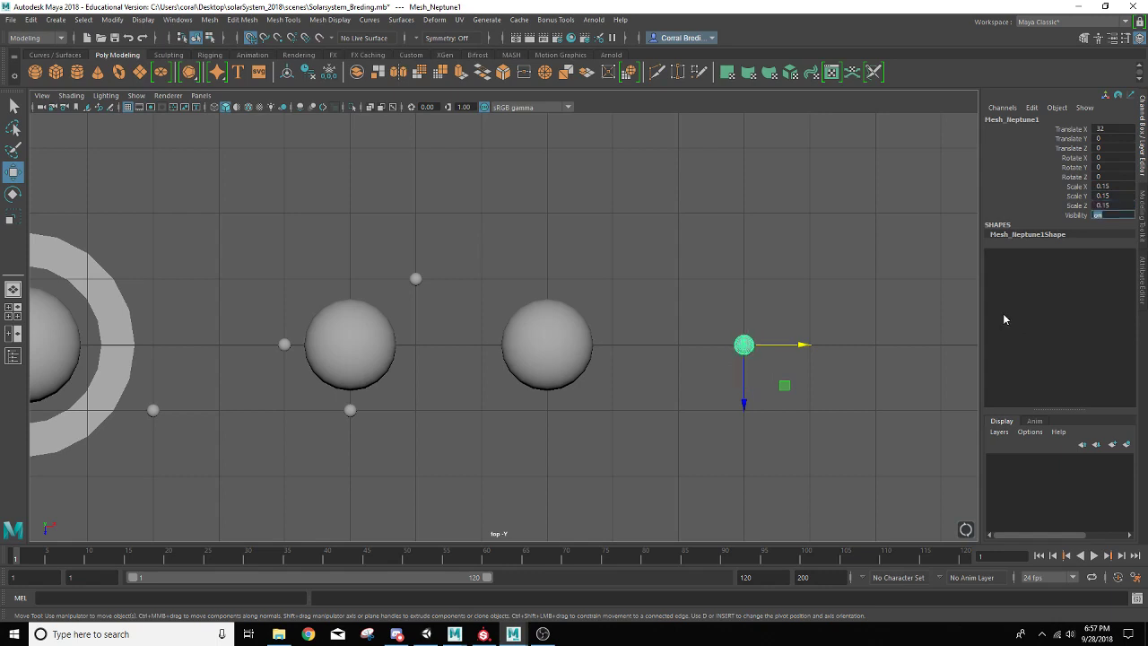
Duplicate Mesh_Moon14 for Neptune and again for the smallest planet, placing the second copy without grid snapping at about Translate X 32.6
click(542, 342)
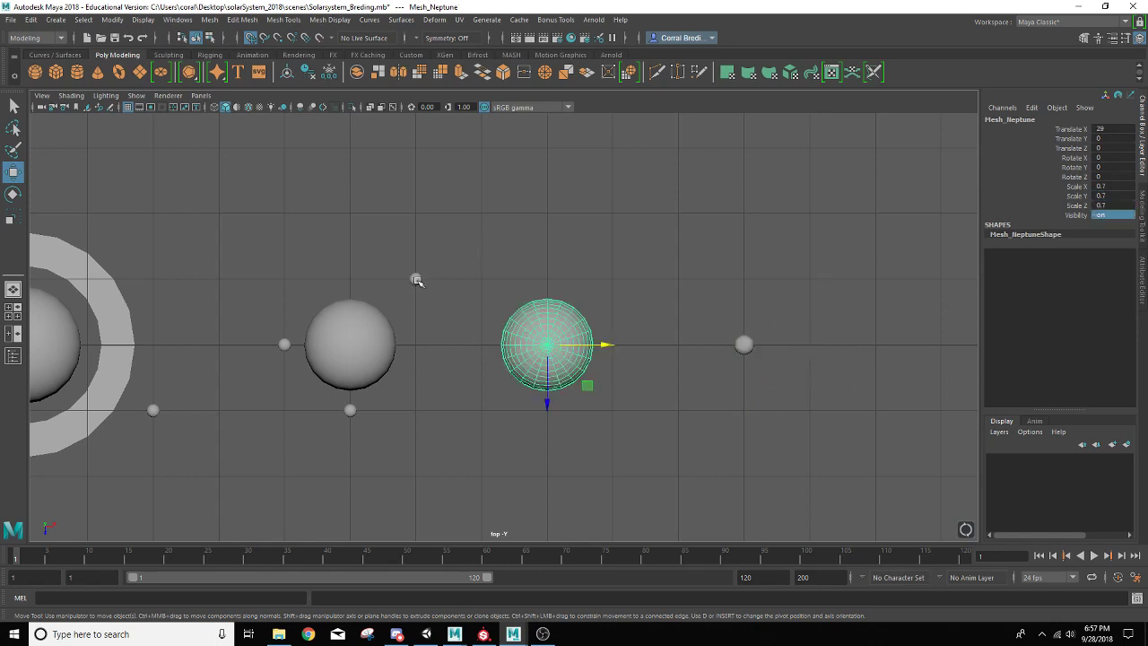
click(415, 279)
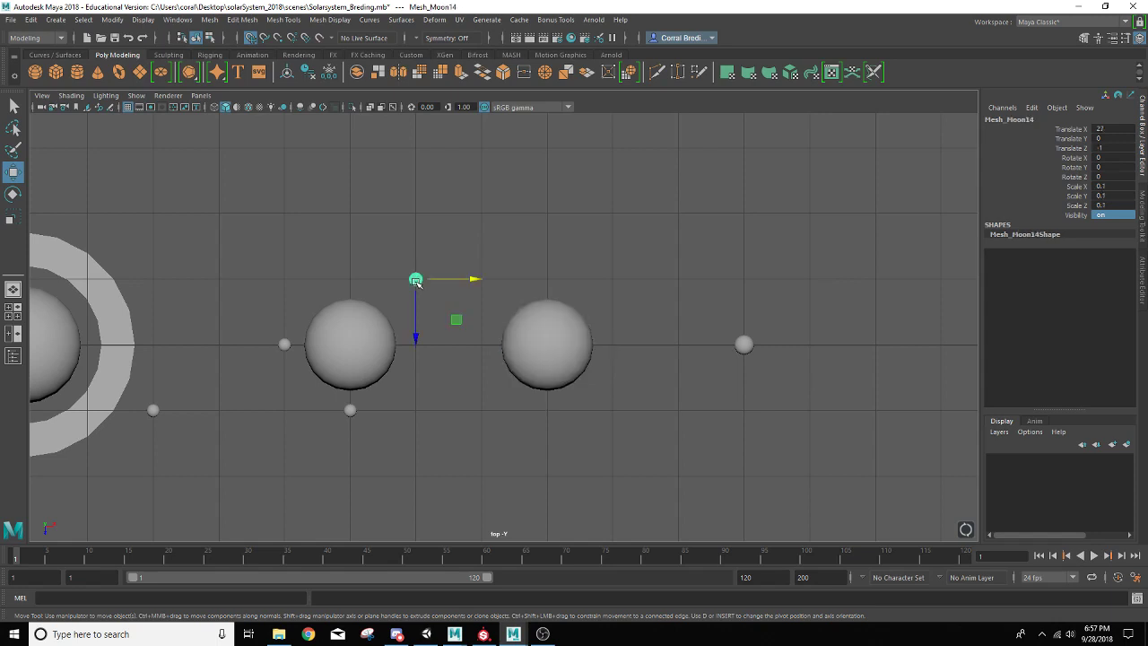
key(ctrl+d)
drag(471, 279, 810, 356)
key(ctrl+d)
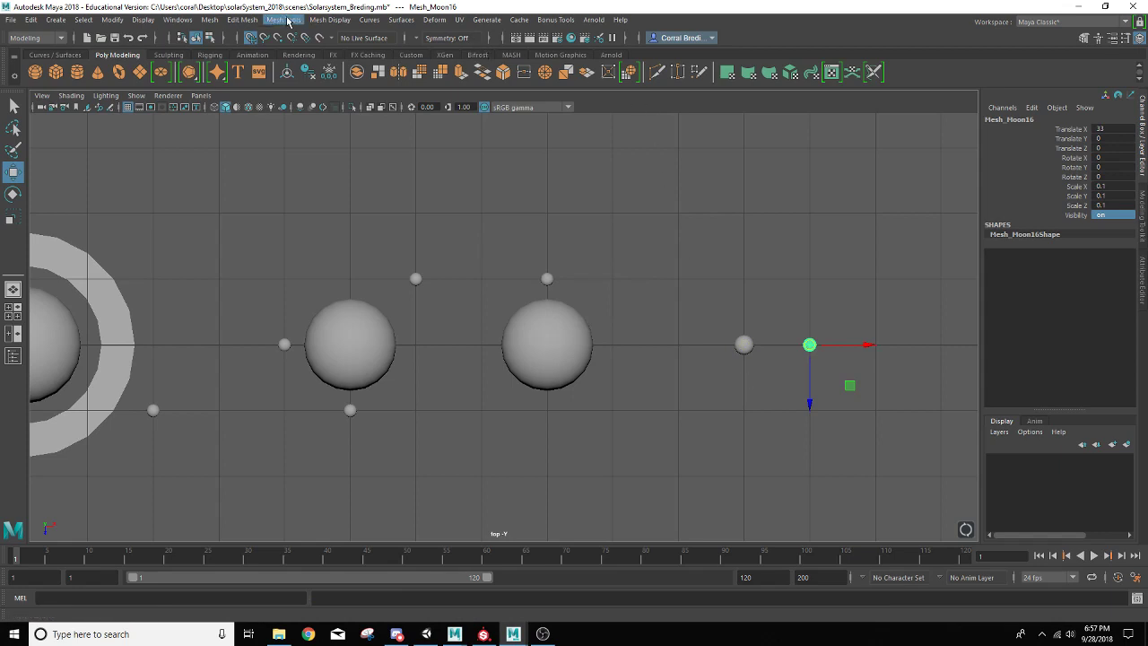
drag(827, 345, 805, 346)
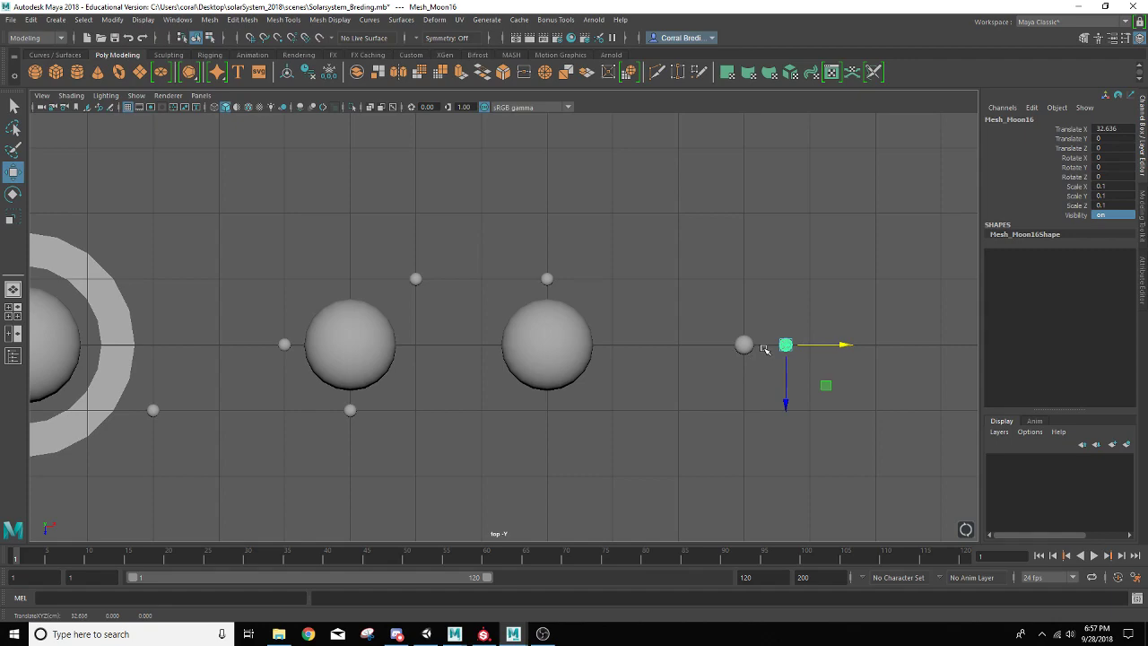
Examine the whole planet row in the top view and check the mesh names in the Outliner
scroll(662, 341, down, 6)
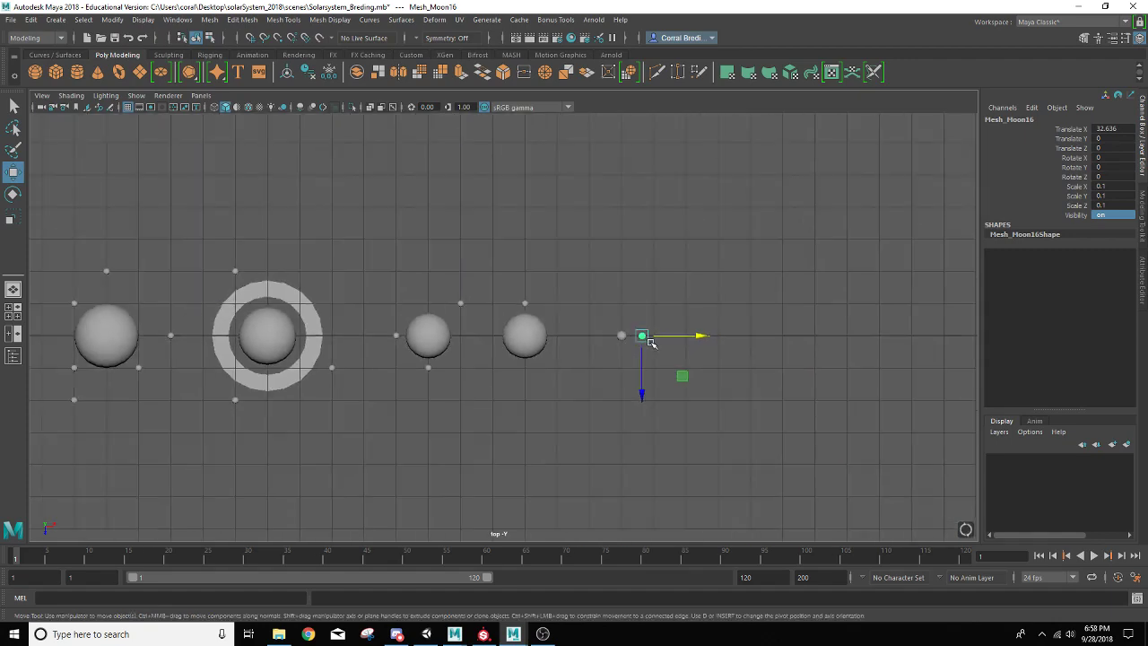
alt+middle_drag(405, 336, 612, 325)
click(15, 357)
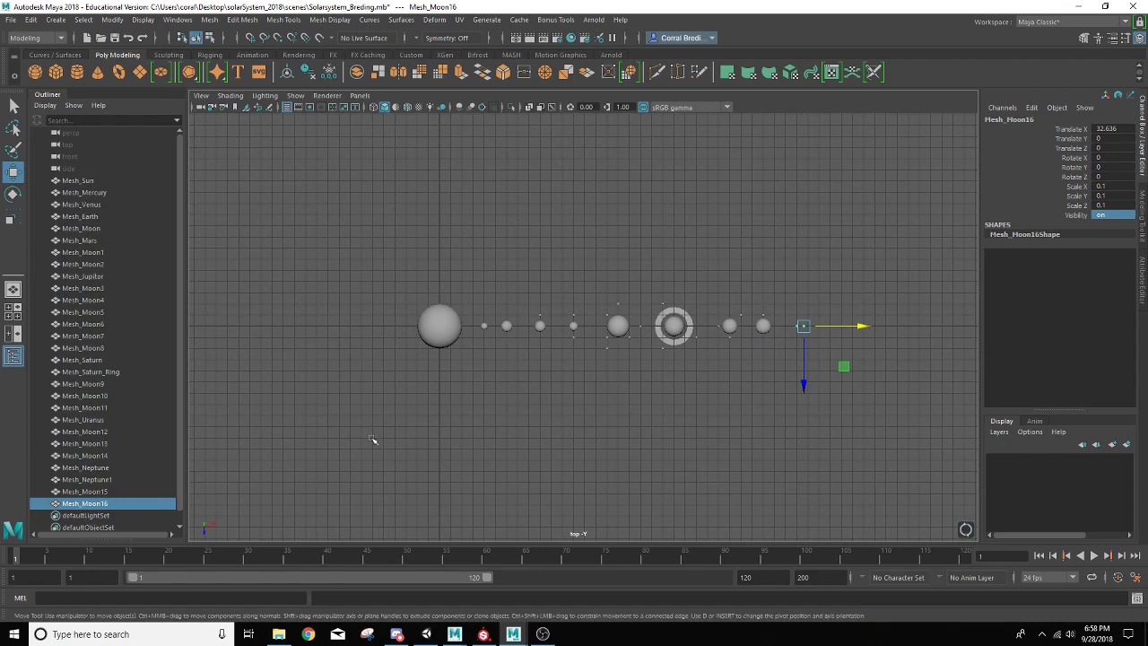
scroll(688, 407, up, 4)
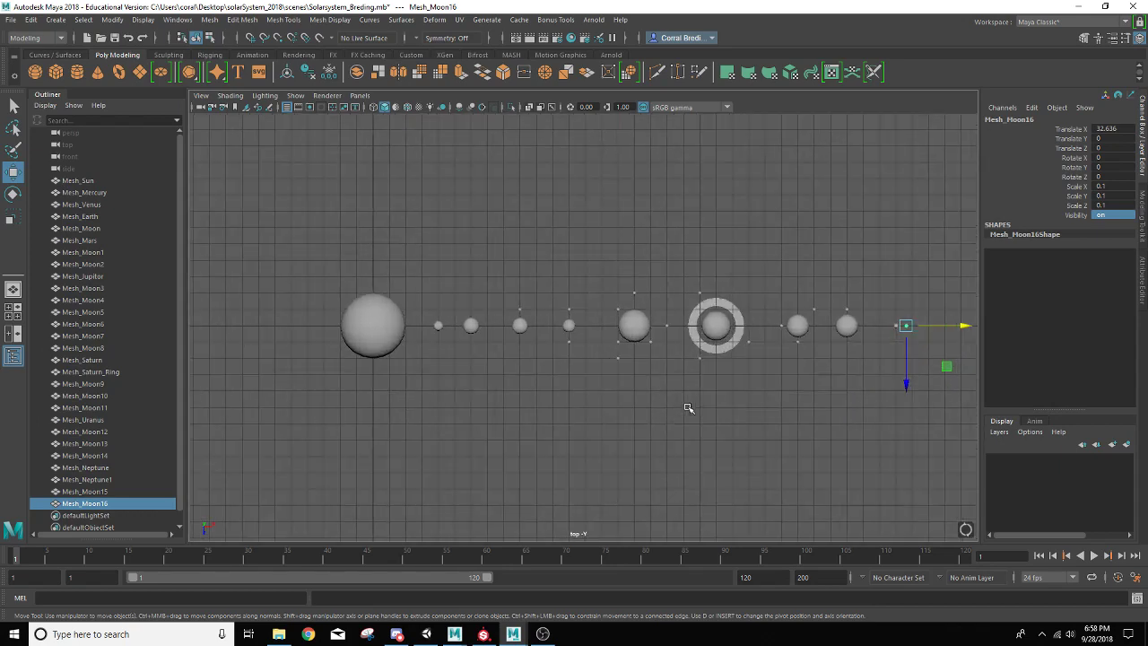
scroll(688, 408, up, 2)
alt+middle_drag(781, 411, 588, 386)
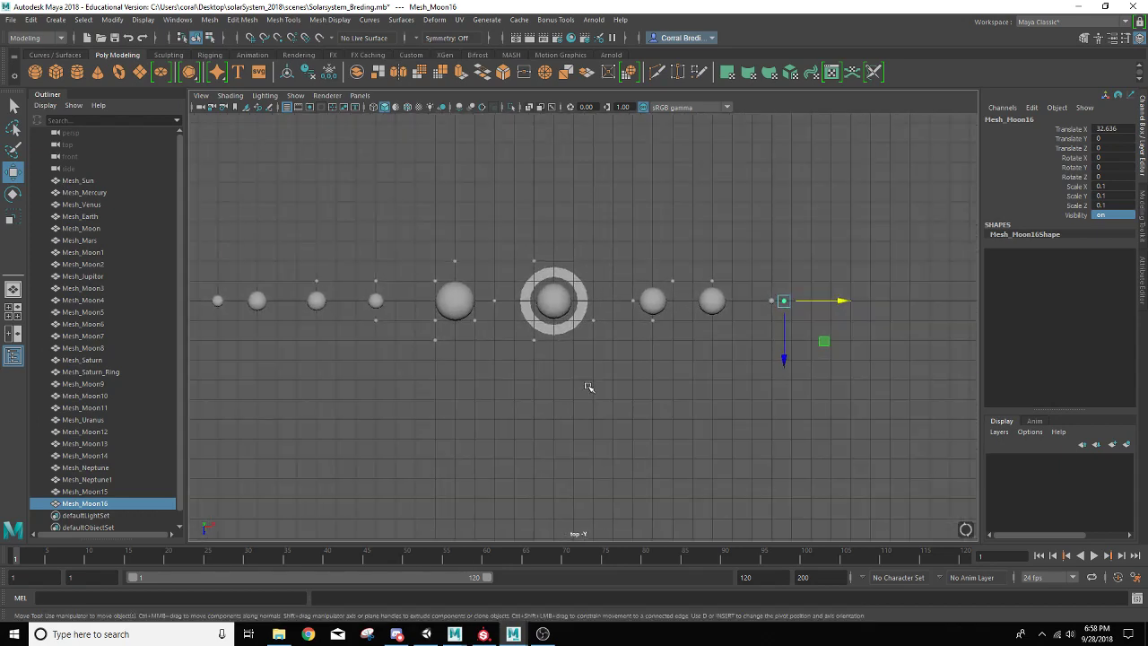
alt+middle_drag(464, 355, 576, 369)
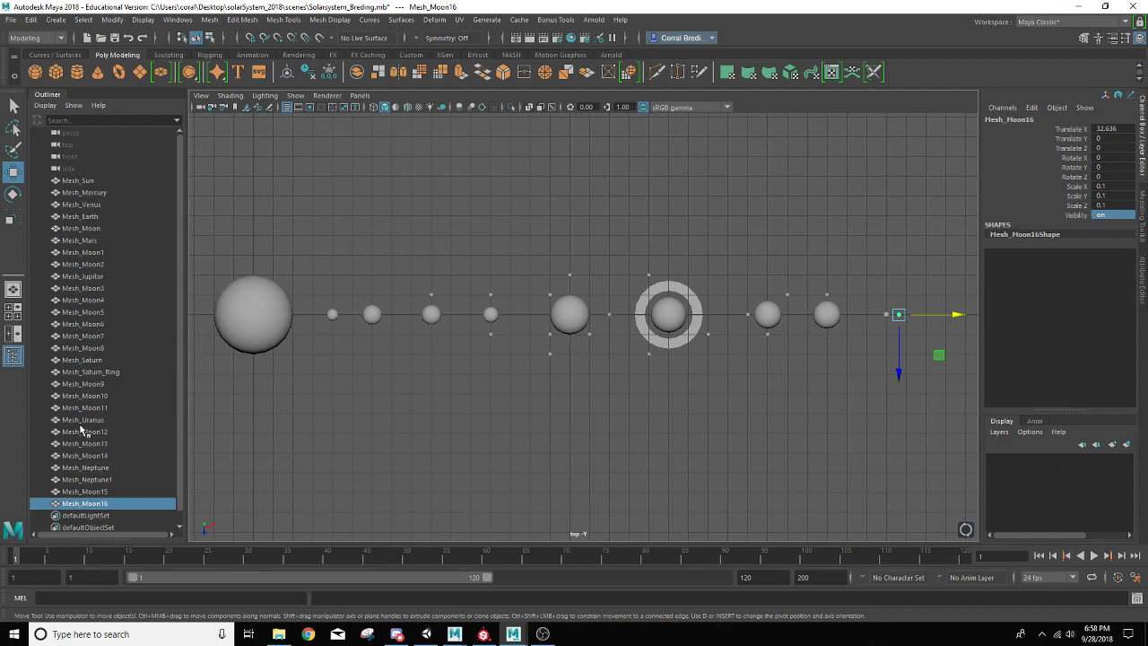
click(14, 292)
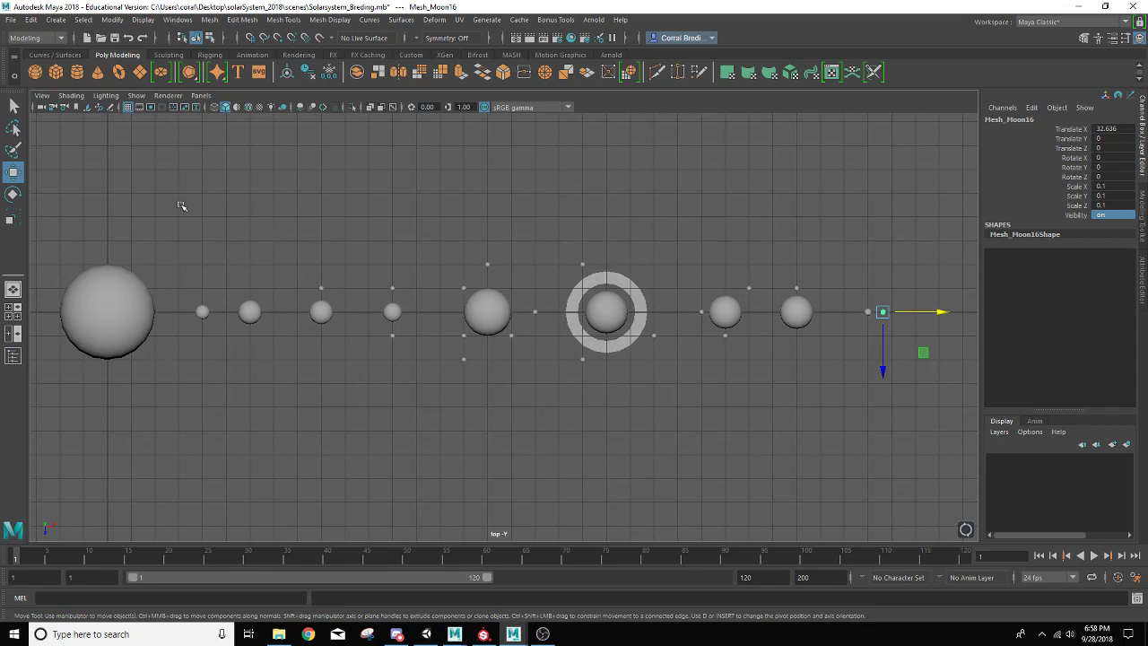
Save the solar system scene under its existing file name
click(11, 20)
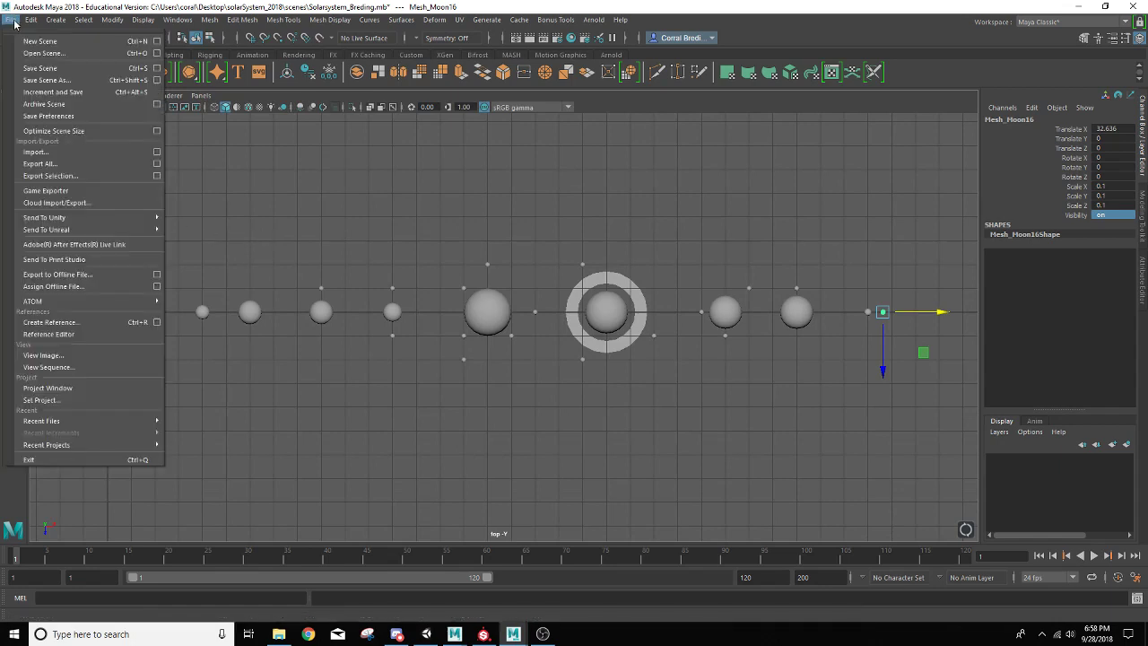
click(32, 69)
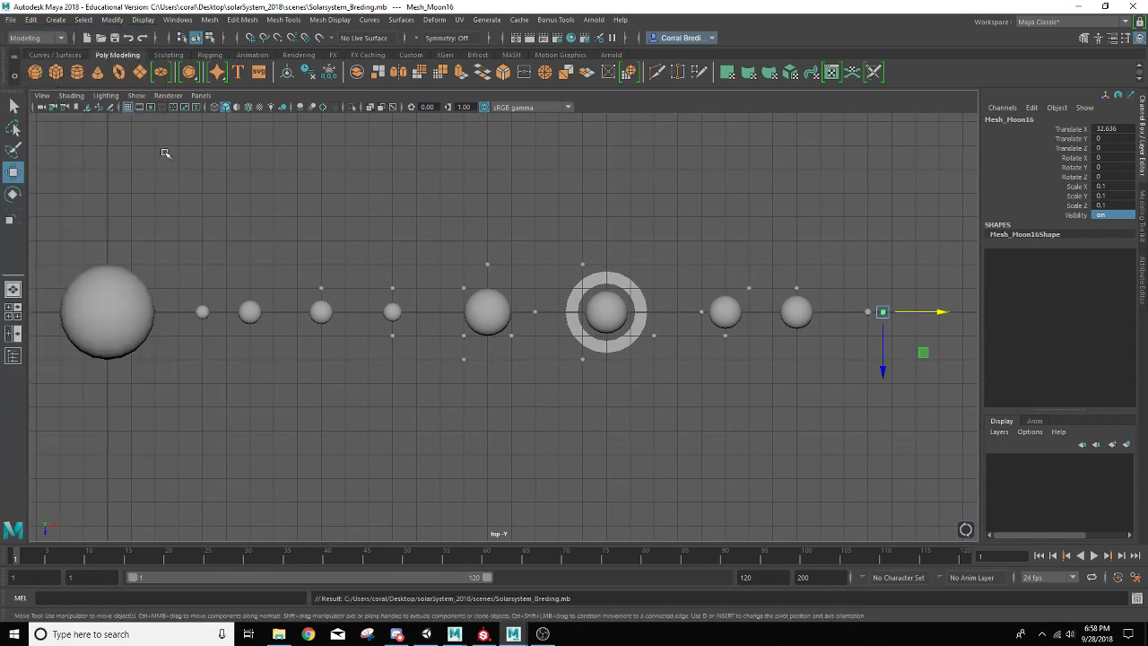